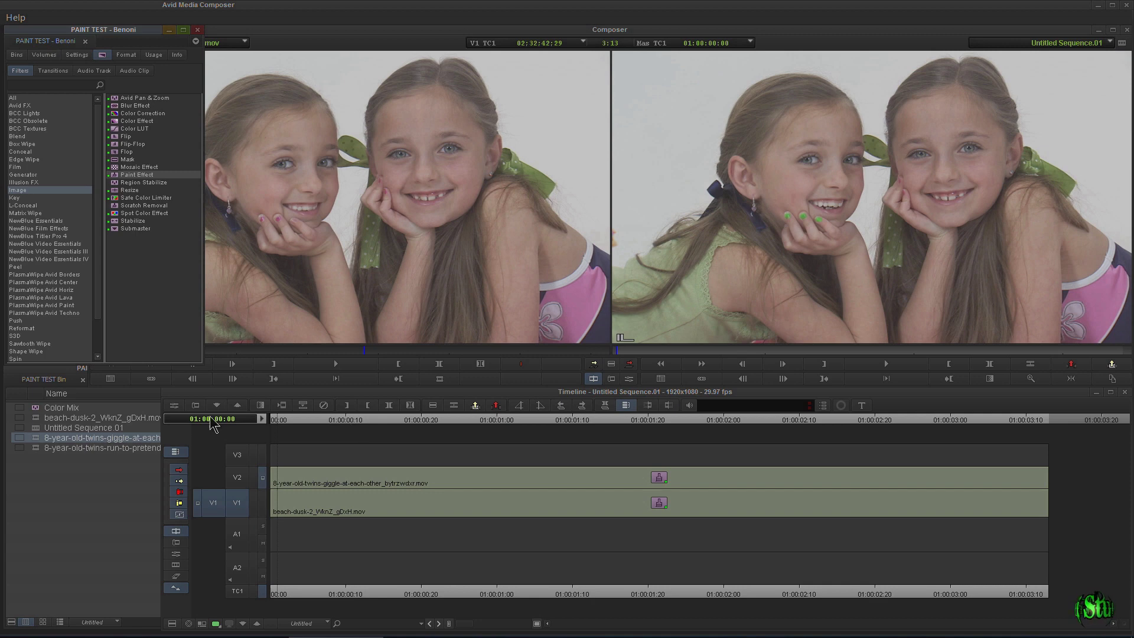
Step: Load the beach-dusk source clip and compare it with the painted V1 beach and V2 twins clips at several points in the sequence
left_click(262, 503)
left_click_drag(286, 424, 308, 423)
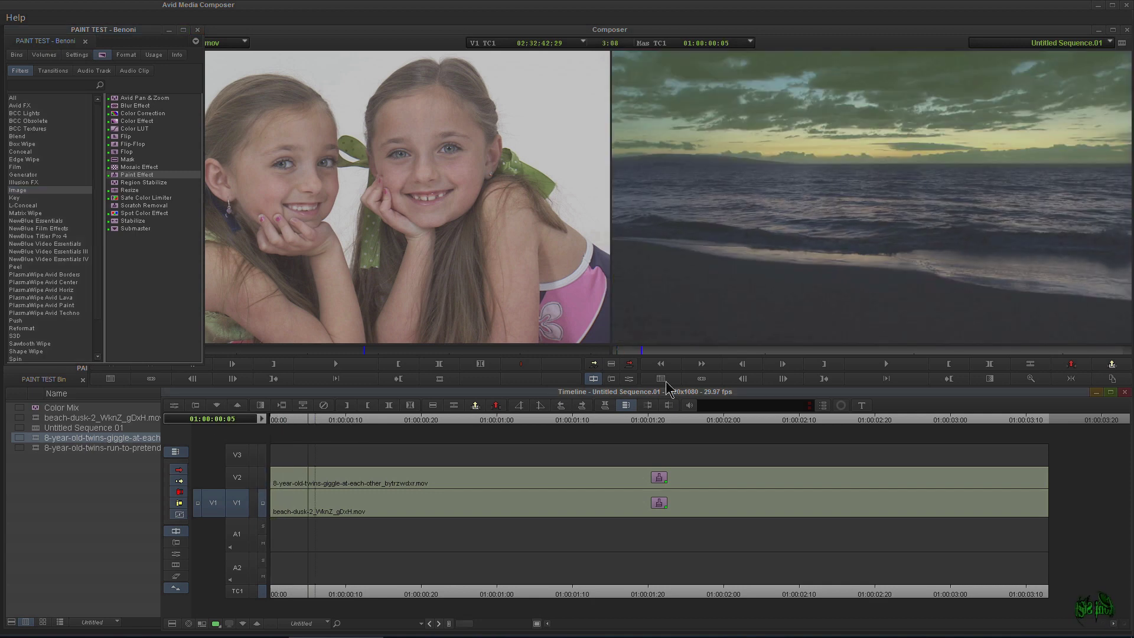
double_click(44, 418)
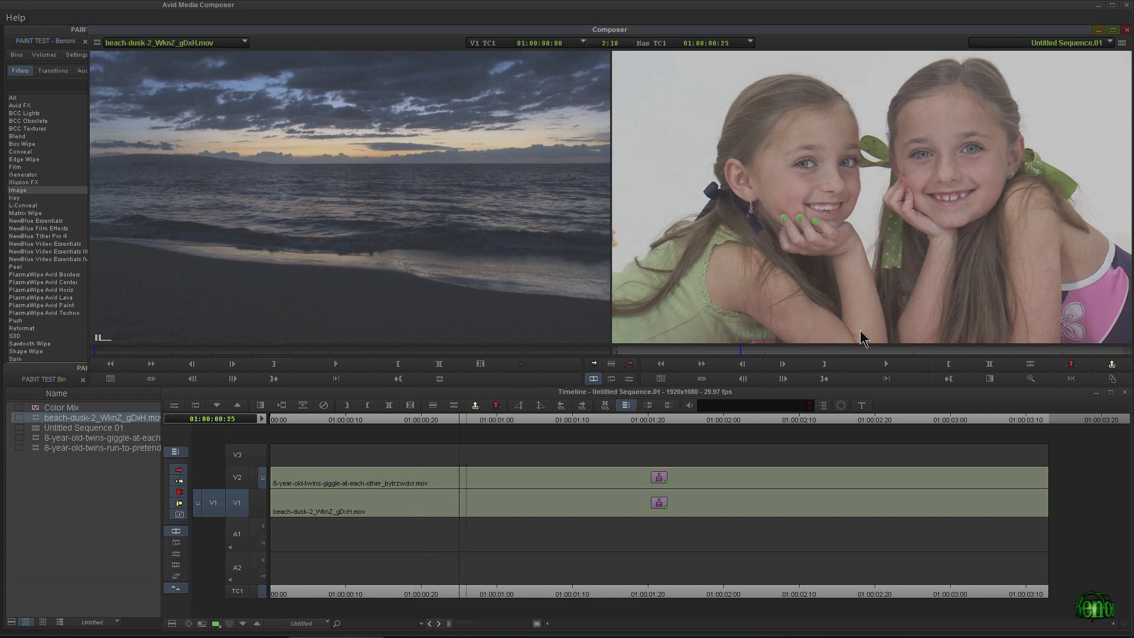
left_click(884, 350)
left_click_drag(883, 350, 726, 350)
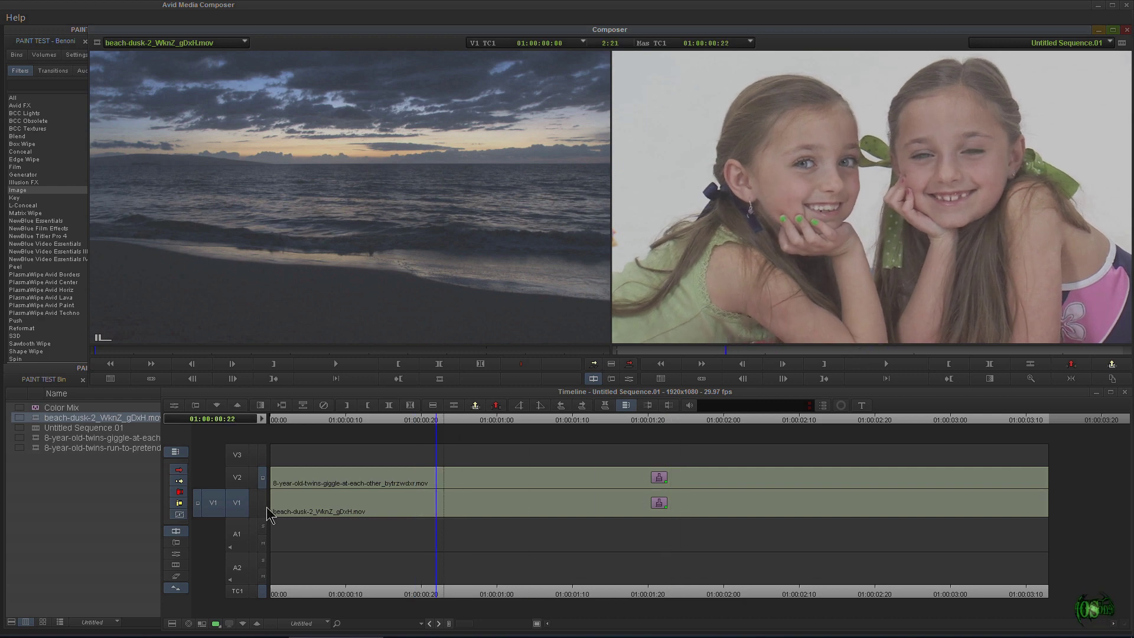
Step: Remove the Paint Effect from the beach clip on V1 and the twins clip on V2, and monitor V2 again
left_click(262, 502)
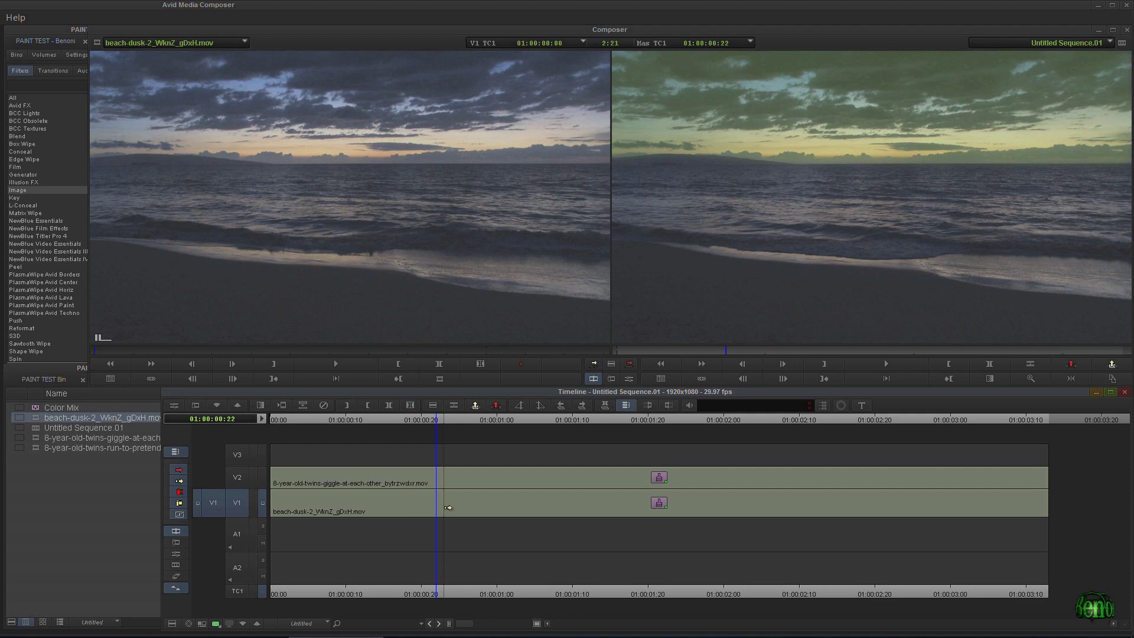
left_click(447, 507)
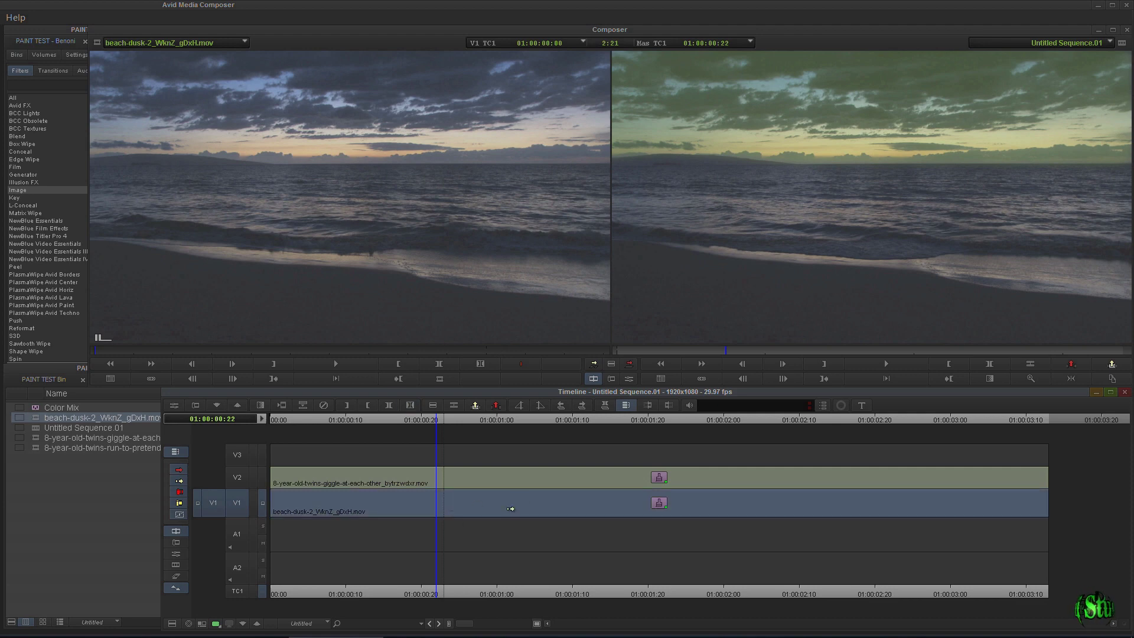
key("Delete")
left_click(521, 482)
key("Delete")
left_click(263, 477)
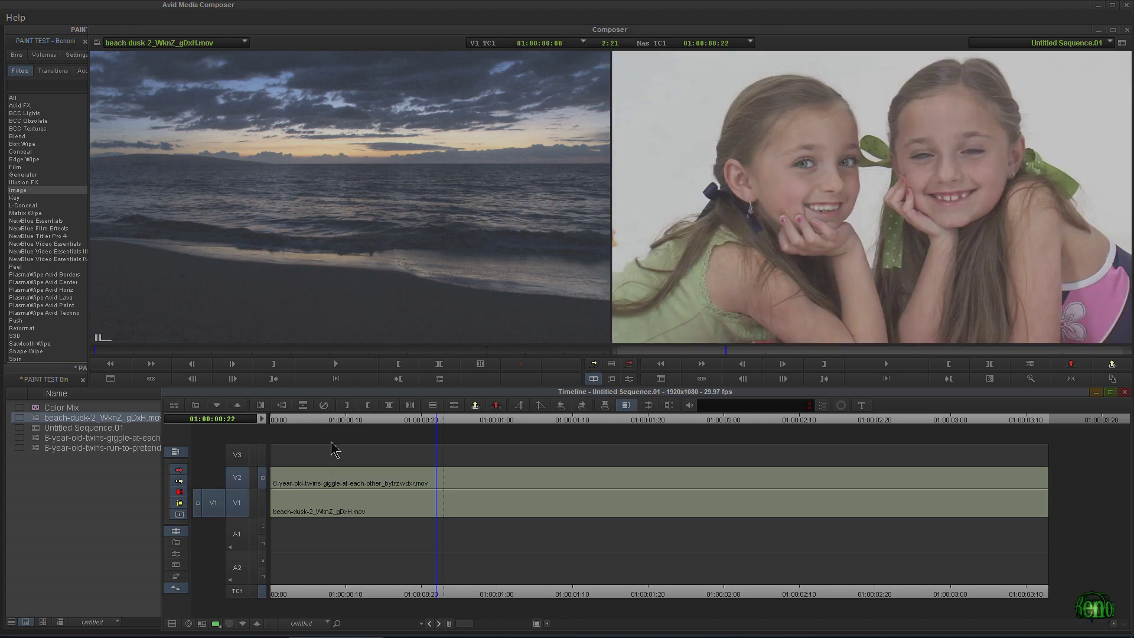
Step: Go to the start of the sequence, apply a new Paint Effect to the V2 twins clip, and enter Effect Mode
key("Home")
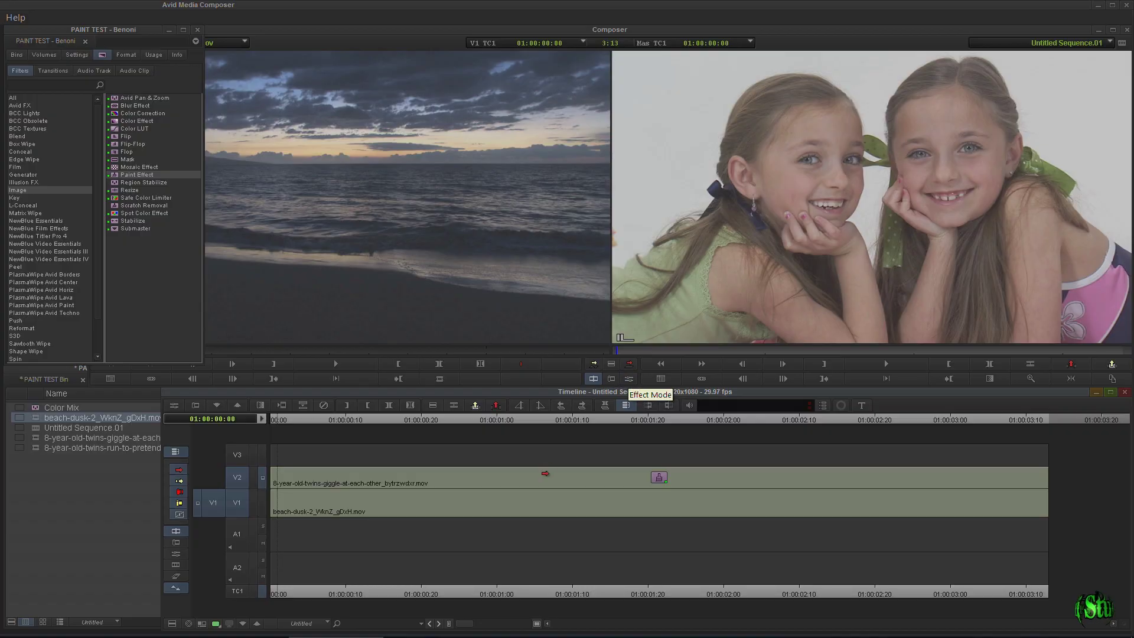
left_click(629, 378)
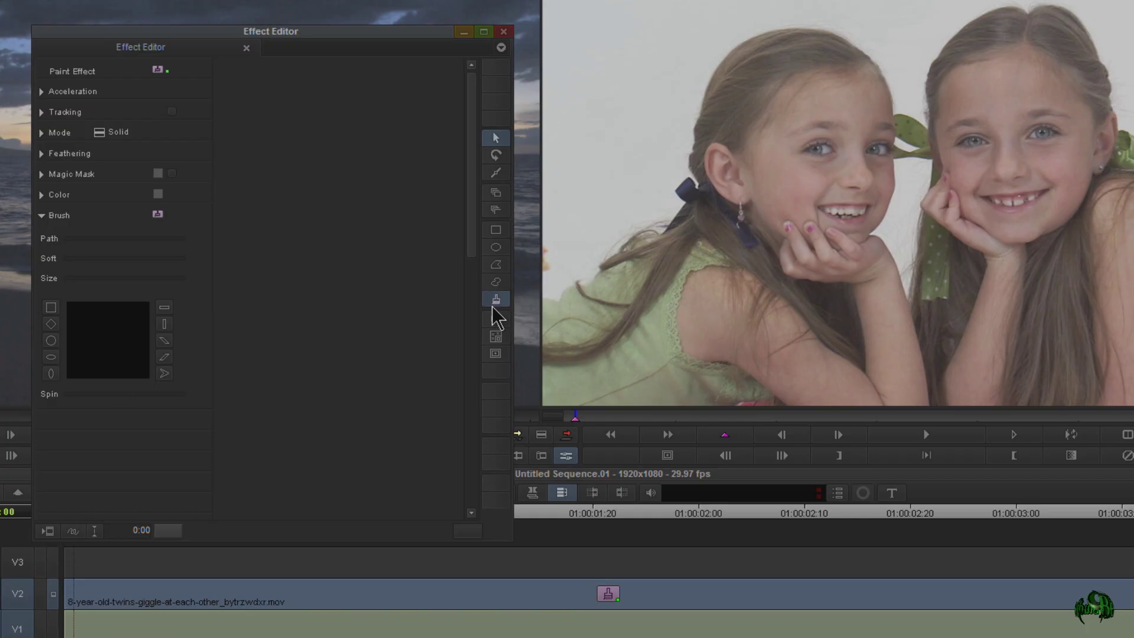
Step: Try a freehand red brush stroke across the face of the girl in green, and undo it
left_click(579, 267)
mouse_move(823, 172)
left_mouse_down()
mouse_move(804, 173)
mouse_move(875, 148)
mouse_move(778, 228)
left_mouse_up()
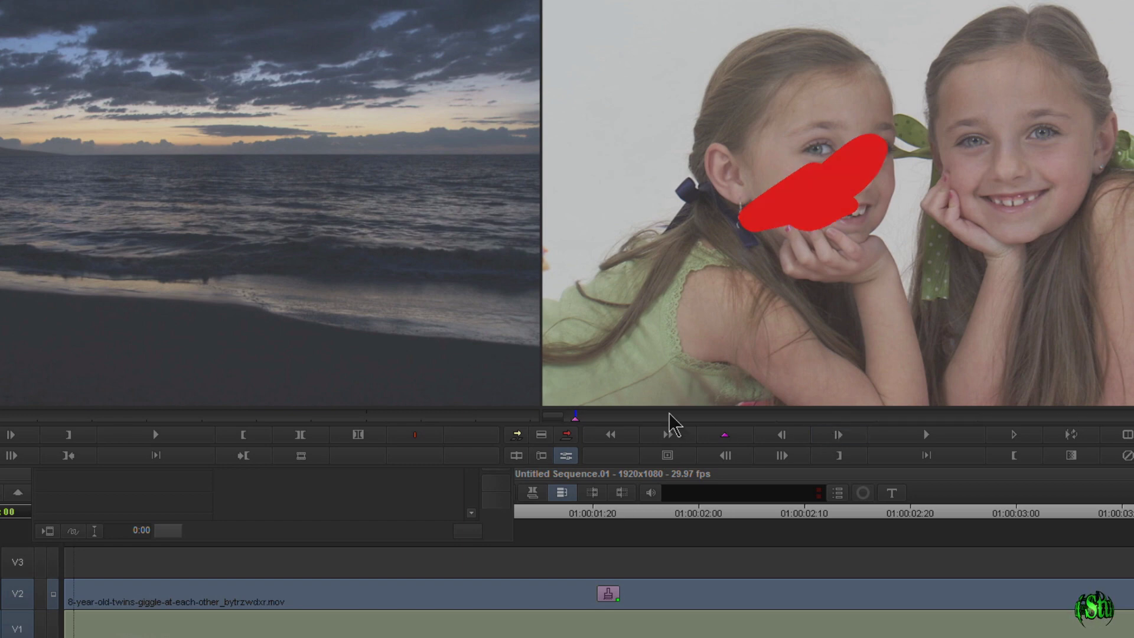
key("ctrl+z")
left_click(416, 481)
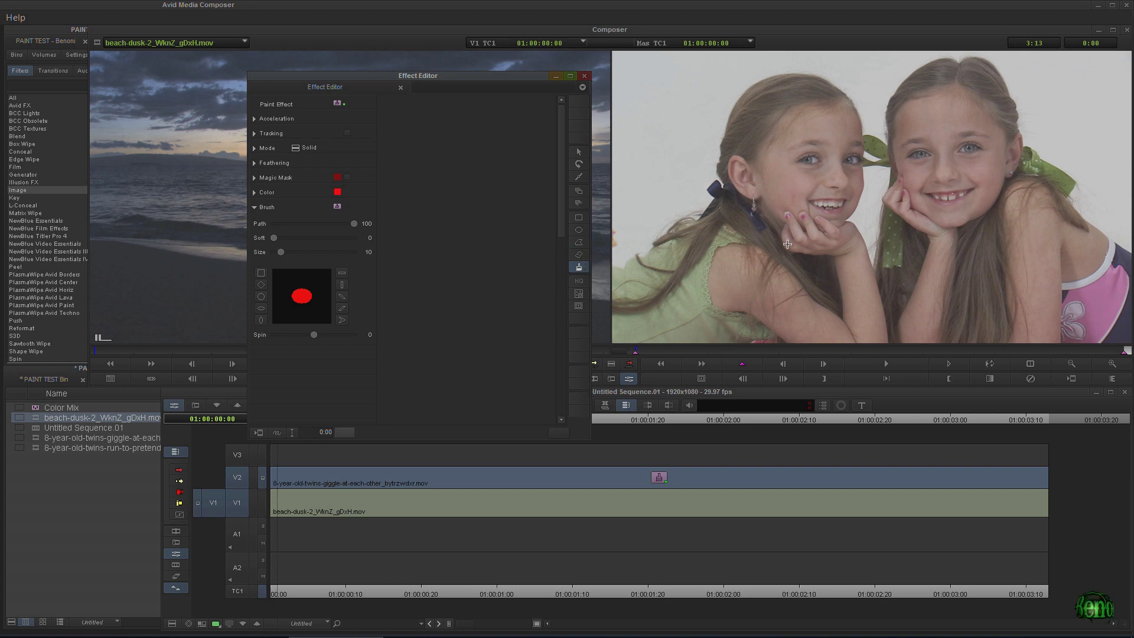
Step: Draw a closed polygon shape around the first pink fingernail of the girl in green
left_click(581, 244)
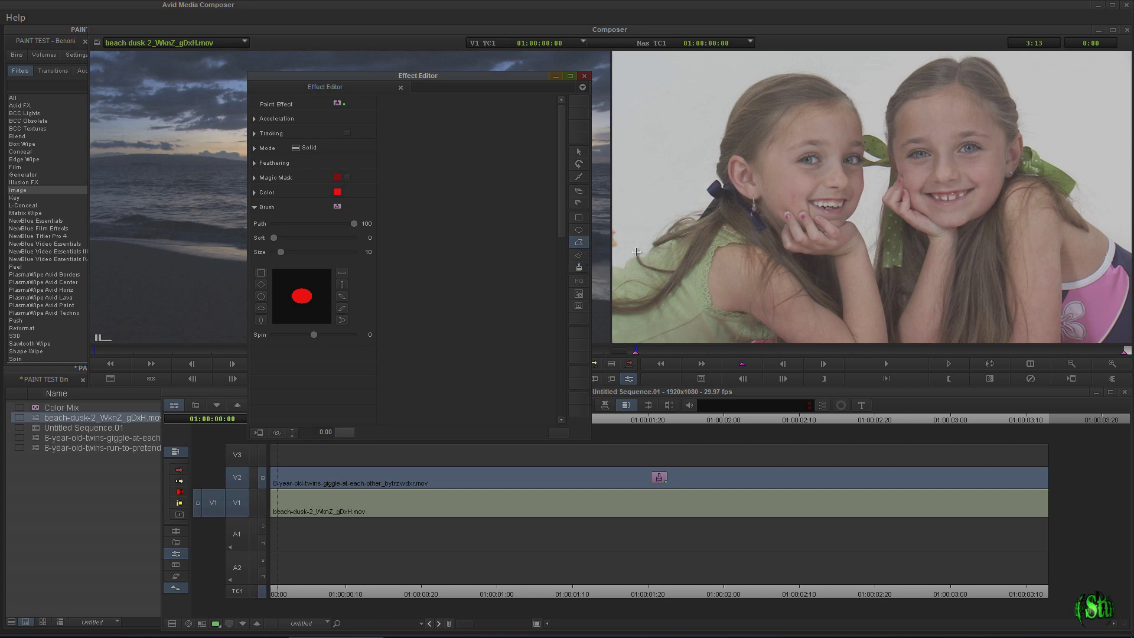
left_click(791, 222, "ctrl+shift")
left_click(768, 224, "ctrl+shift")
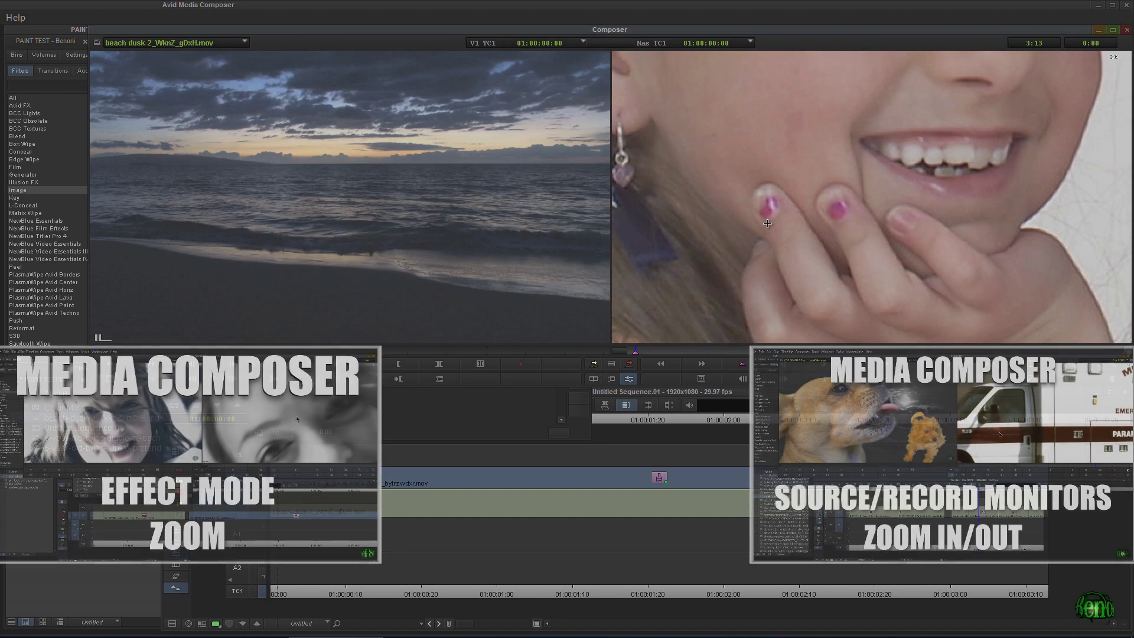
left_click_drag(767, 223, 832, 213)
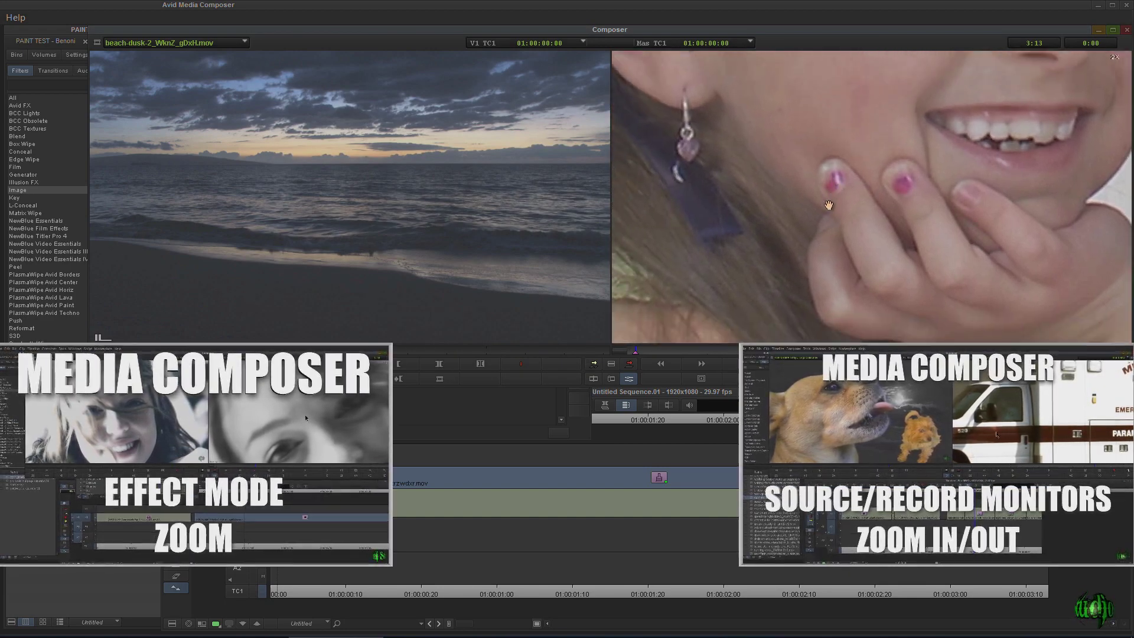
left_click(512, 405)
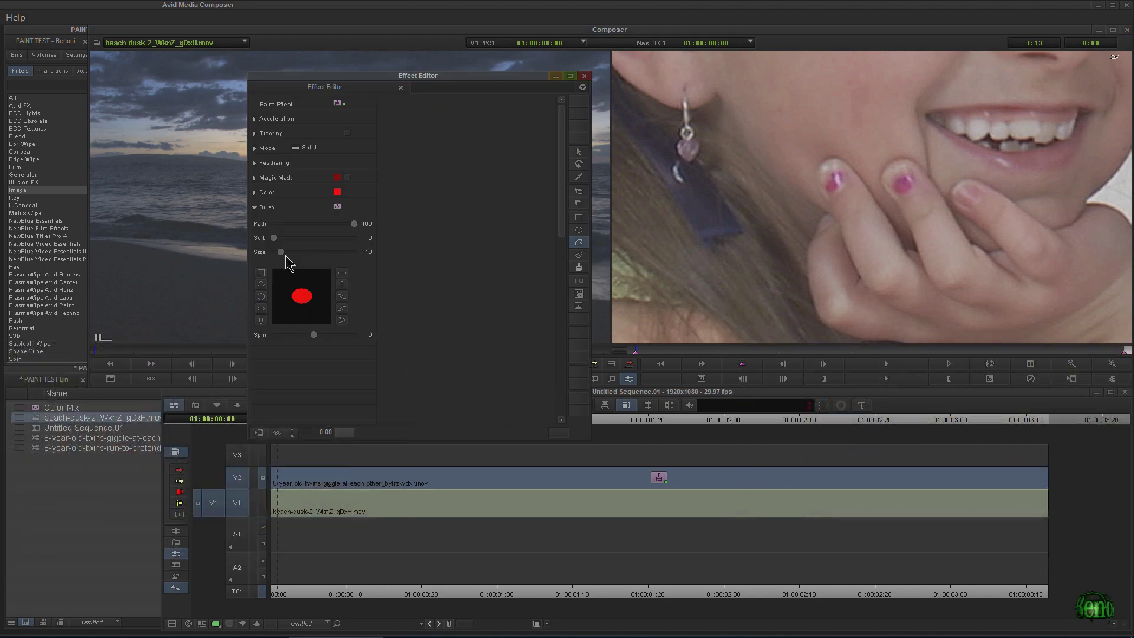
left_click(254, 193)
left_click(254, 193)
left_click(832, 187)
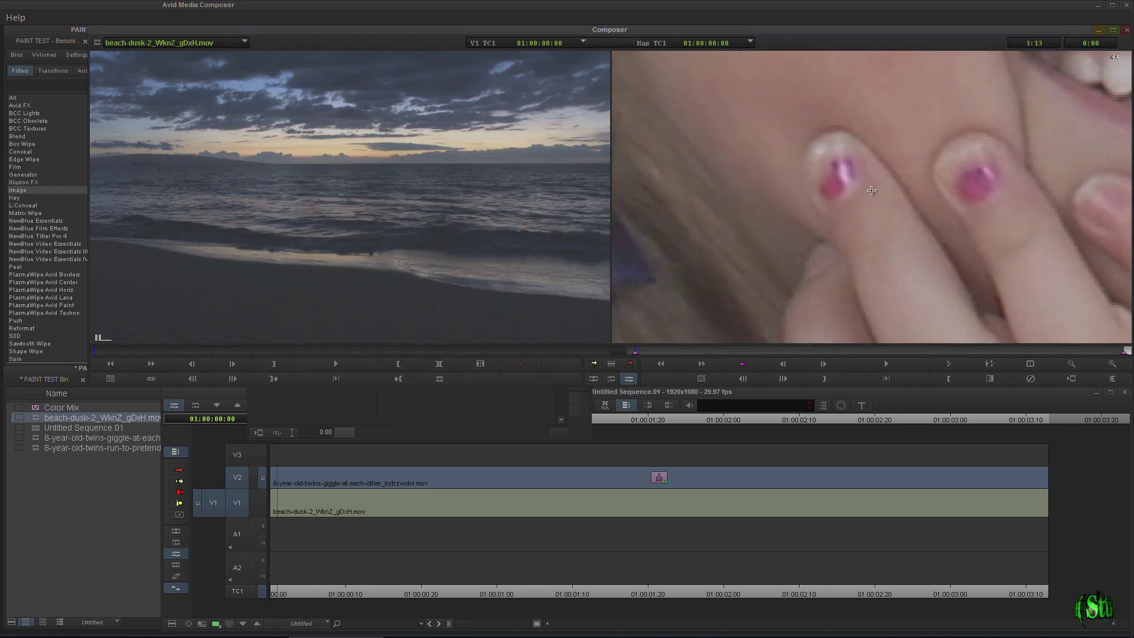
left_click(595, 379)
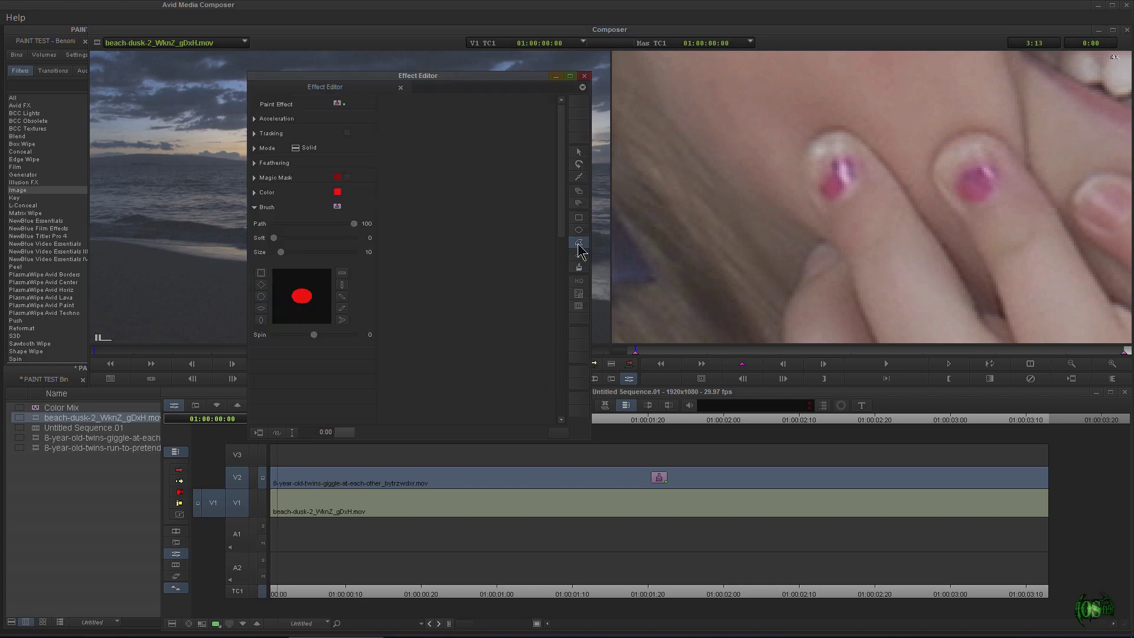
left_click(578, 243)
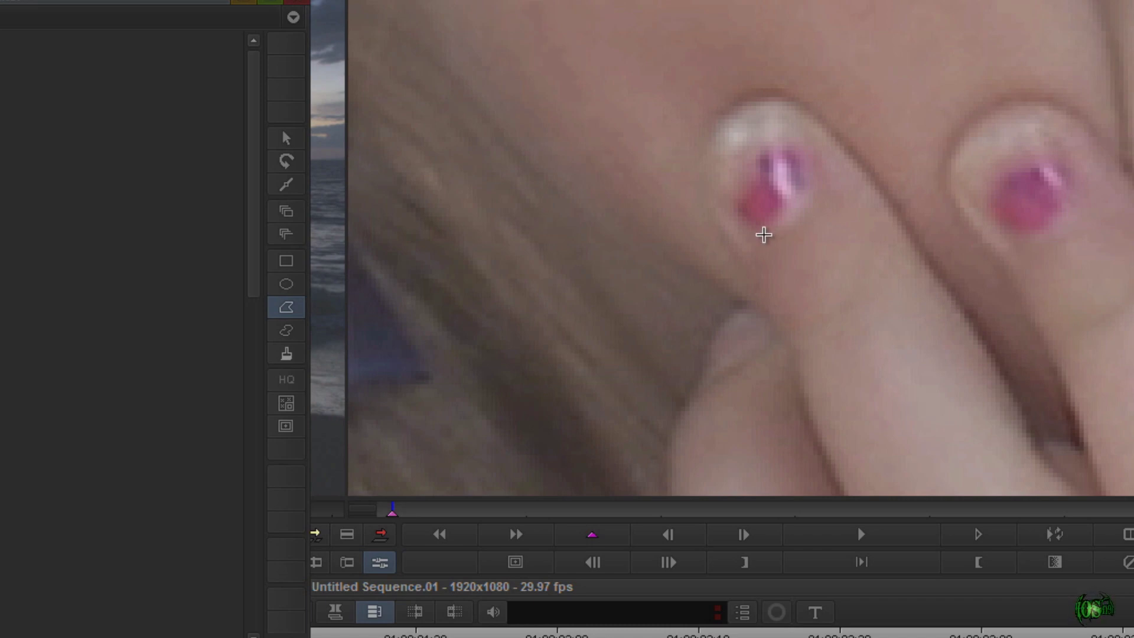
left_click(764, 234)
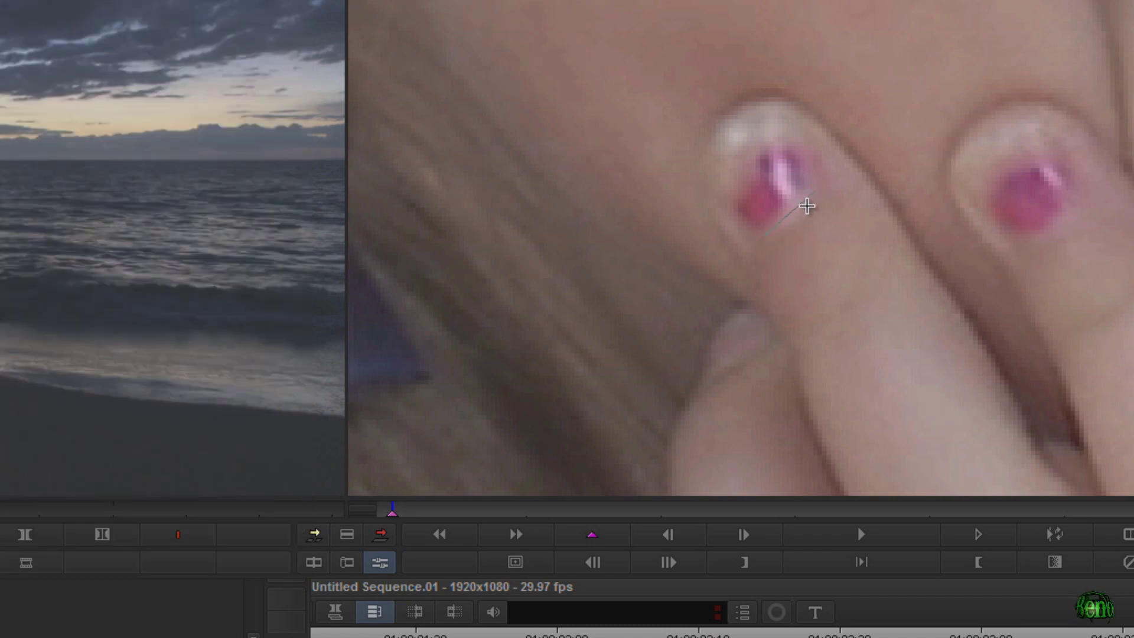
left_click(763, 159)
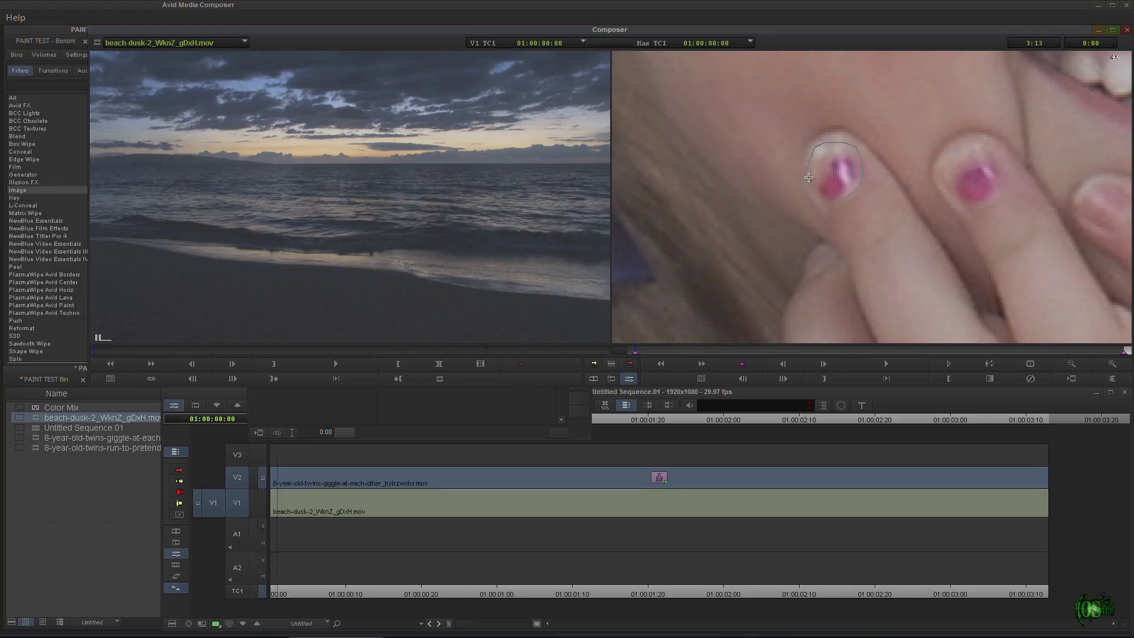
left_click(833, 203)
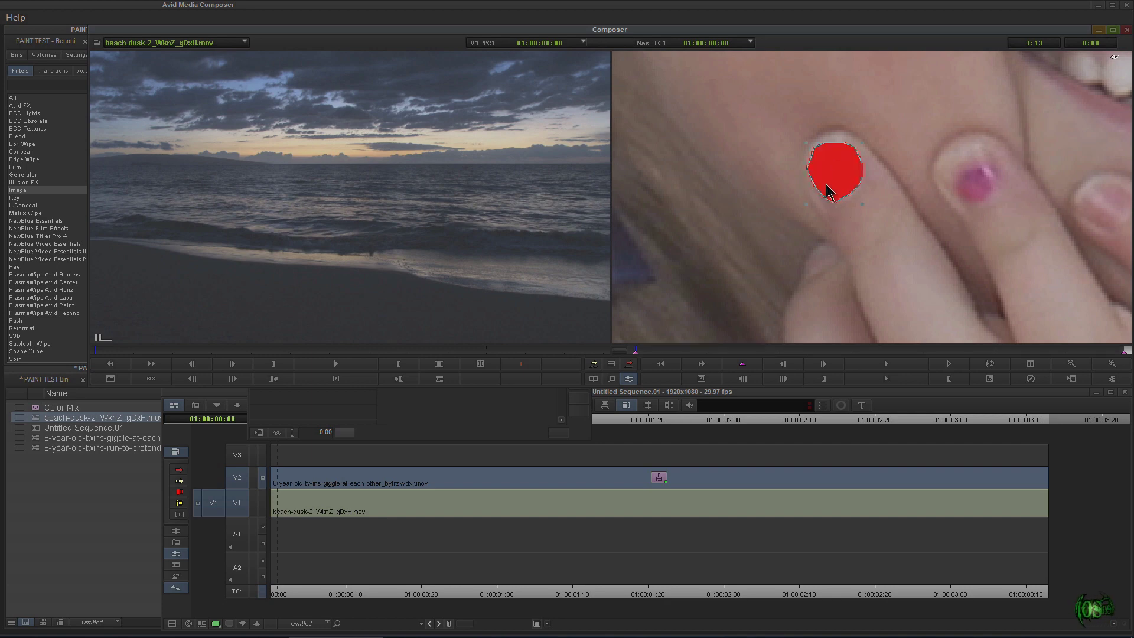
Step: Set the nail shape's color to pure green with Red 0, Green 255, Blue 0
left_click(1070, 365)
left_click(1070, 367)
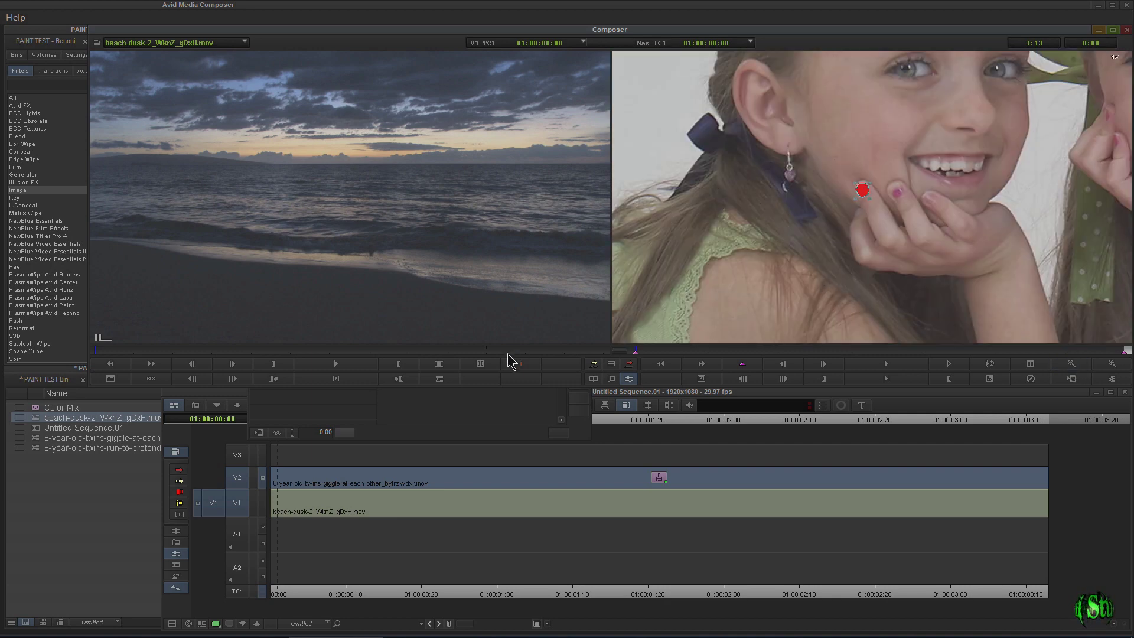
left_click(487, 407)
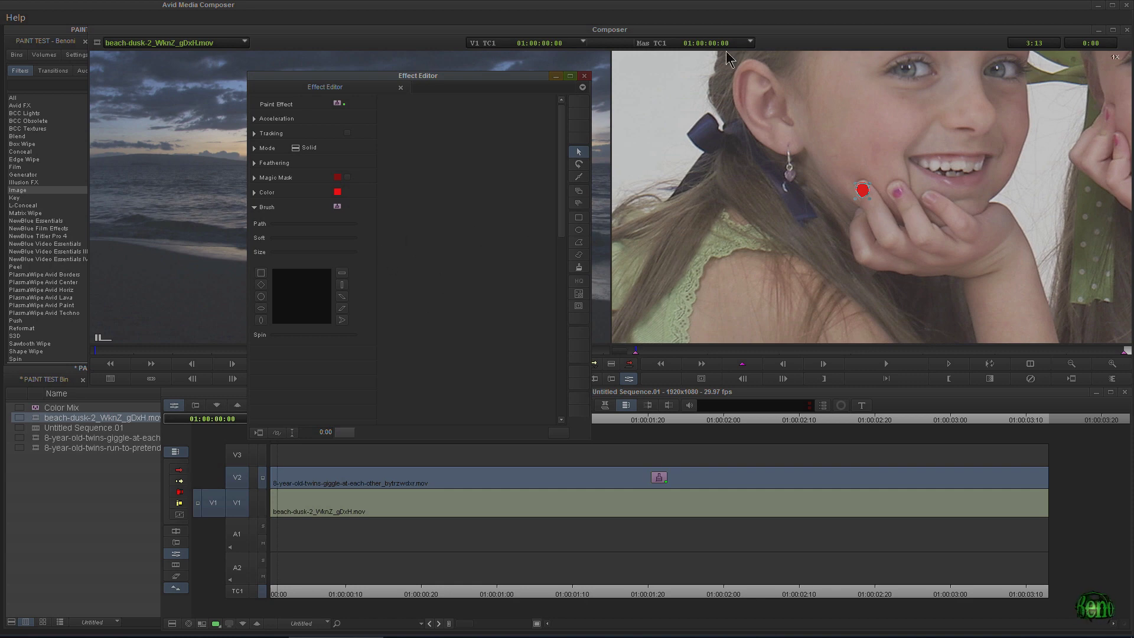
left_click_drag(953, 254, 843, 251)
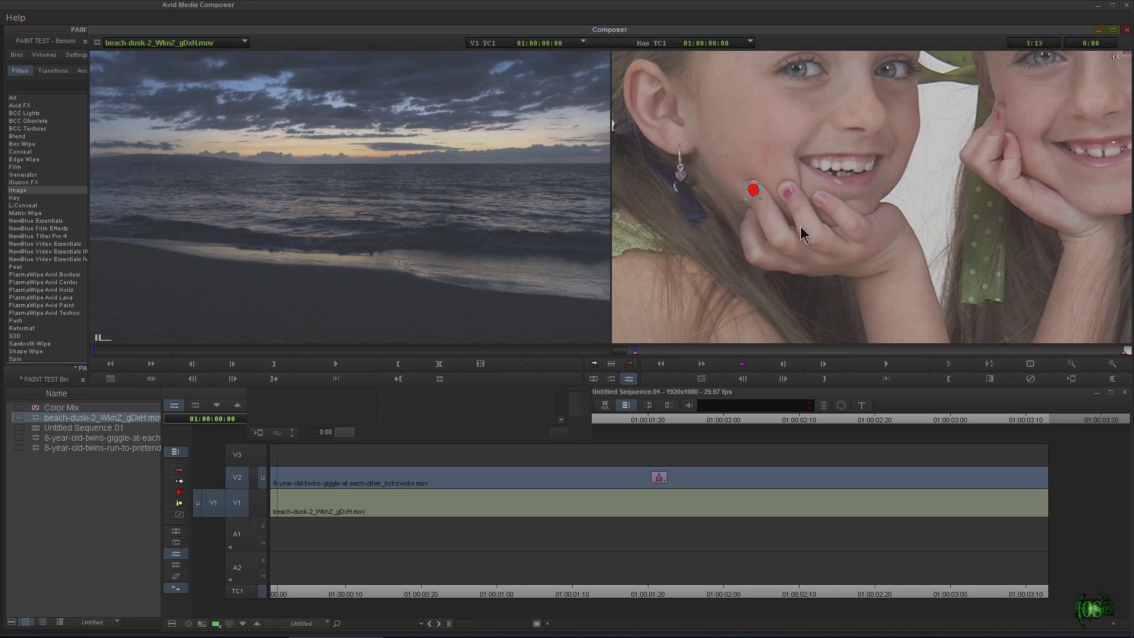
left_click_drag(724, 268, 790, 260)
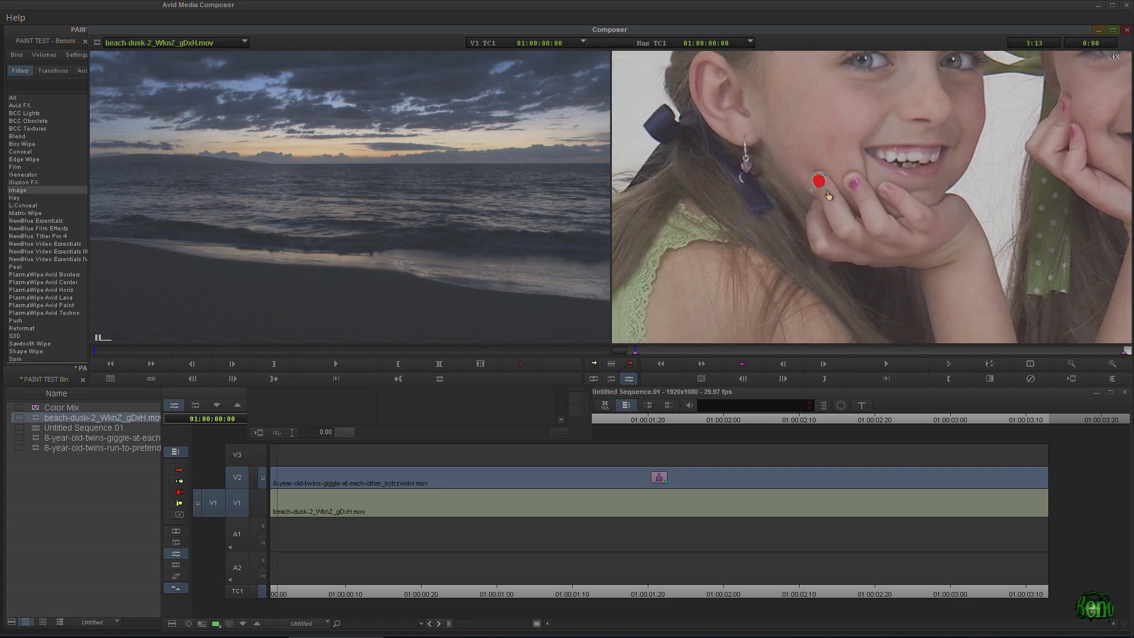
key("ctrl+8")
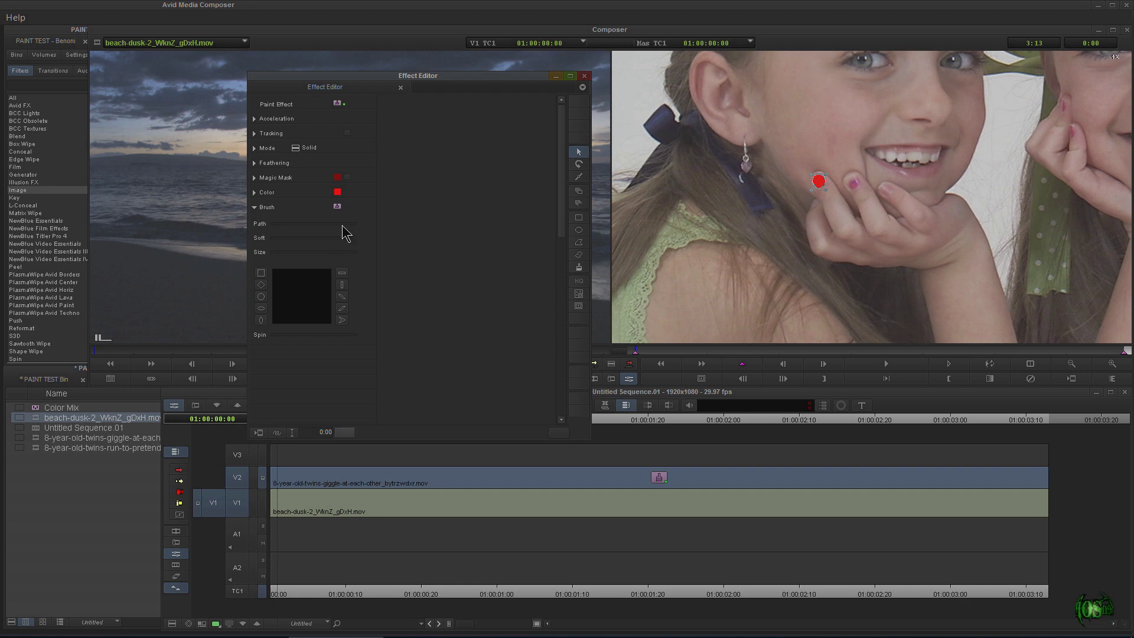
left_click(338, 191)
left_click(533, 239)
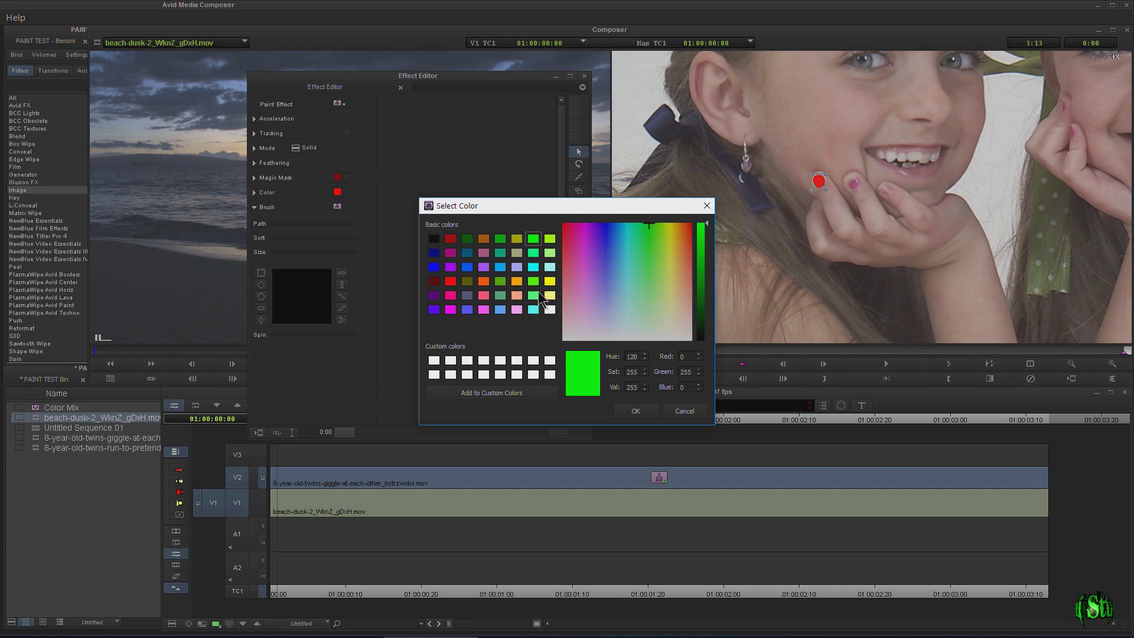
left_click(628, 410)
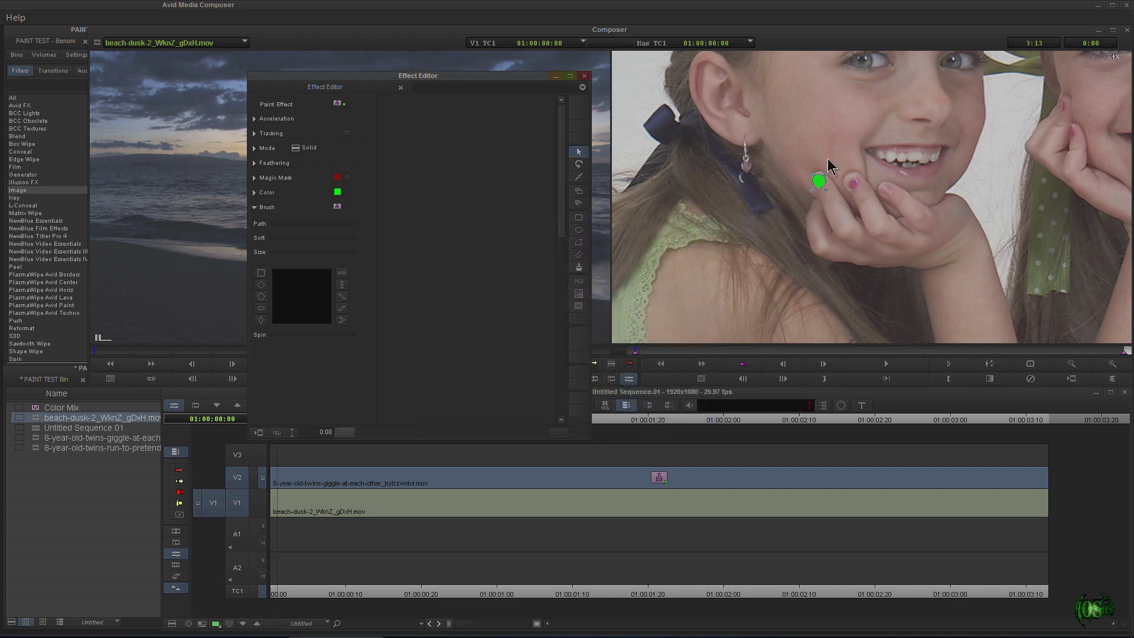
Step: Sample the pale green of the girl's shirt as the nail shape's color
left_click(341, 190)
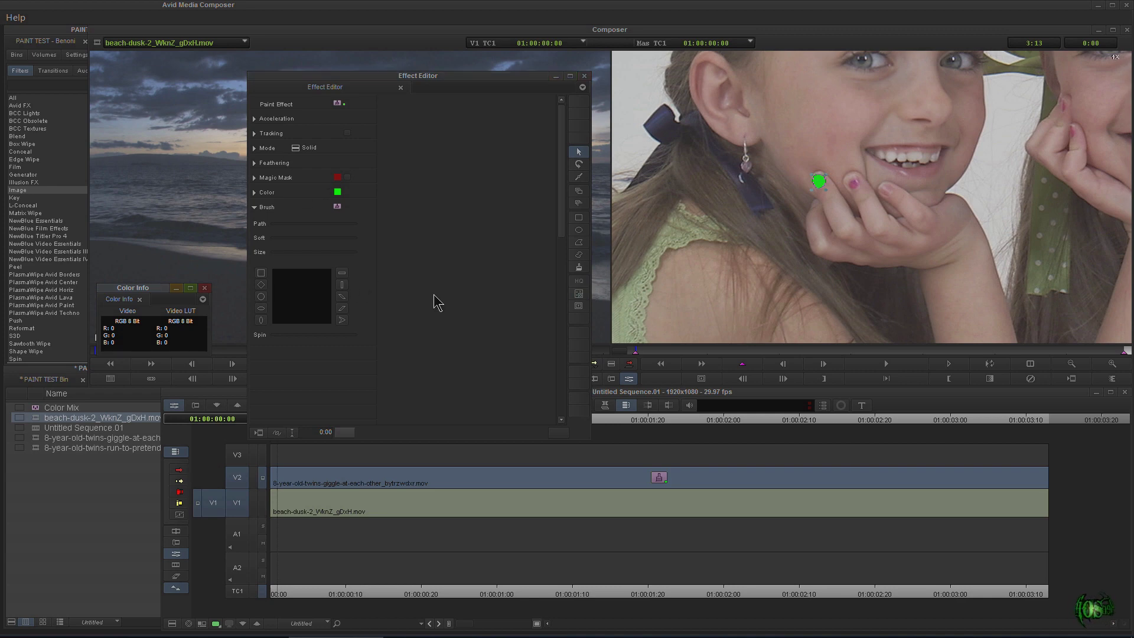
mouse_move(151, 289)
left_mouse_down()
mouse_move(556, 294)
mouse_move(511, 308)
left_mouse_up()
left_click(337, 191)
left_click_drag(675, 318, 832, 244)
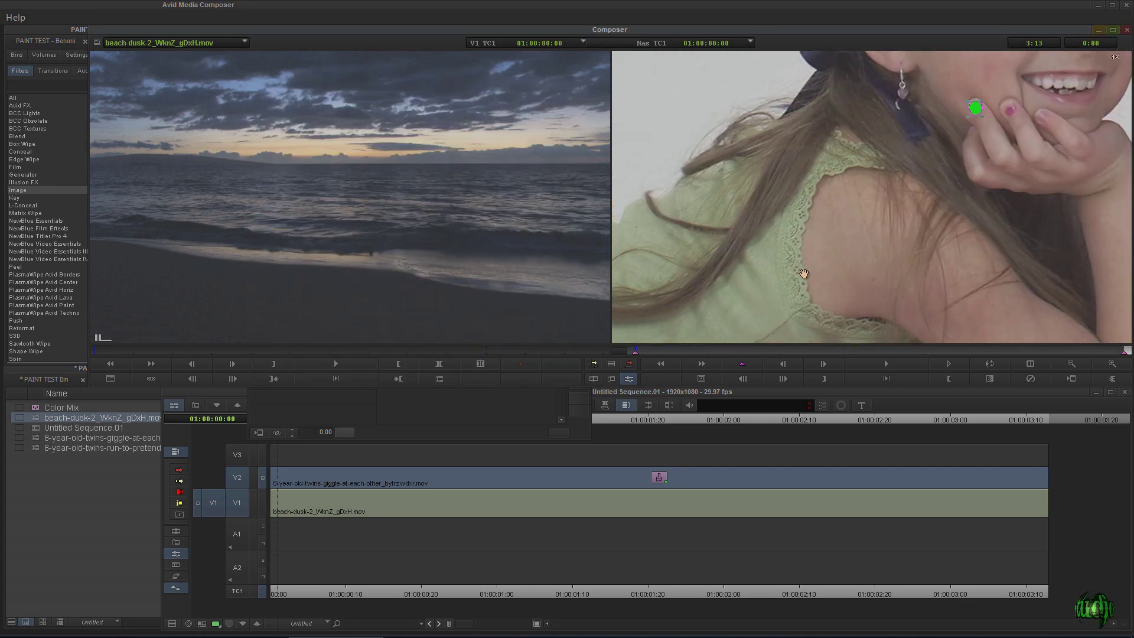
left_click(476, 422)
key("ctrl+8")
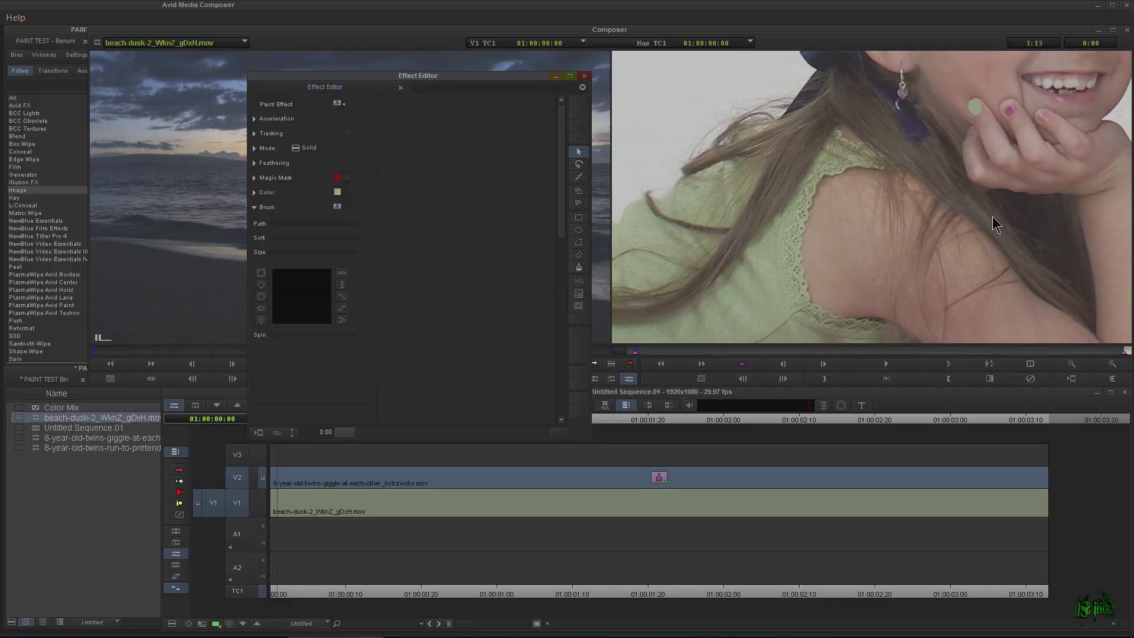
Step: Set the nail shape's color to bright green with Red 85, Green 255, Blue 0
left_click(337, 192)
left_click(532, 284)
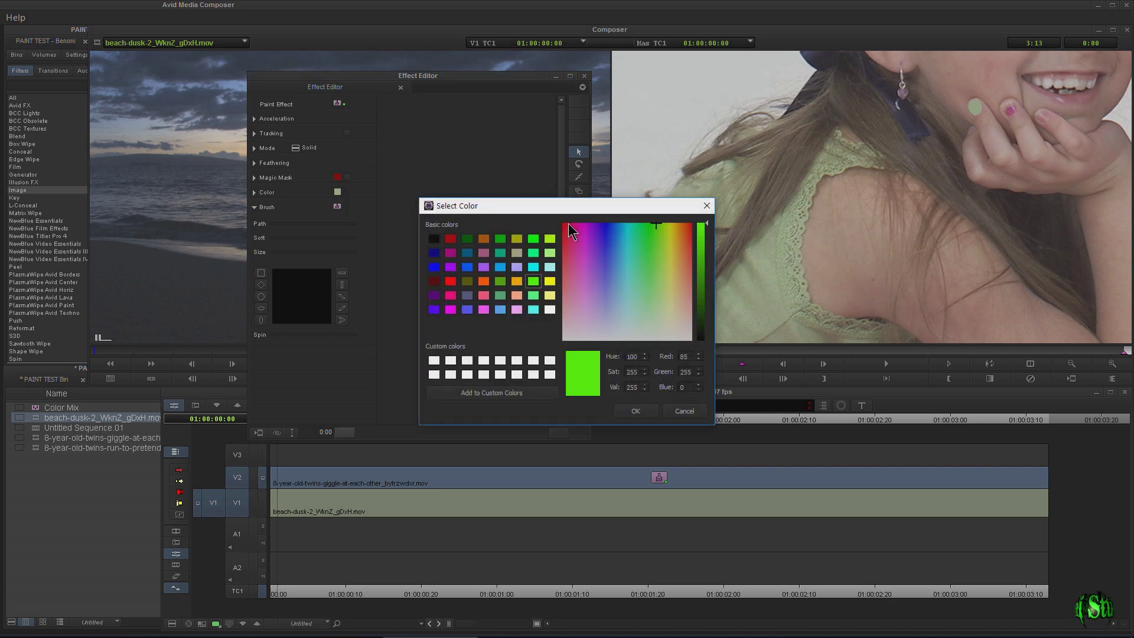
left_click(636, 413)
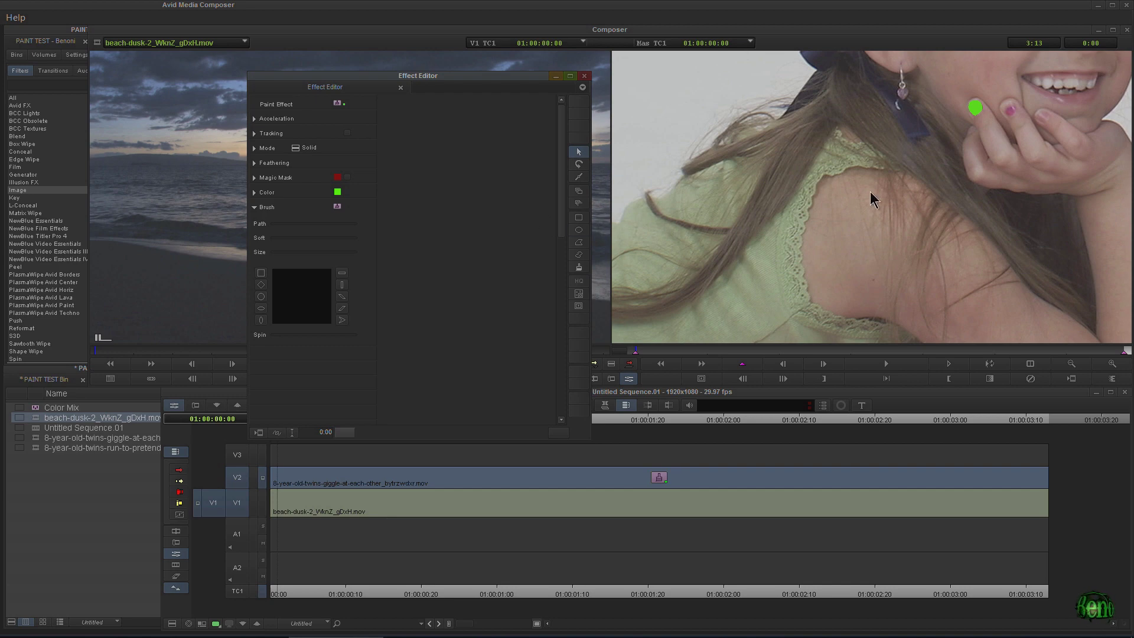
Step: Close the Effect Editor to check the painted nail in the full frame, and reopen the Paint Effect zoomed in at the sequence start
left_click(584, 77)
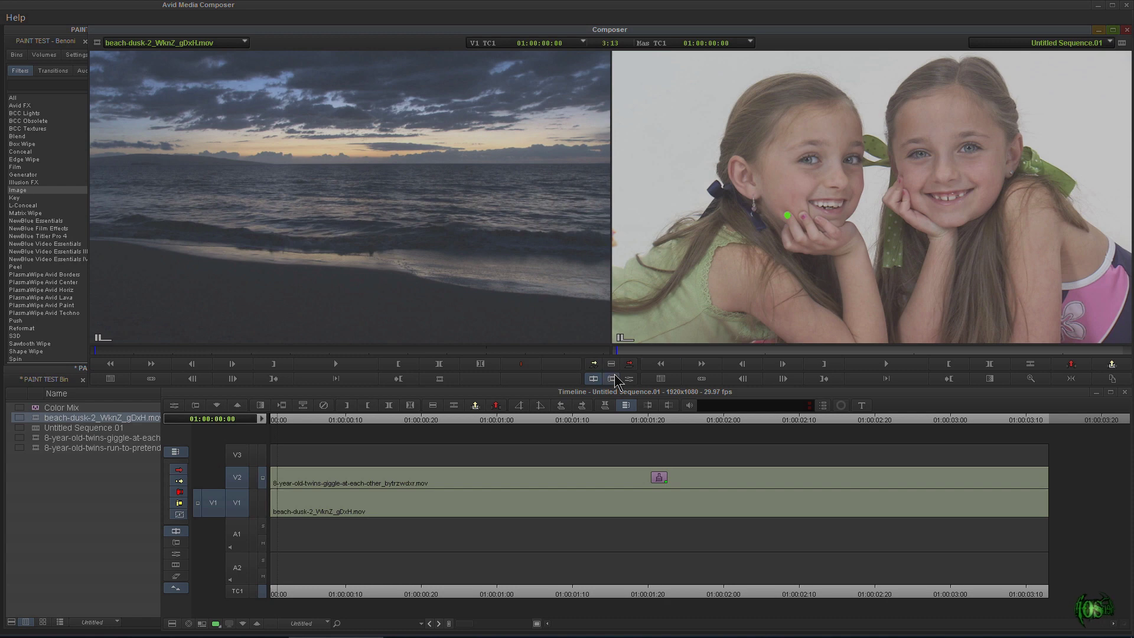
mouse_move(618, 352)
left_mouse_down()
mouse_move(875, 372)
mouse_move(665, 375)
mouse_move(806, 350)
mouse_move(909, 355)
mouse_move(612, 357)
left_mouse_up()
left_click(630, 378)
key("ctrl+l")
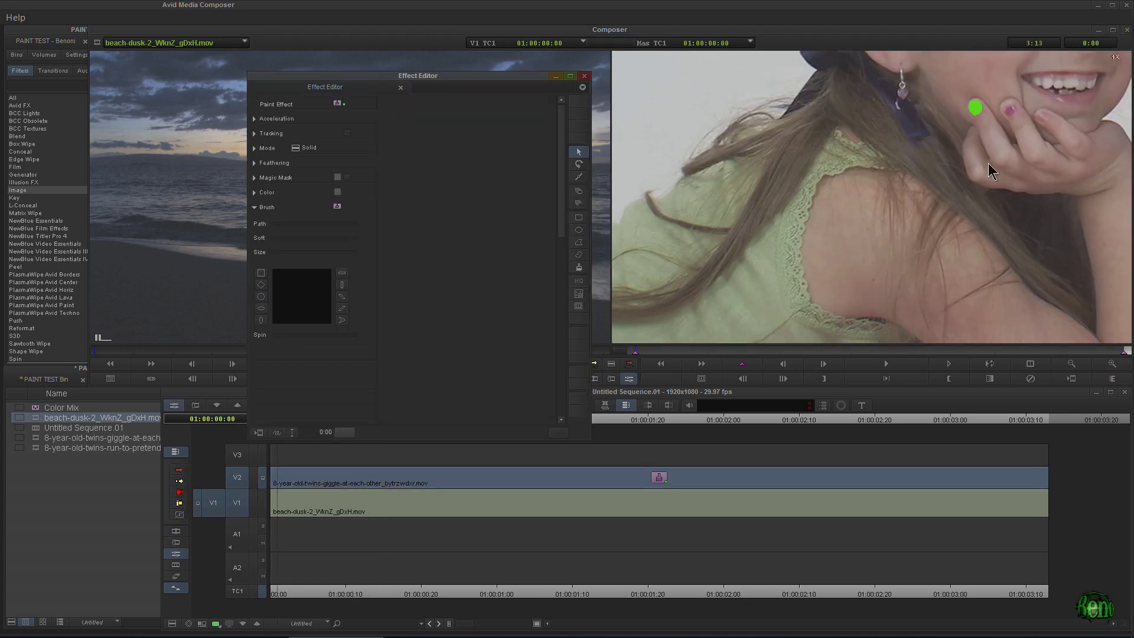
left_click_drag(437, 80, 471, 78)
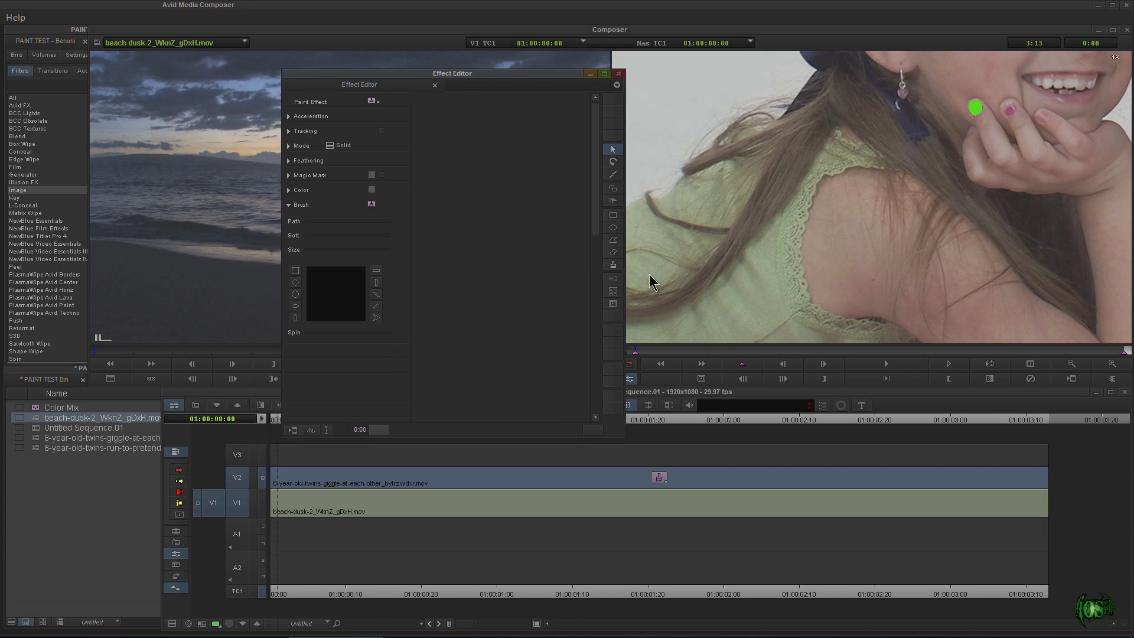
Step: Select the green nail shape, expand its Color settings to show hue, saturation and luminance, and collapse the Brush settings
left_click(975, 108)
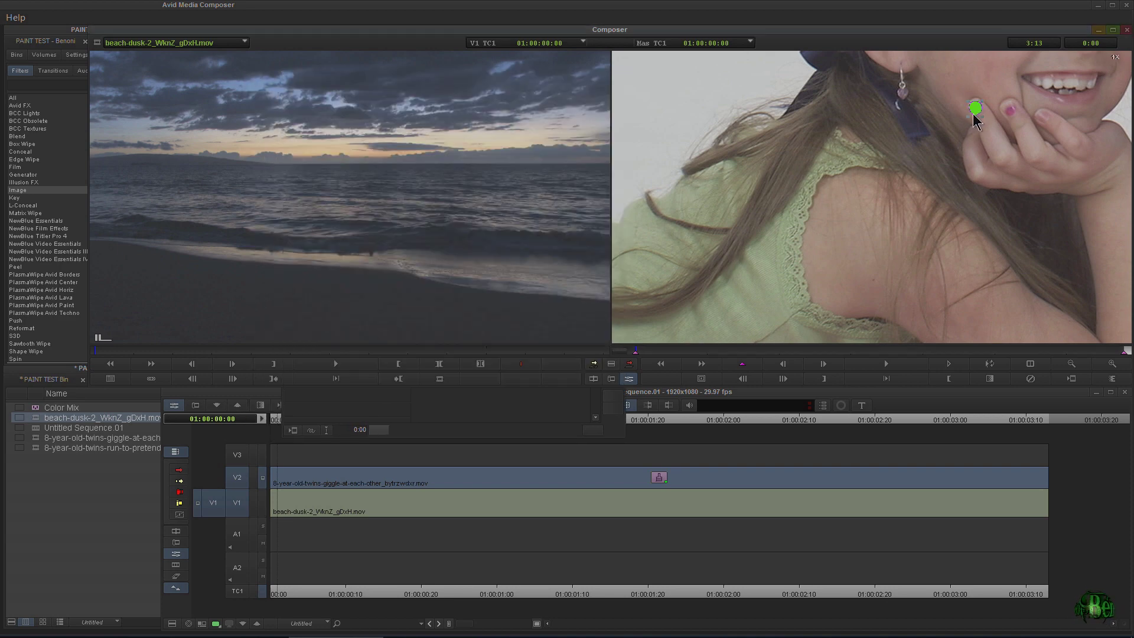
left_click(566, 392)
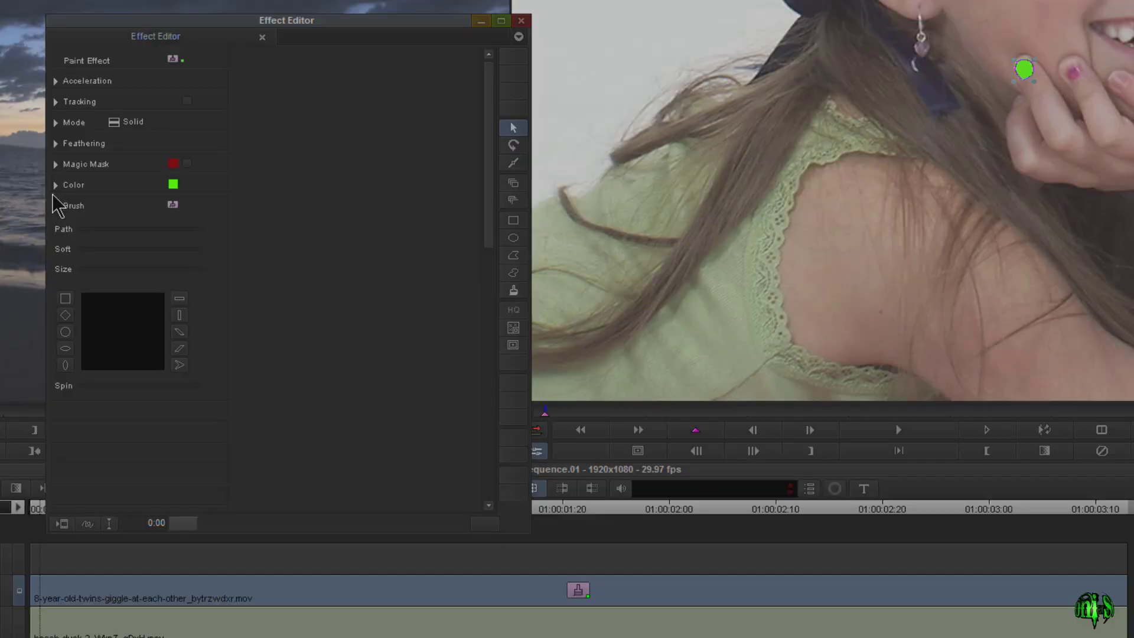
left_click(289, 189)
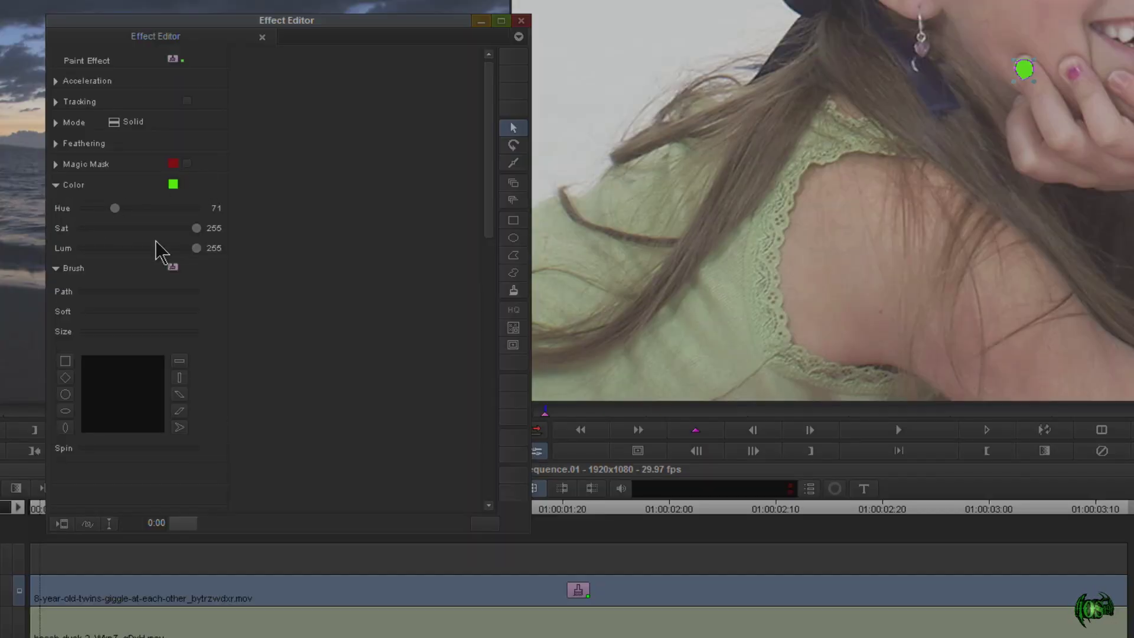
mouse_move(195, 248)
left_mouse_down()
mouse_move(170, 260)
mouse_move(218, 264)
left_mouse_up()
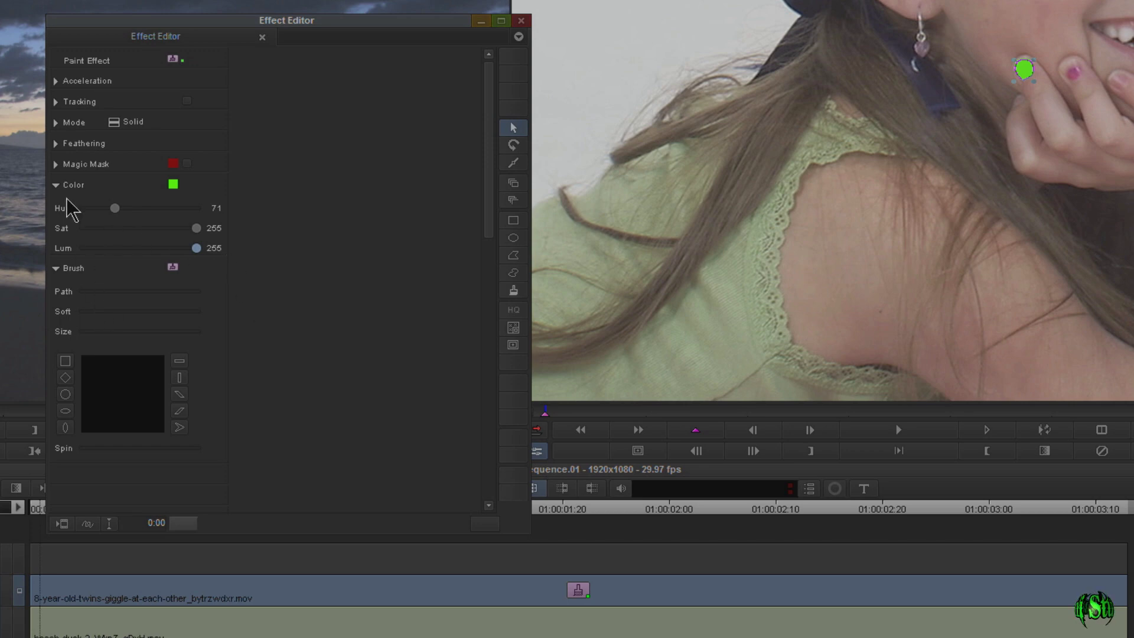
left_click(57, 269)
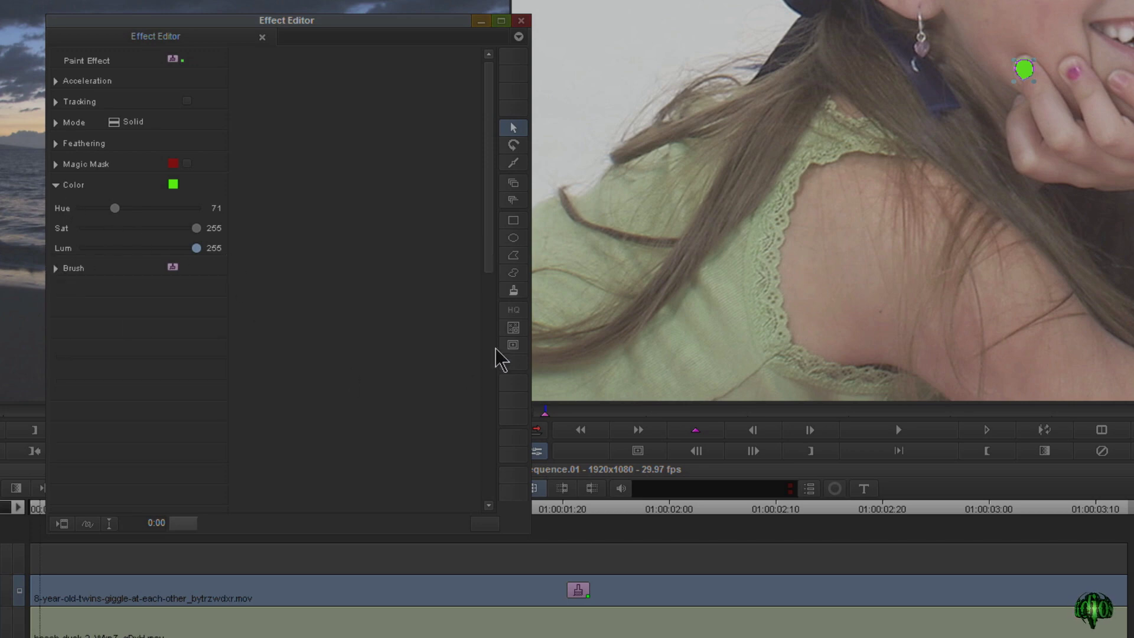
Step: Activate the paint brush and give it a horizontal bar tip with Spin set to -11
left_click(513, 290)
left_click(57, 269)
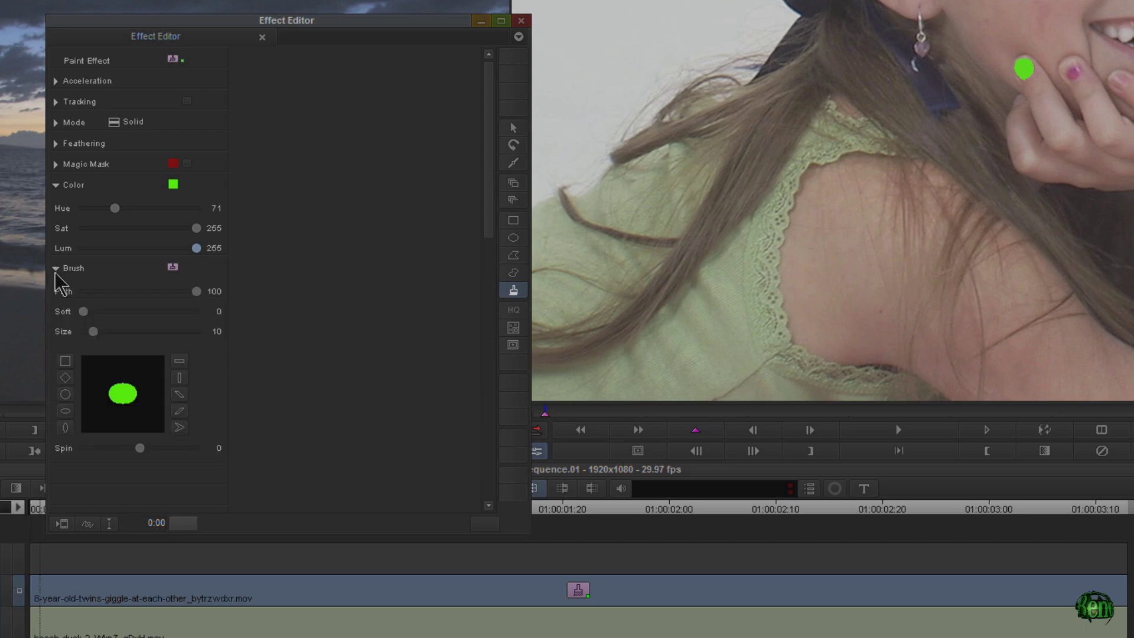
left_click(140, 447)
mouse_move(140, 448)
left_mouse_down()
mouse_move(127, 449)
mouse_move(137, 449)
left_mouse_up()
left_click(180, 363)
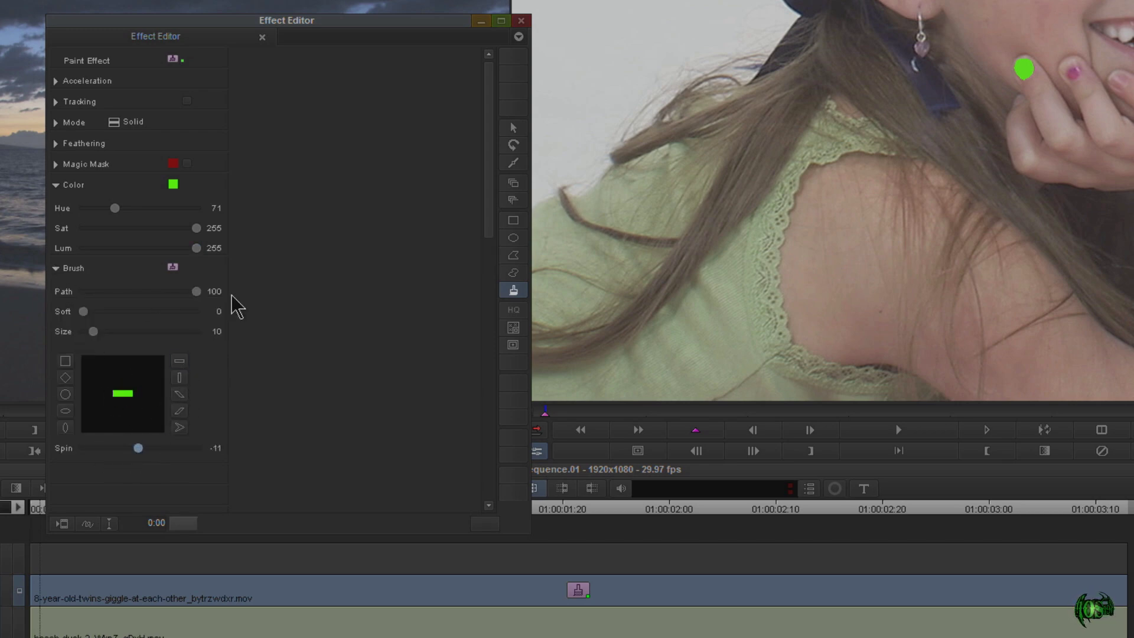
left_click(56, 268)
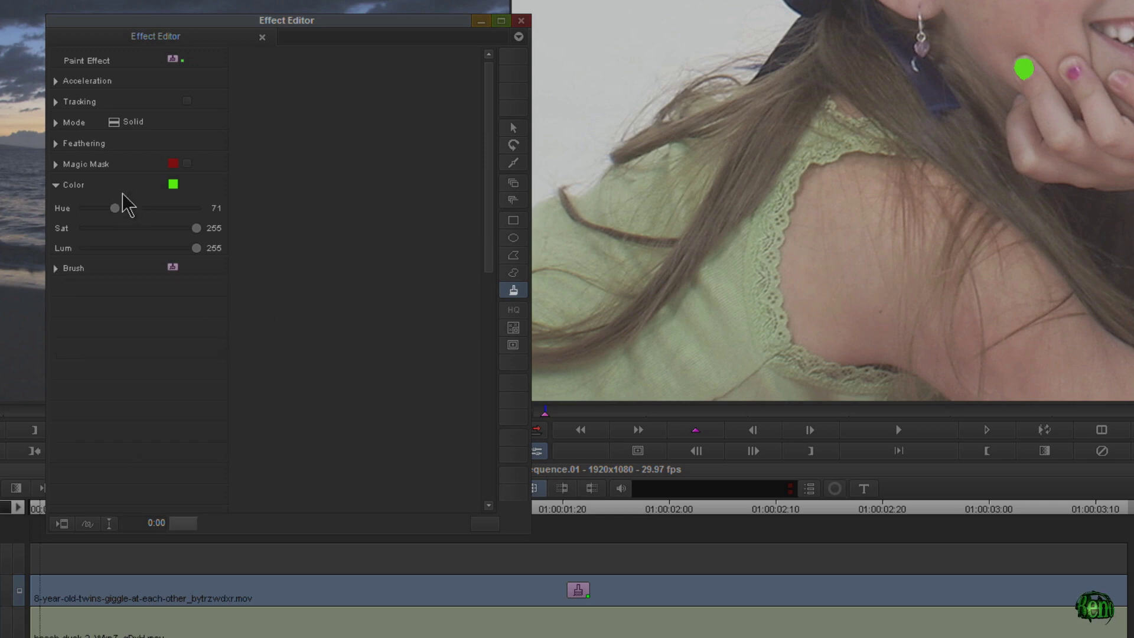
Step: Expand the Feathering and Mode settings and set the paint brush's mode to Erase
left_click(55, 144)
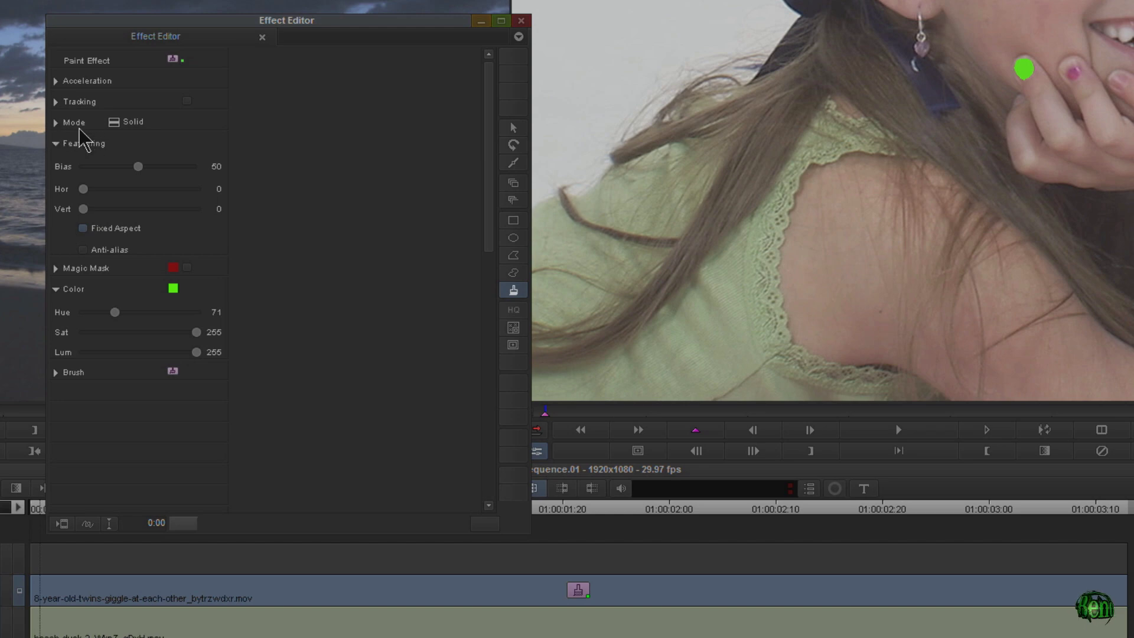
left_click(55, 122)
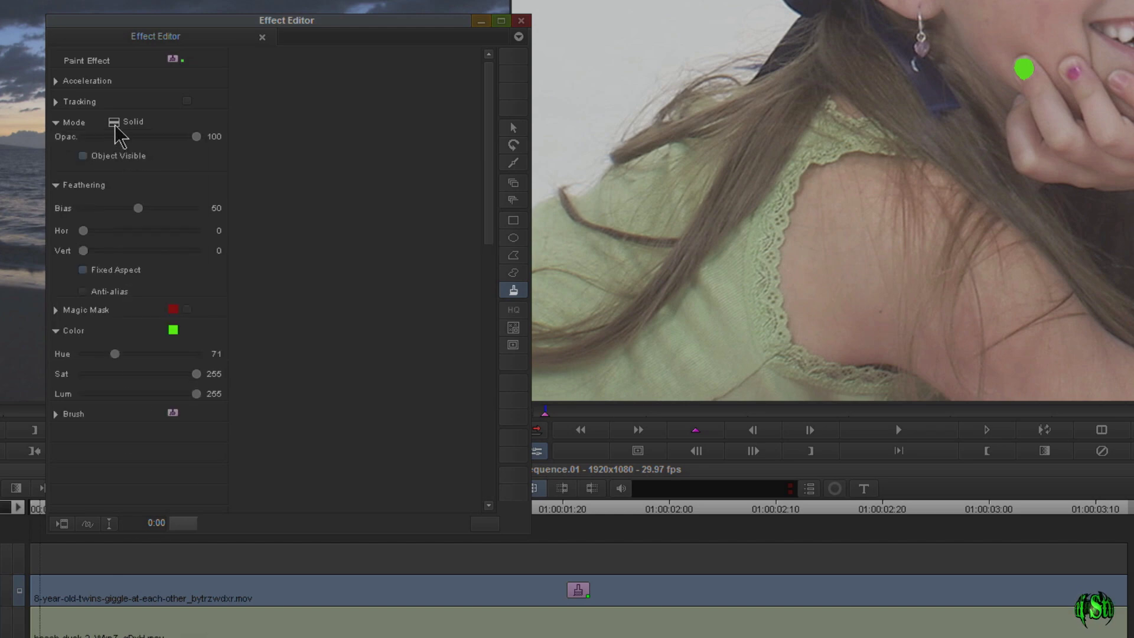
left_click(116, 122)
left_click(162, 160)
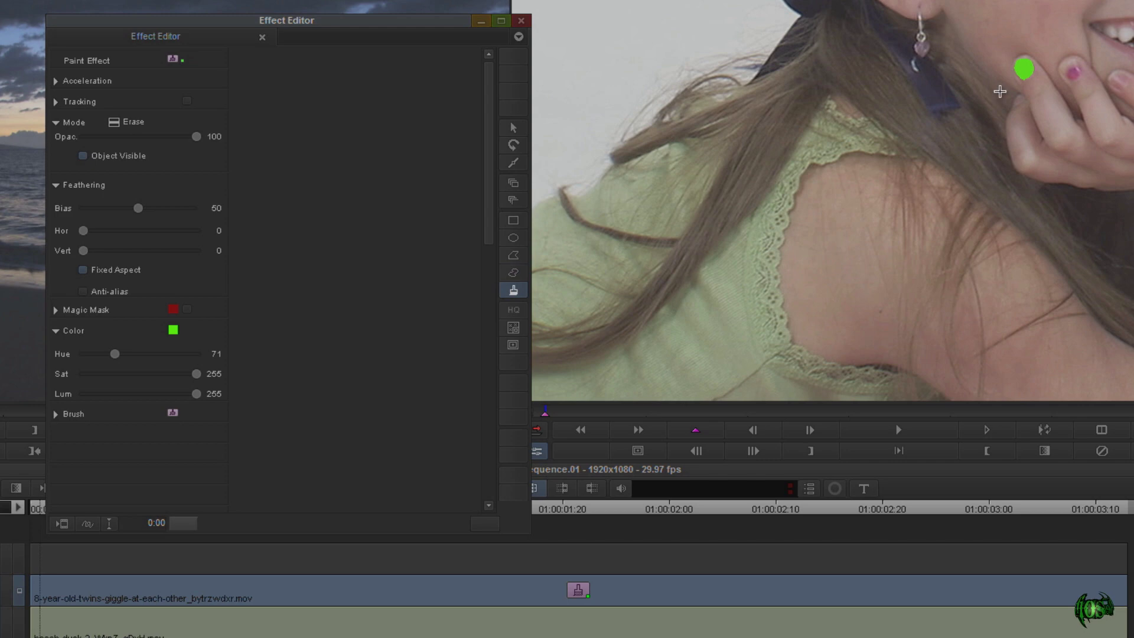
Step: Select the green nail shape and try the Erase mode on it
left_click(513, 128)
left_click(1026, 70)
left_click(250, 518)
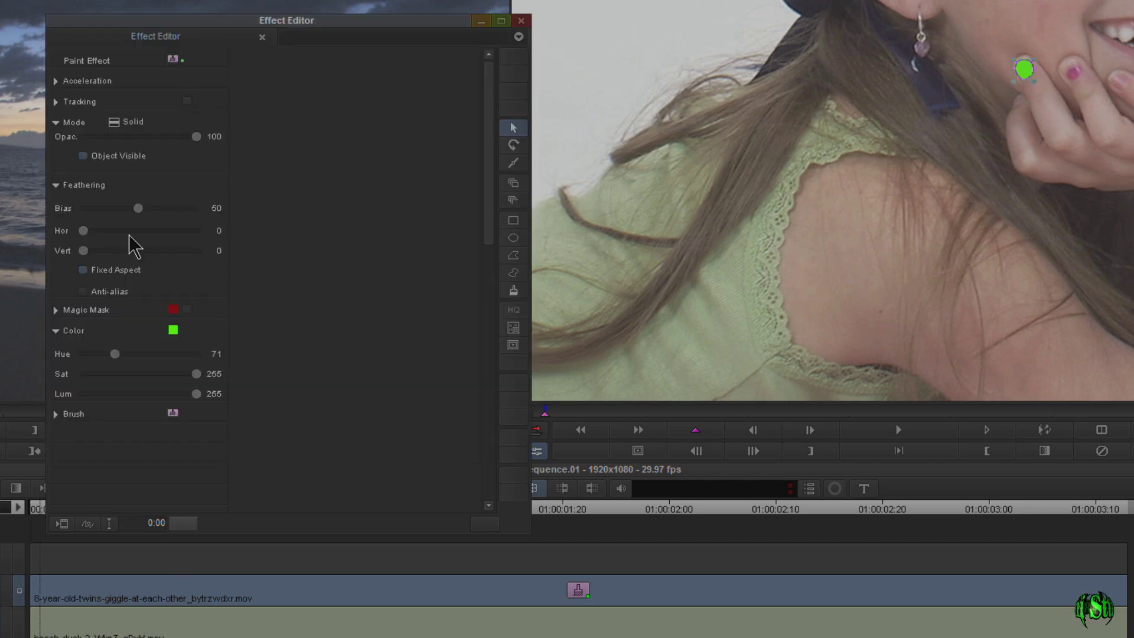
left_click(114, 123)
left_click(149, 159)
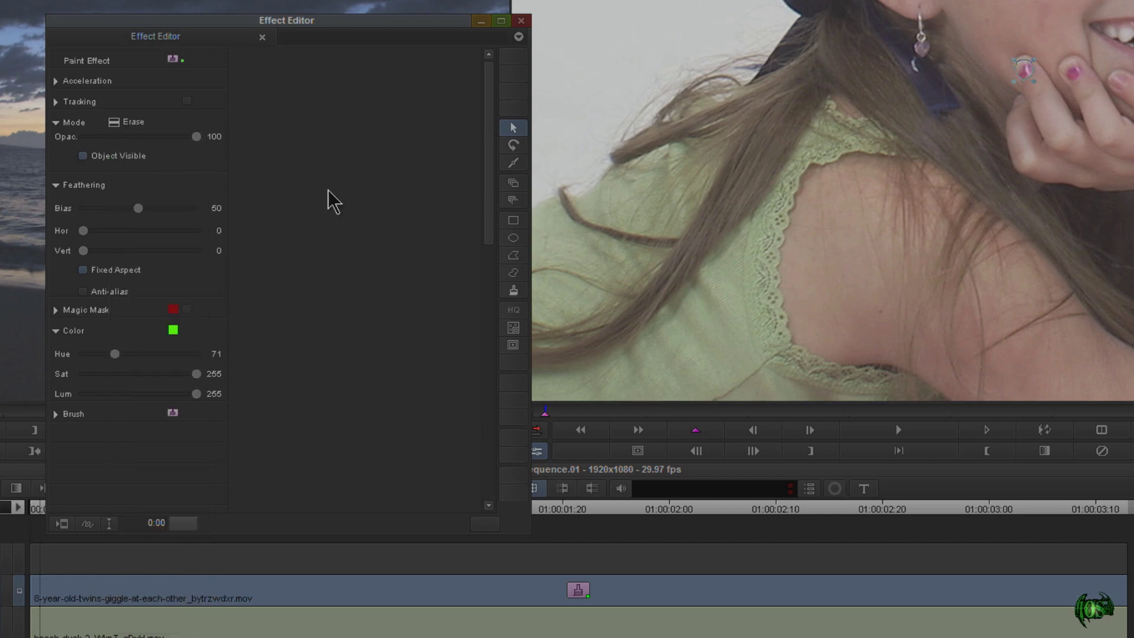
Step: Try the Hue and Saturation modes on the nail shape
left_click(114, 124)
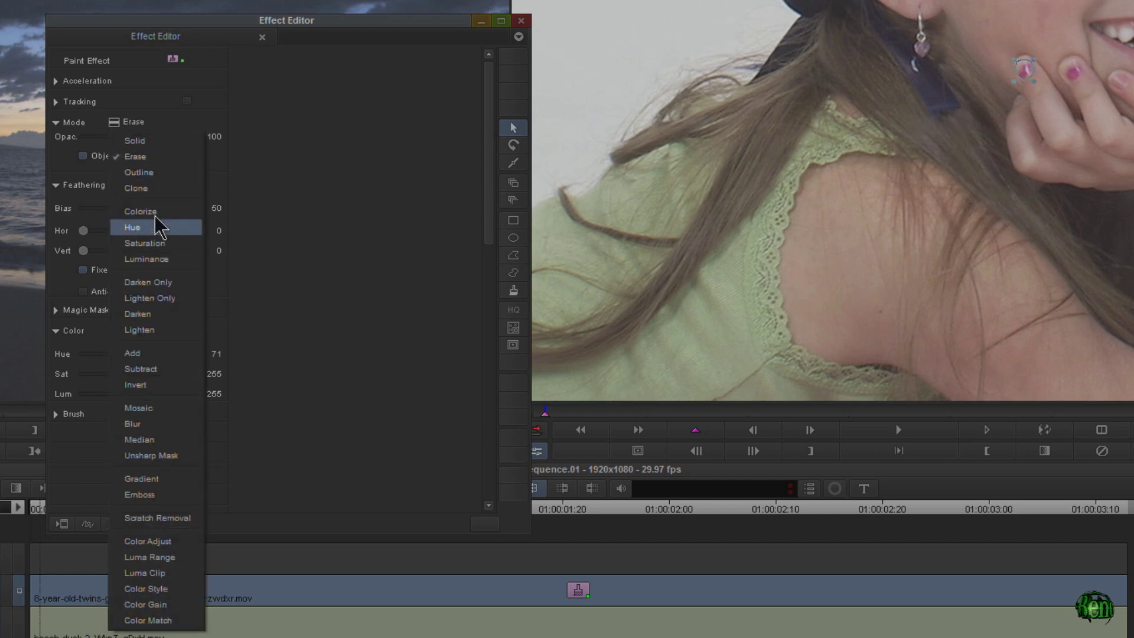
left_click(157, 227)
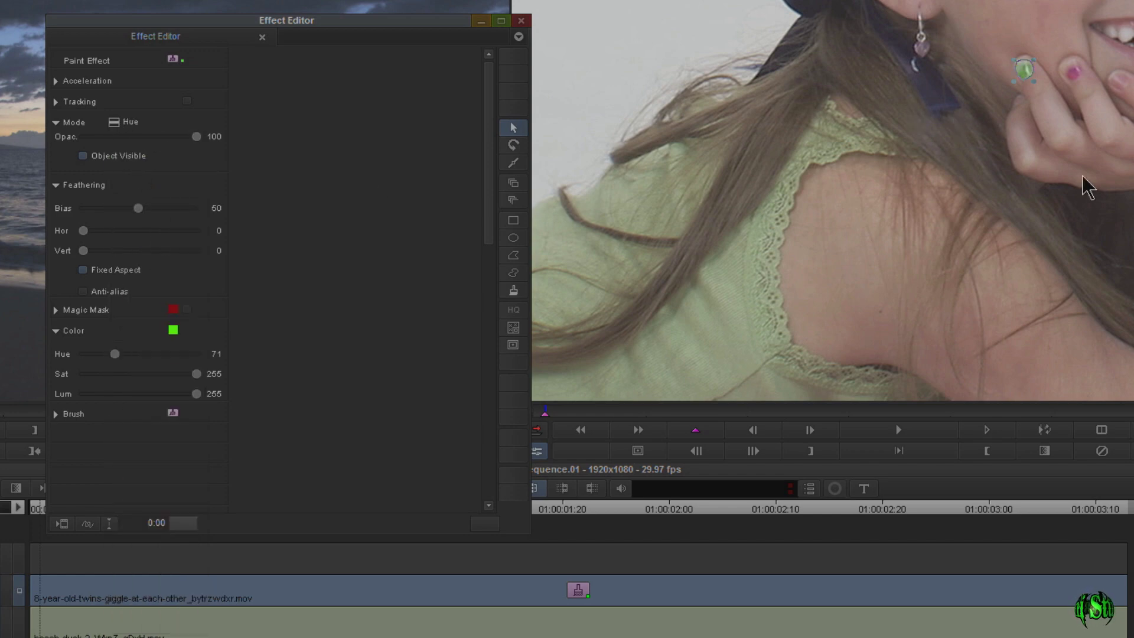
left_click(114, 123)
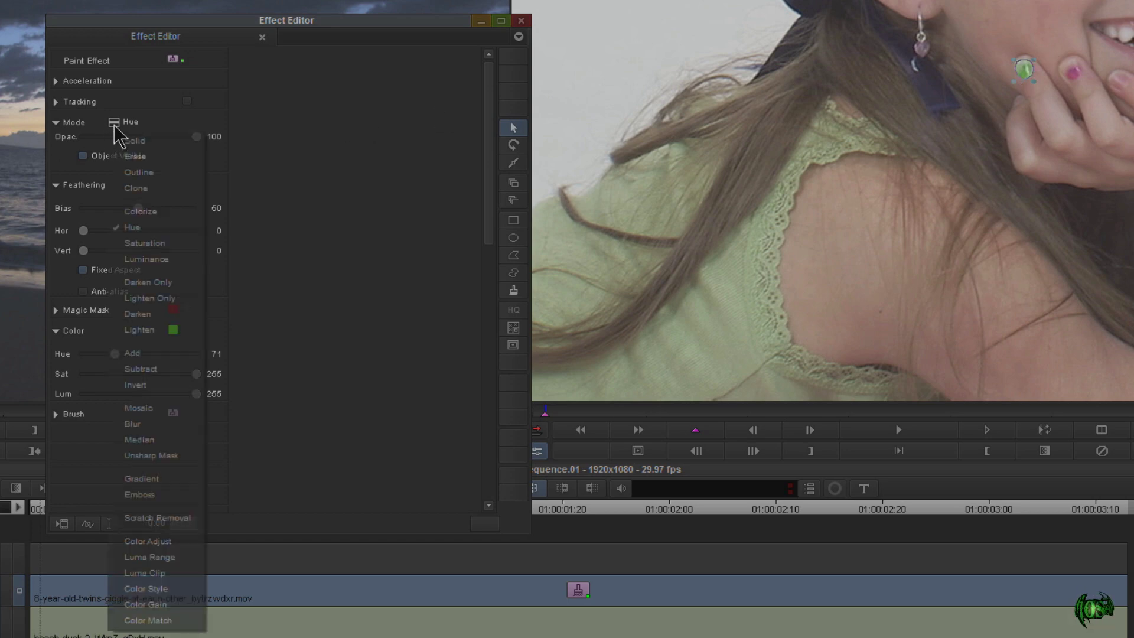
left_click(145, 243)
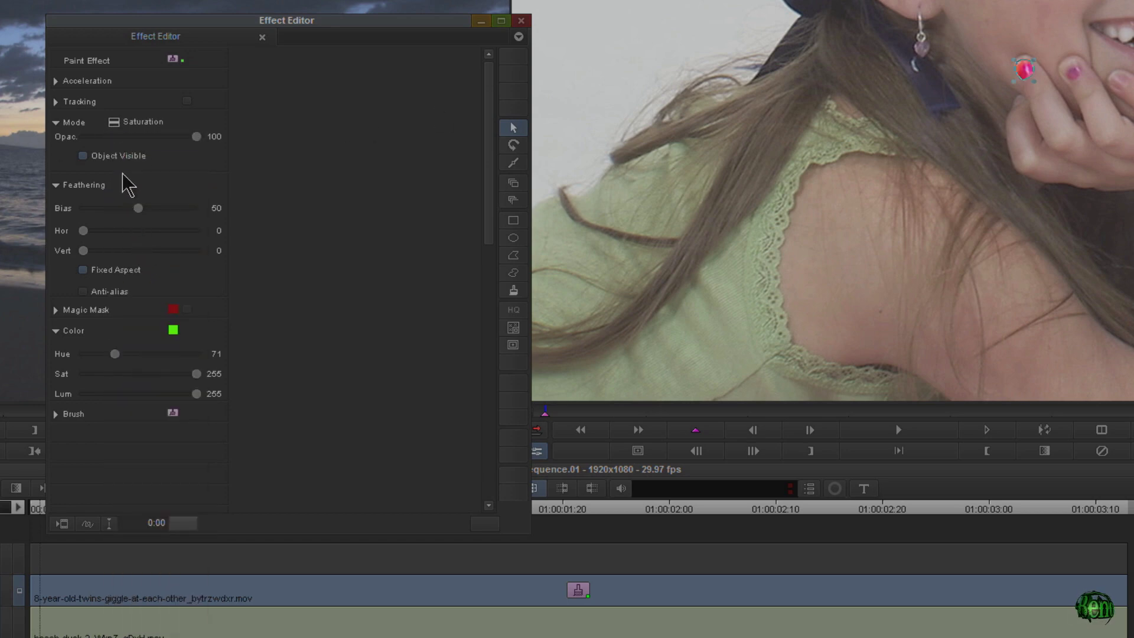
Step: Try the Darken Only and Mosaic modes on the nail shape, and return it to Solid
left_click(114, 123)
left_click(151, 283)
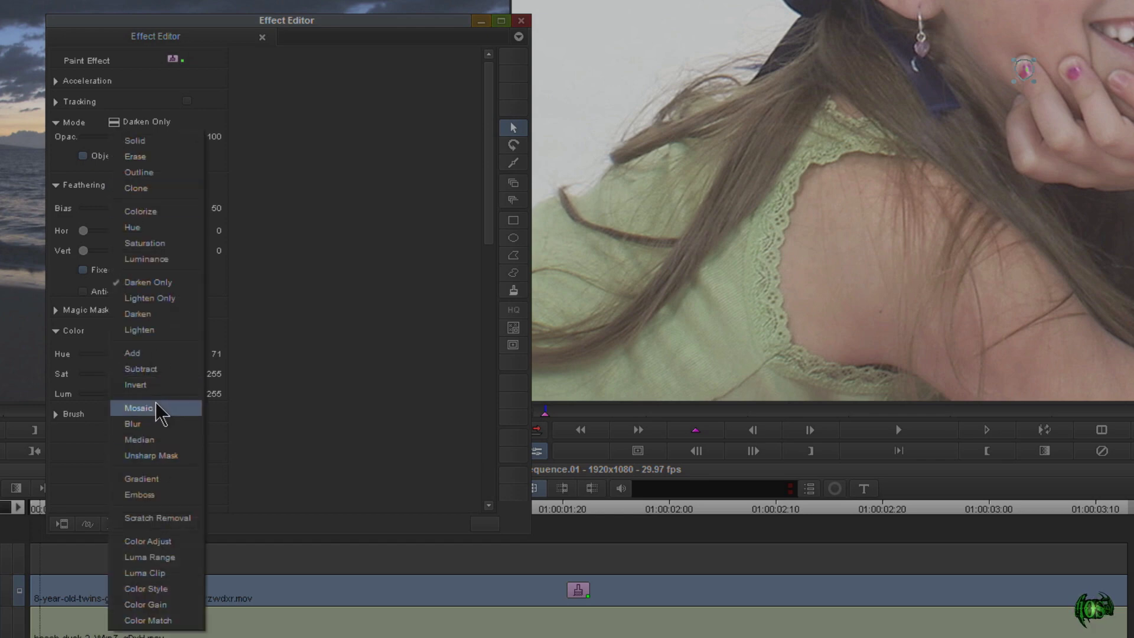
left_click(155, 409)
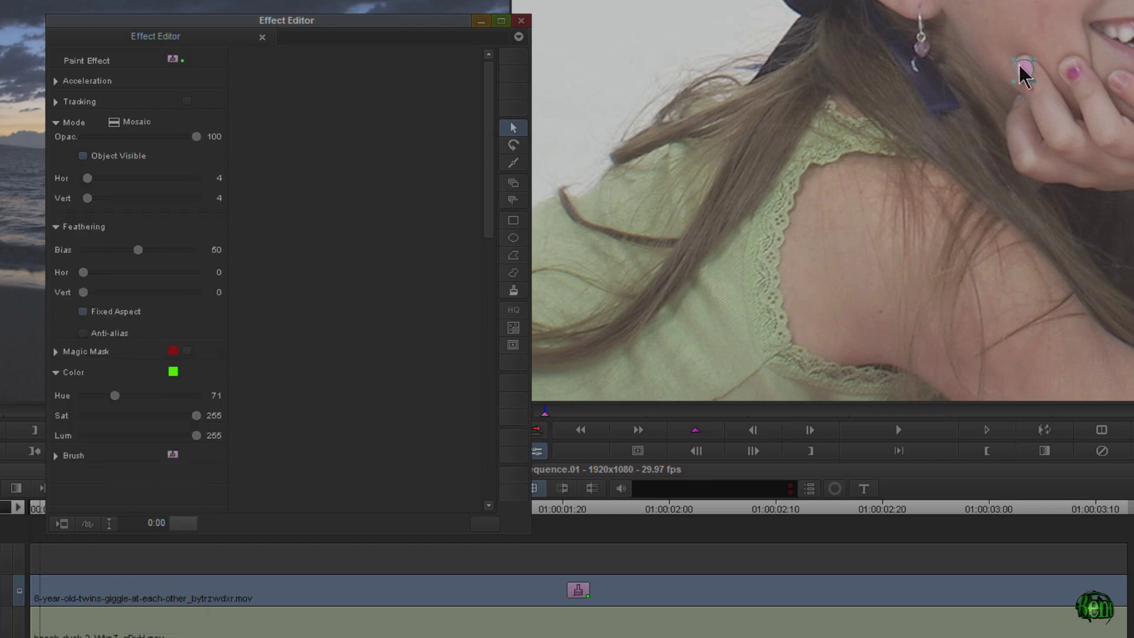
left_click(118, 123)
left_click(137, 141)
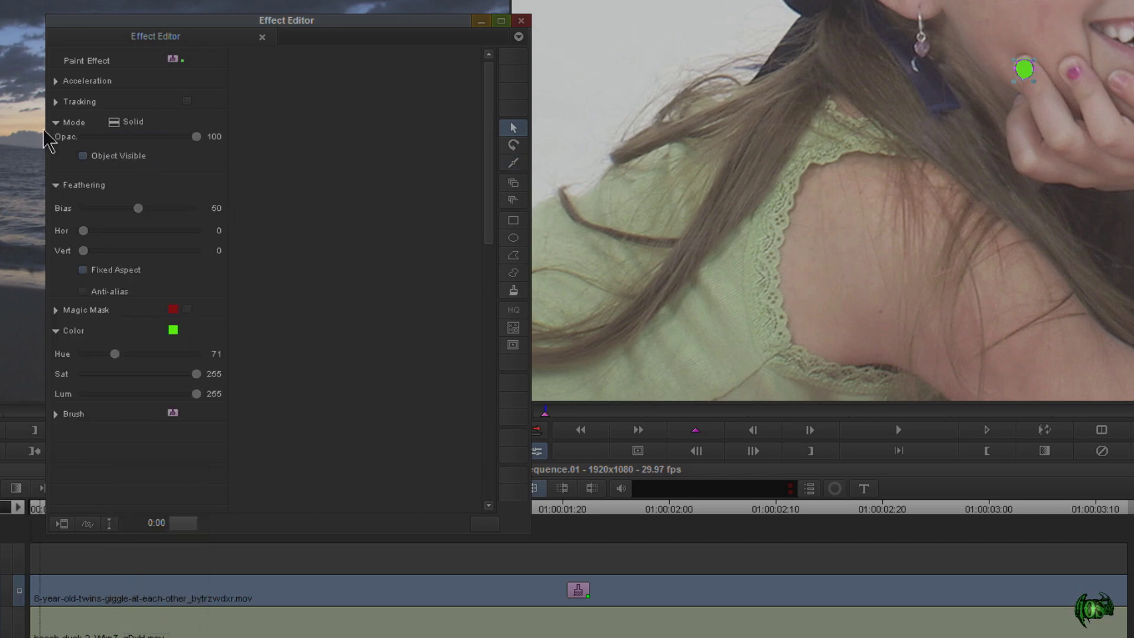
Step: Set the nail shape's opacity to 71 and its horizontal and vertical feathering to 2
left_click_drag(197, 137, 169, 143)
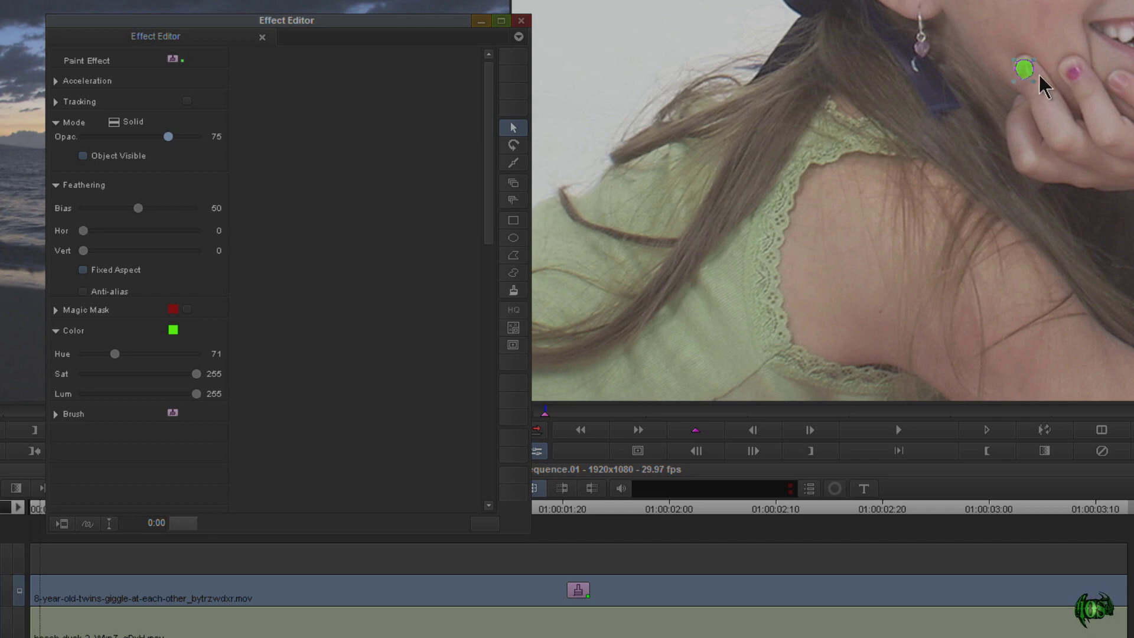
left_click_drag(168, 137, 164, 137)
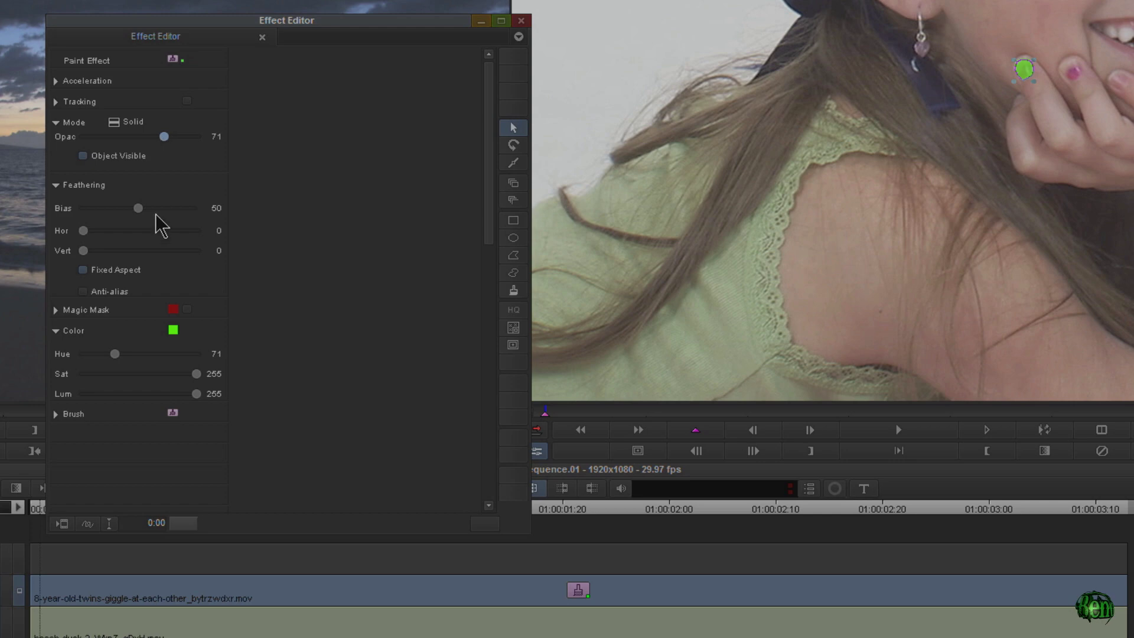
mouse_move(82, 231)
left_mouse_down()
mouse_move(96, 231)
mouse_move(83, 231)
left_mouse_up()
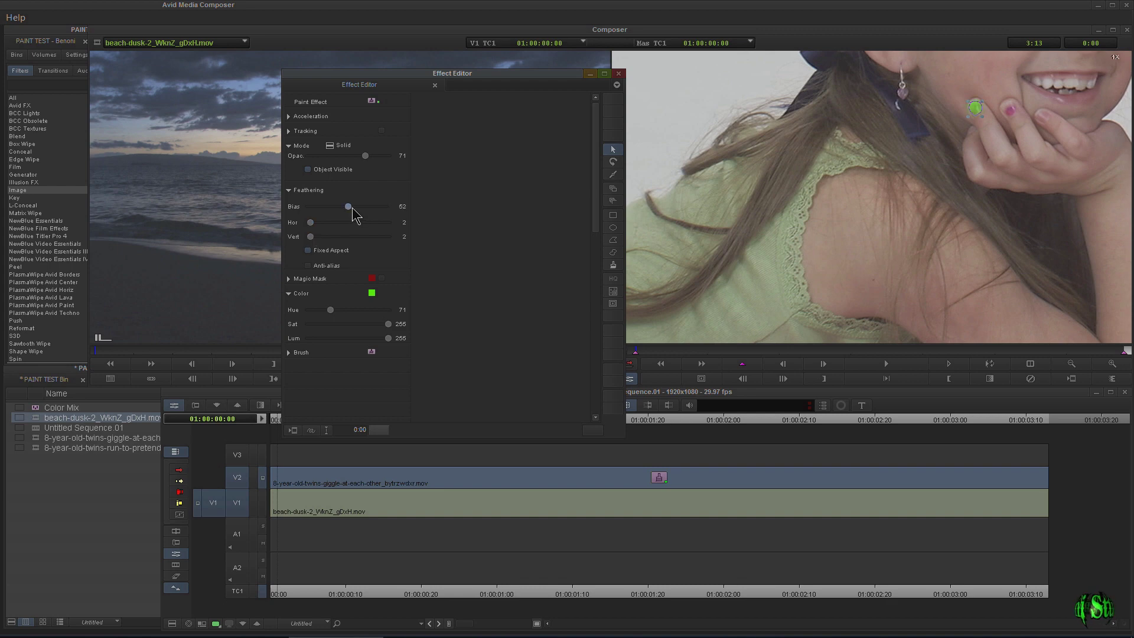
Step: Set the nail shape's feathering bias to 74, judging the soft edge up close
left_click_drag(353, 208, 356, 208)
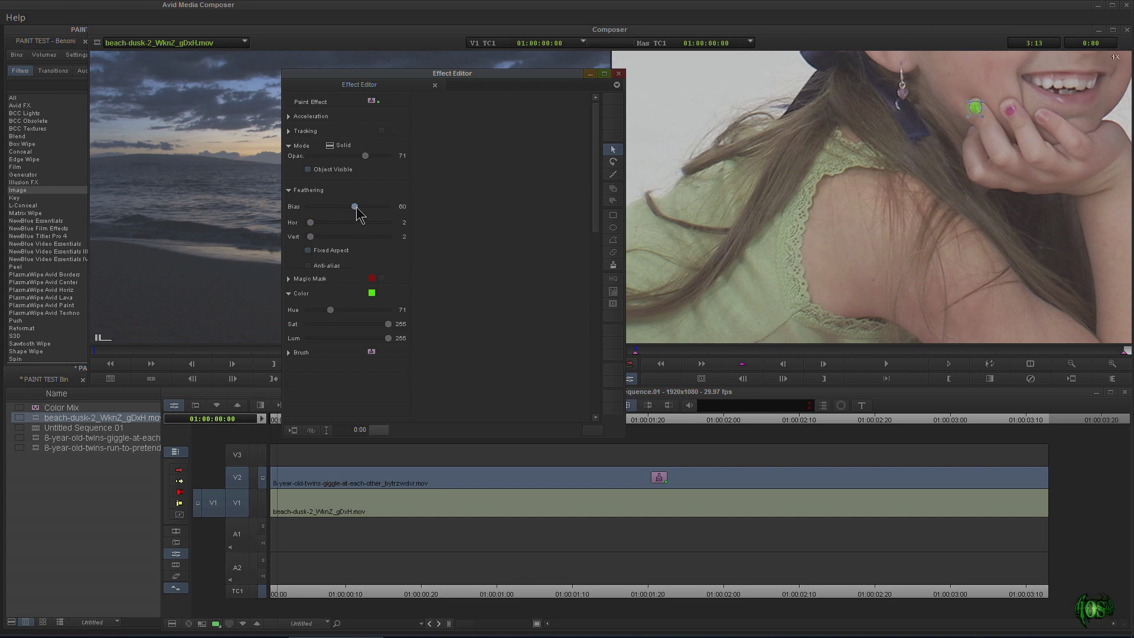
left_click(986, 111, "ctrl+shift")
left_click(986, 111, "ctrl+shift")
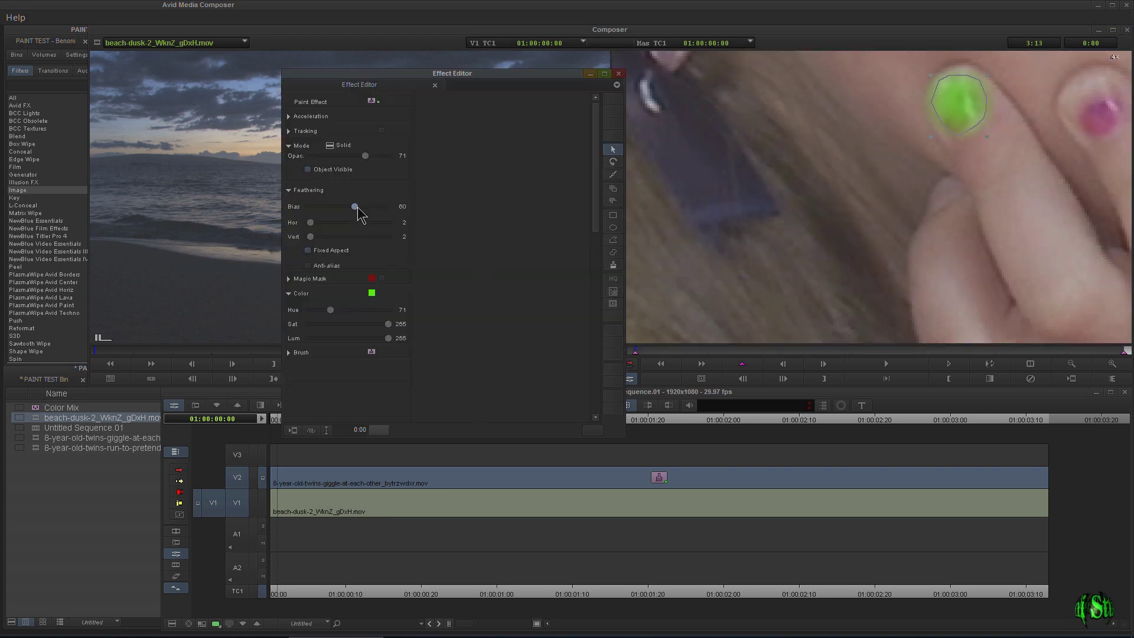
left_click_drag(354, 207, 360, 207)
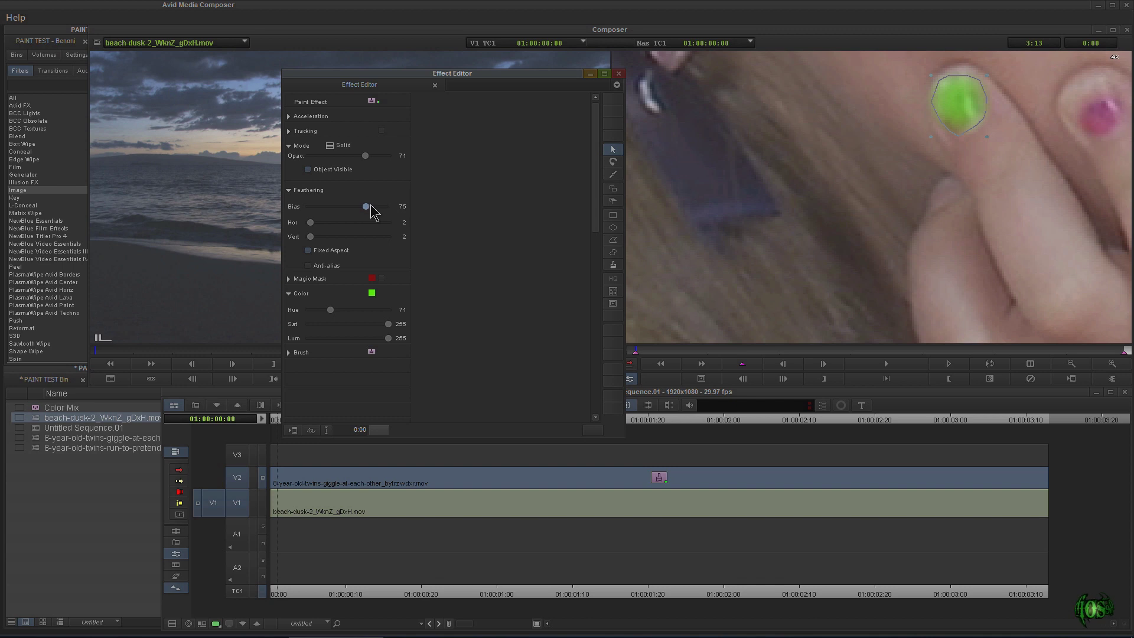
left_click_drag(368, 206, 364, 206)
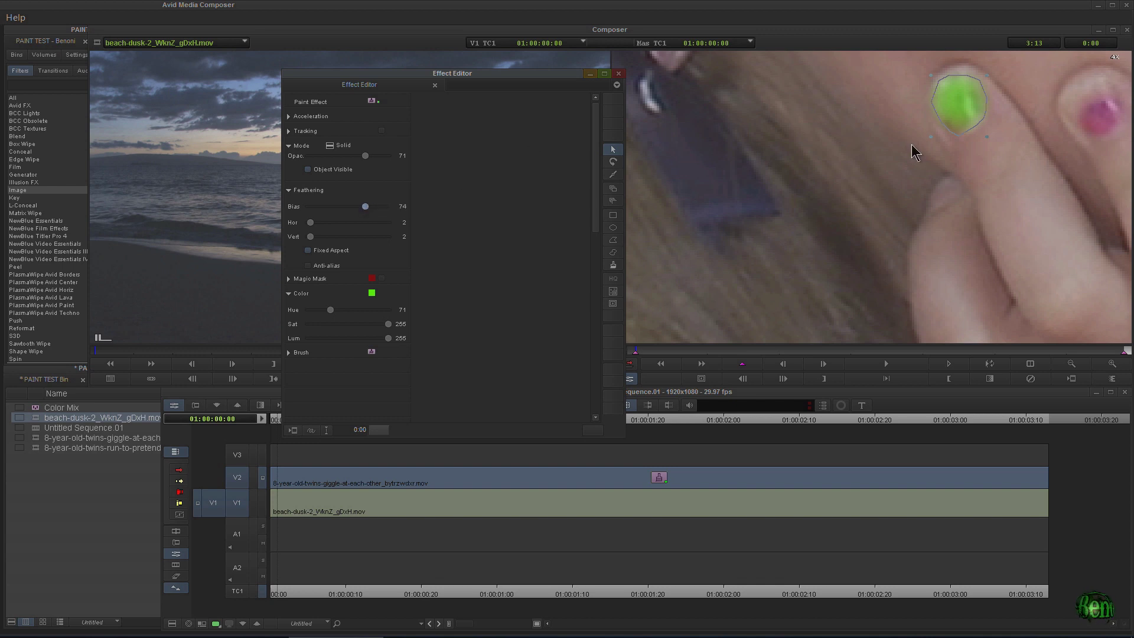
Step: Adjust the control point on the lower edge of the nail shape's outline with the Reshape tool, and reselect the whole shape
left_click(969, 113)
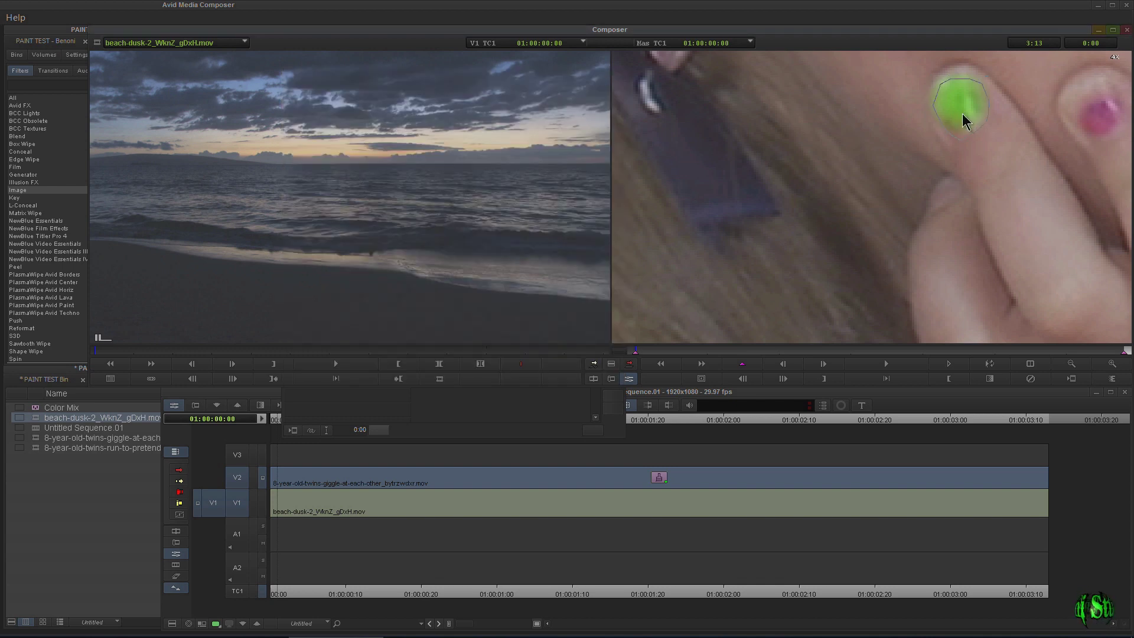
left_click(481, 414)
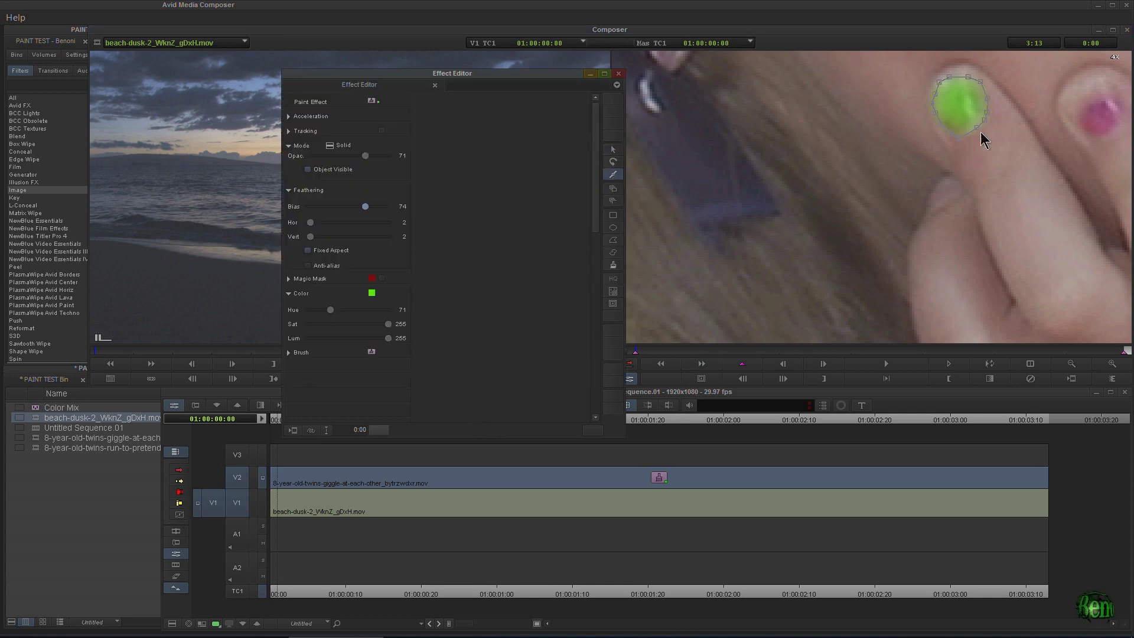
left_click(955, 134)
left_click(955, 134)
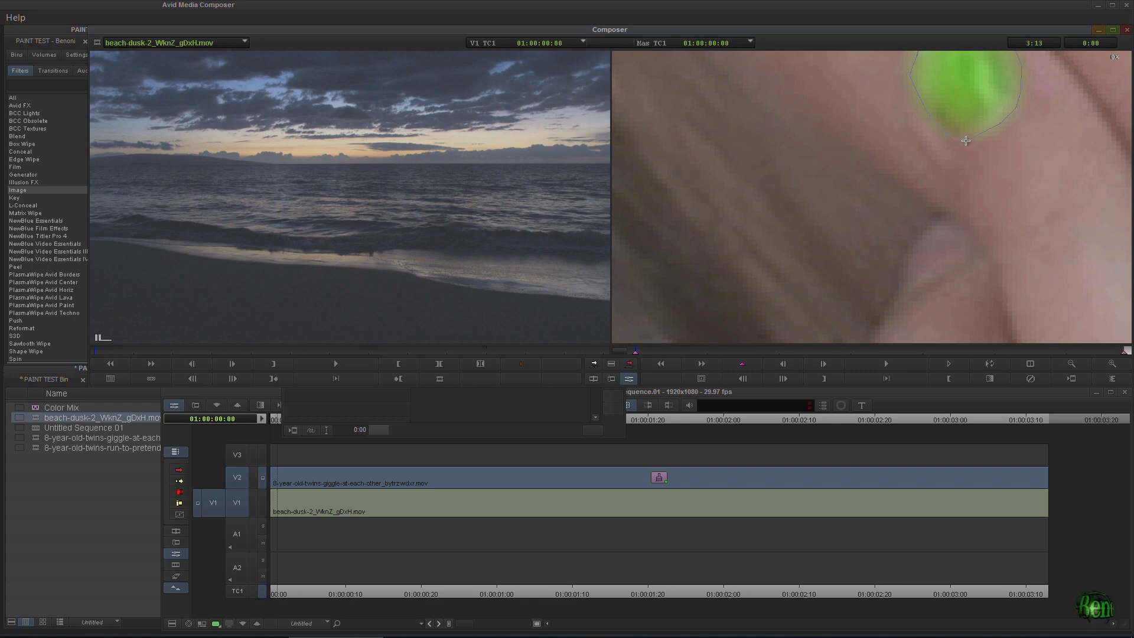
left_click(533, 399)
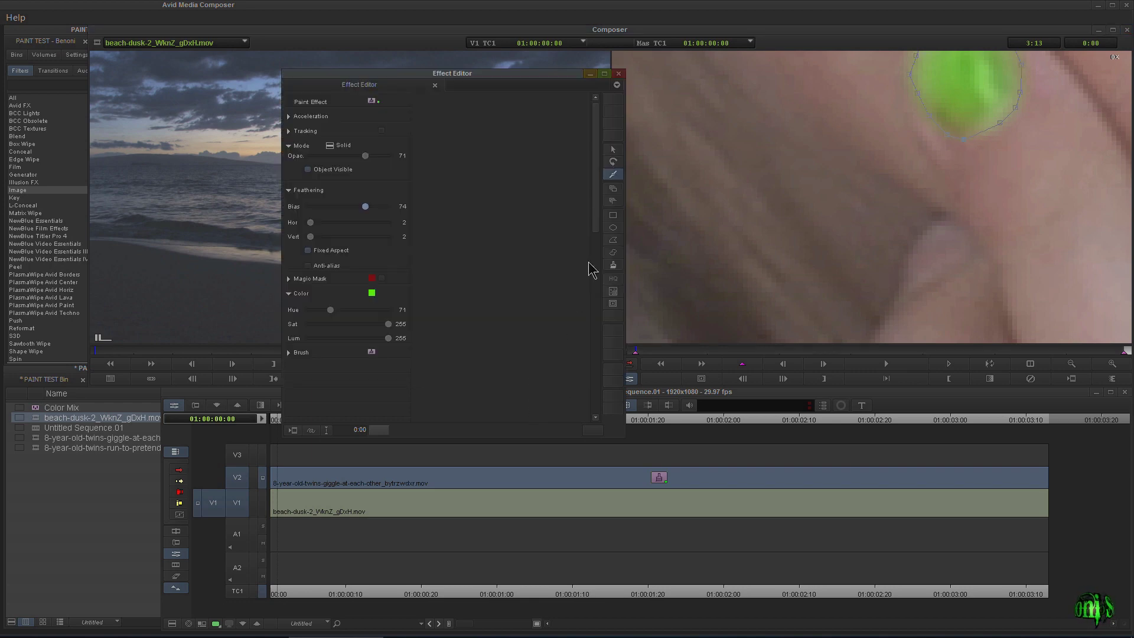
left_click(964, 133)
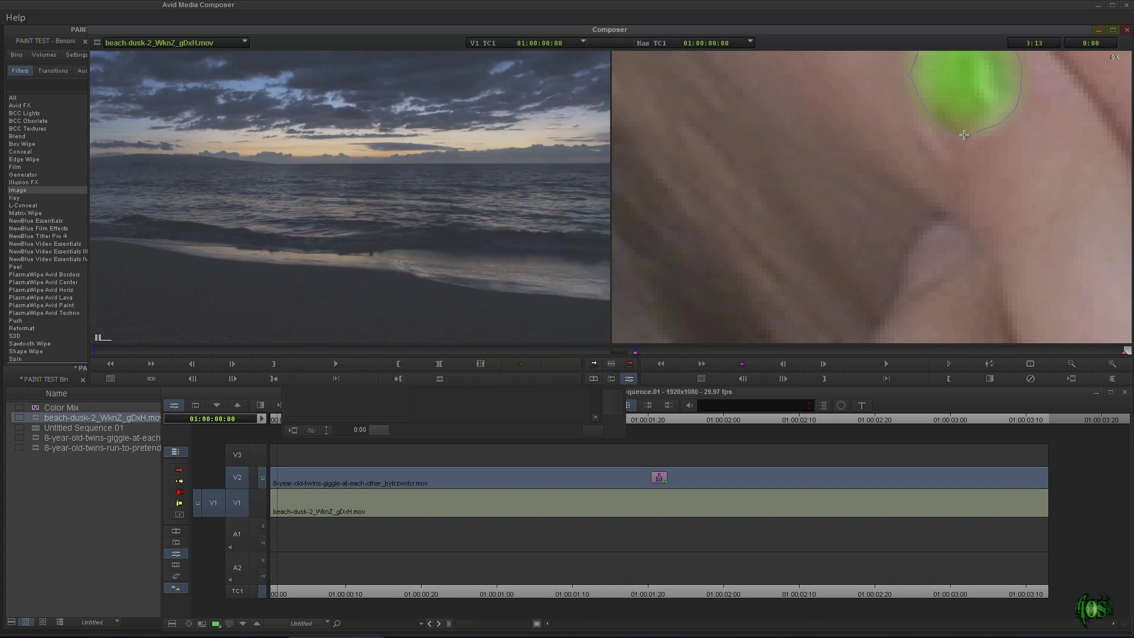
left_click(537, 406)
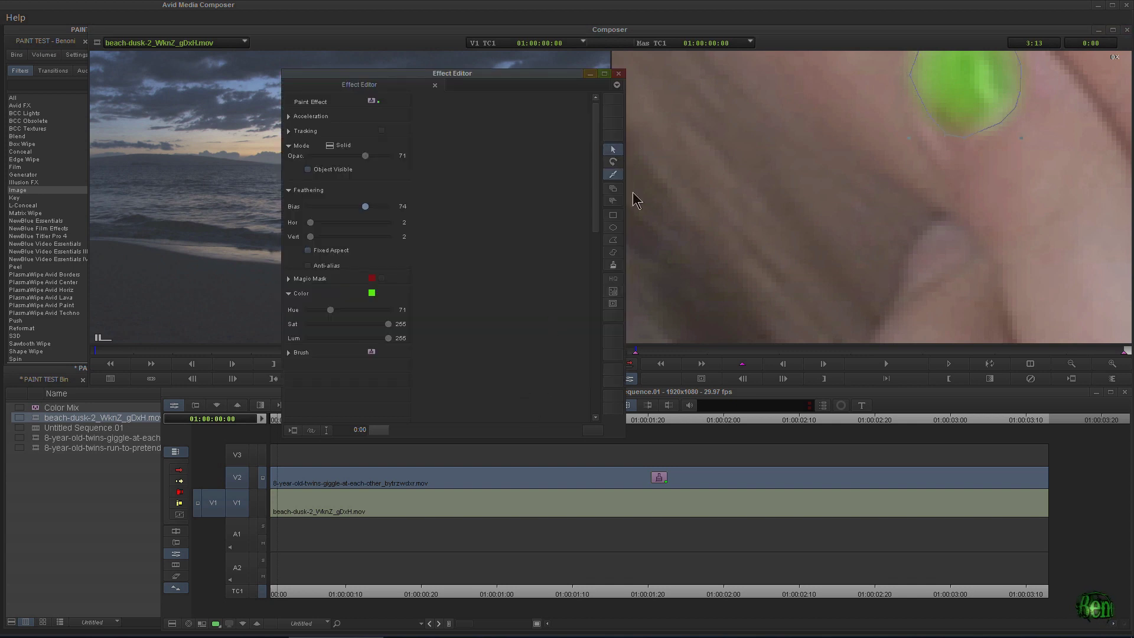
left_click(977, 94)
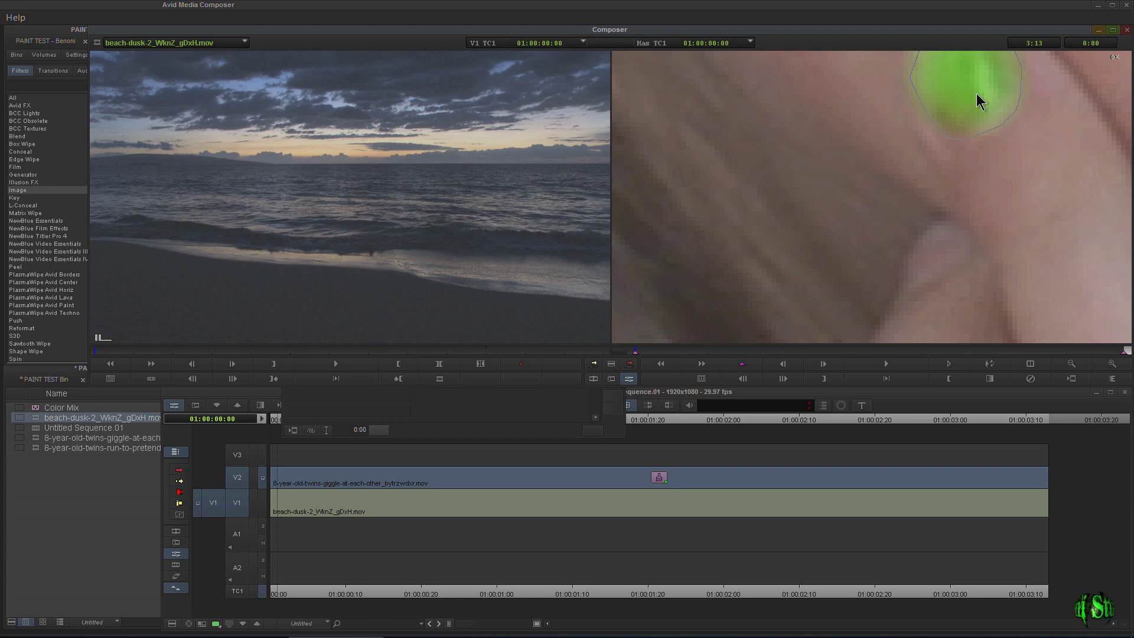
left_click(1071, 364)
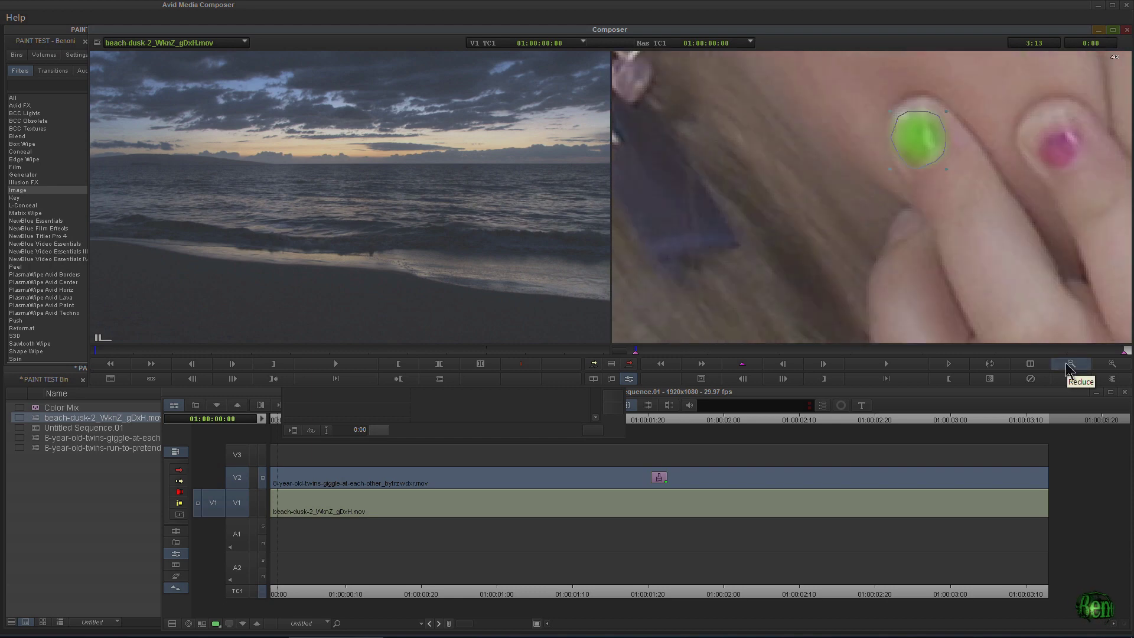
Step: Draw a green polygon shape over the second fingernail of the girl's hand with the Poly tool
left_click(1069, 364)
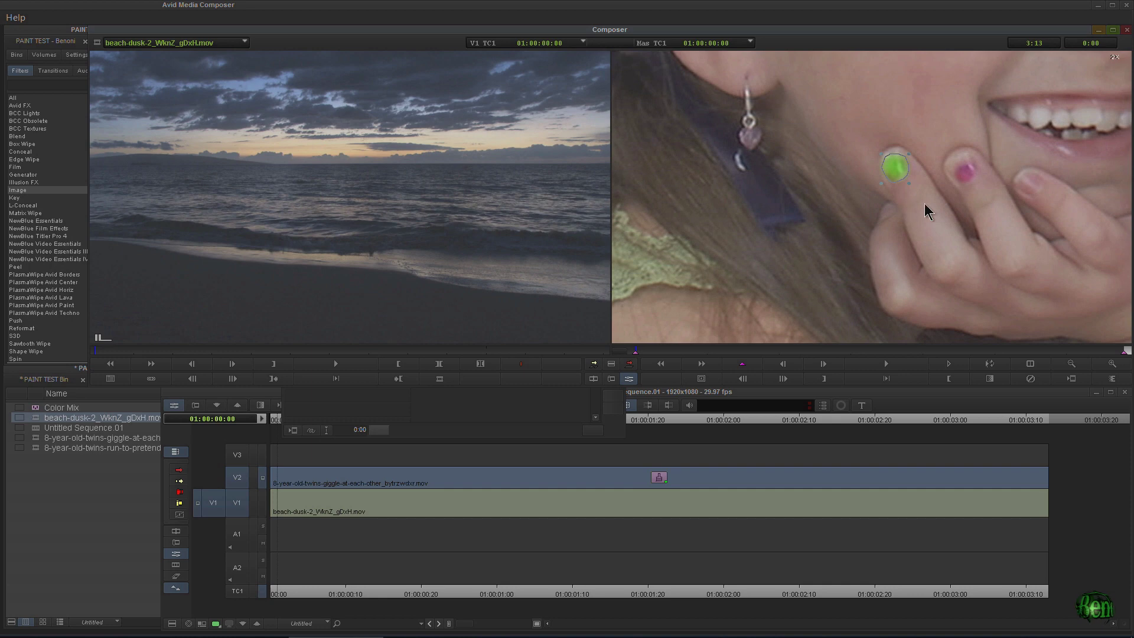
left_click(950, 193)
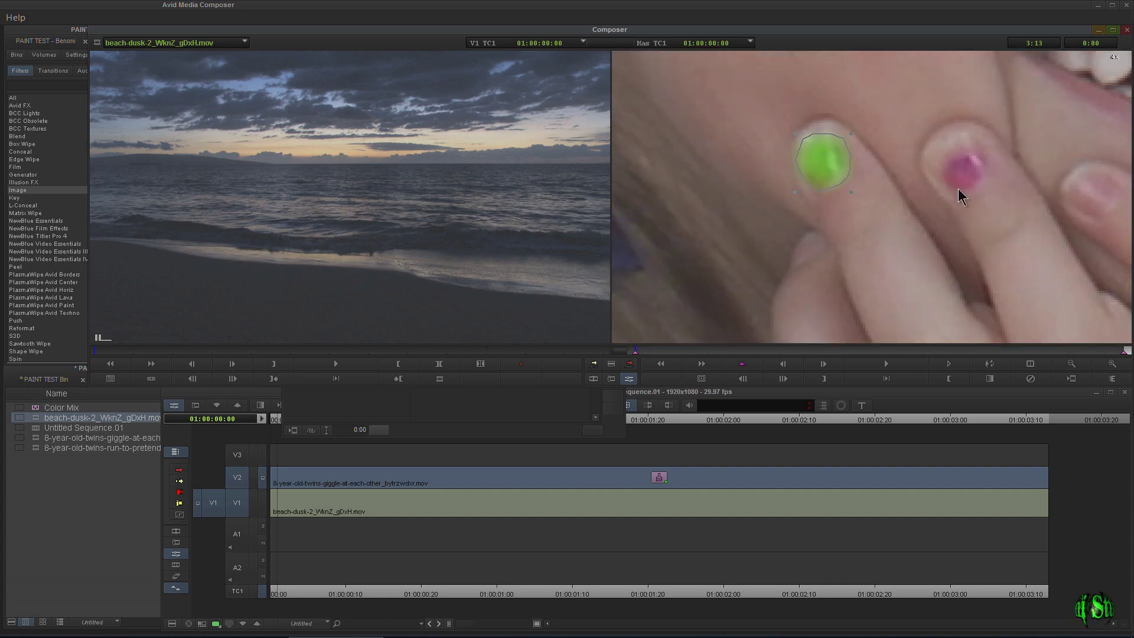
left_click_drag(867, 234, 809, 236)
left_click(487, 405)
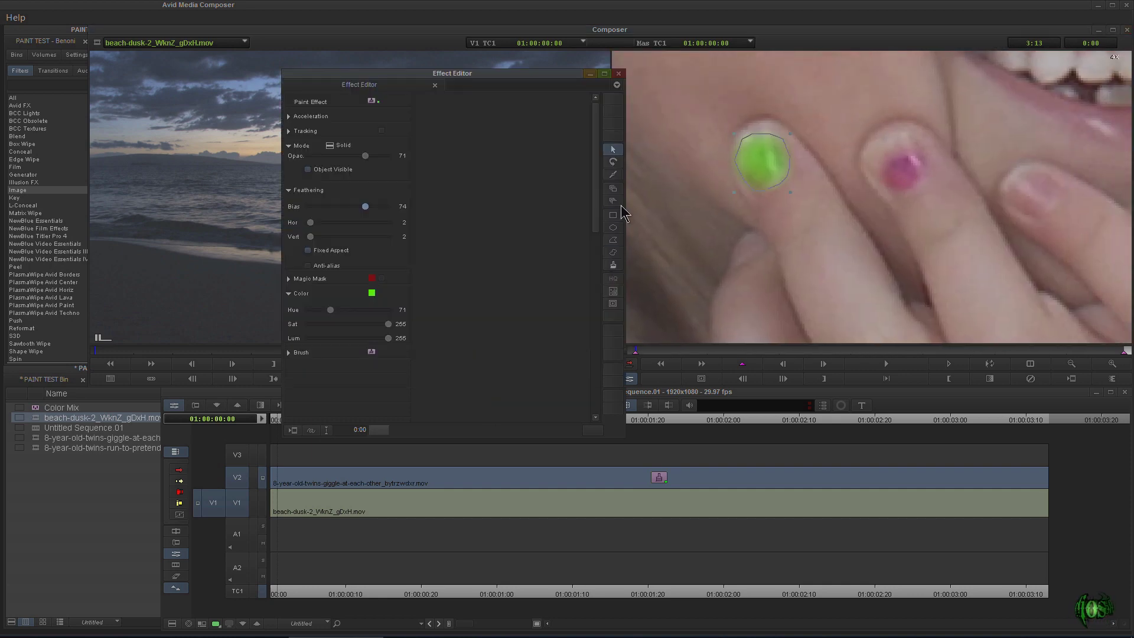
left_click(613, 242)
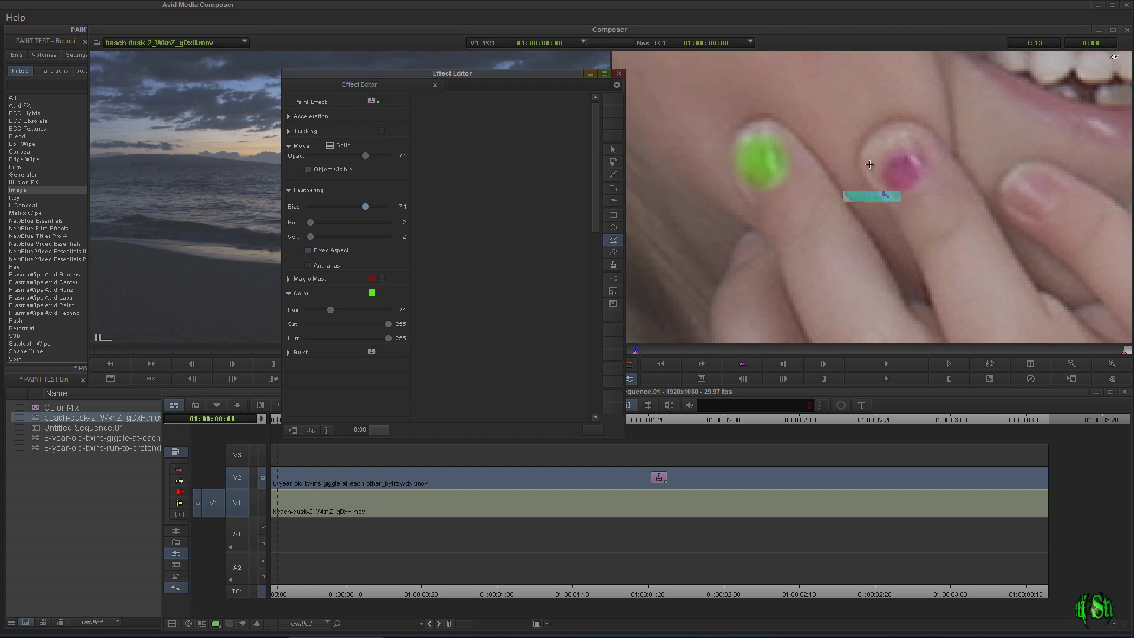
left_click(869, 165)
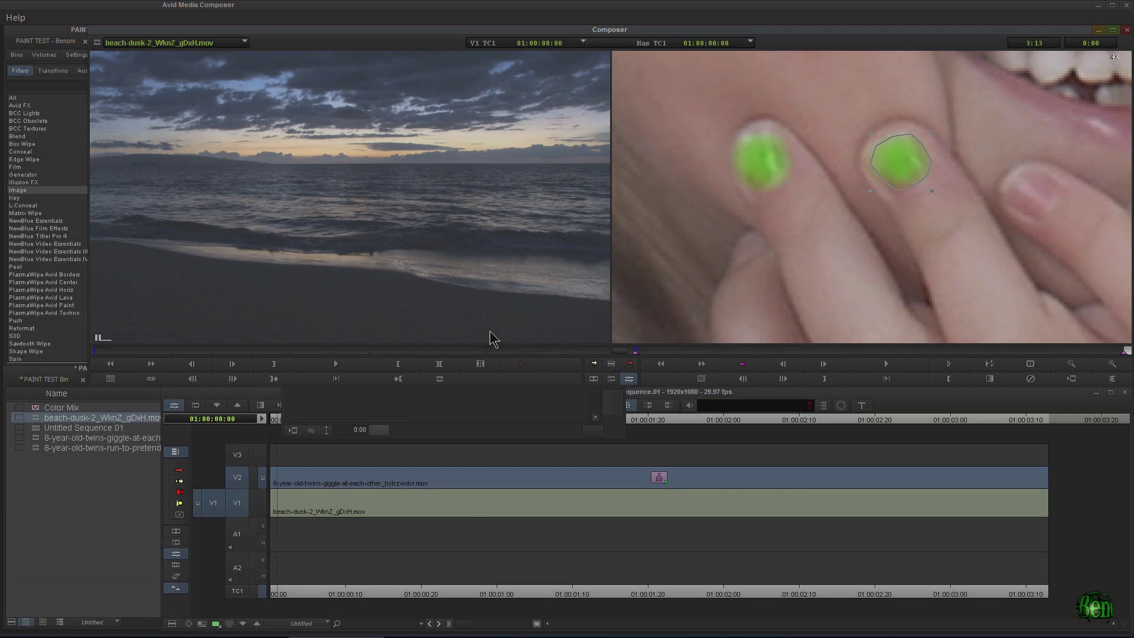
Step: Adjust the control points on the lower edge of the second nail's shape with the Reshape tool, and reselect the whole shape
left_click(492, 392)
left_click(616, 174)
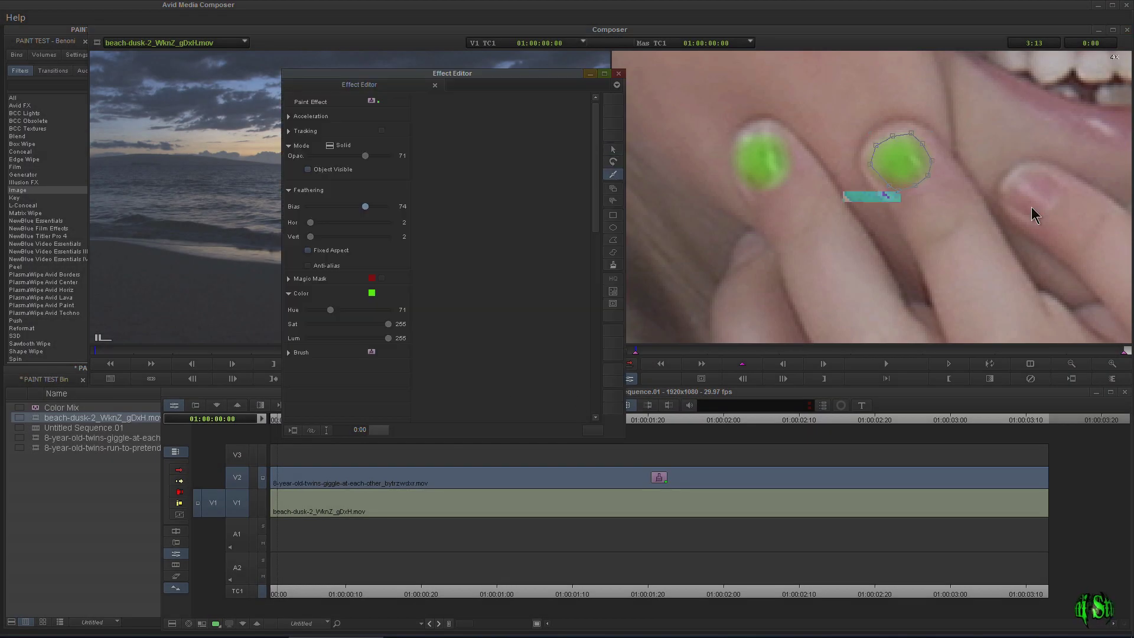
left_click(897, 190)
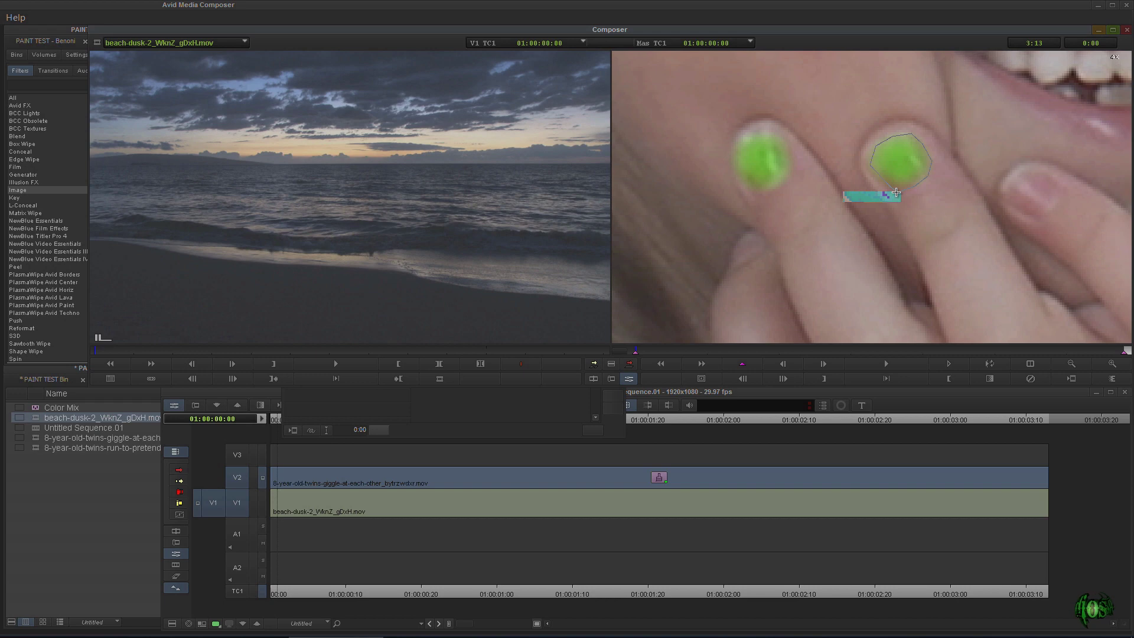
left_click_drag(887, 185, 916, 187)
left_click(916, 192)
left_click(529, 395)
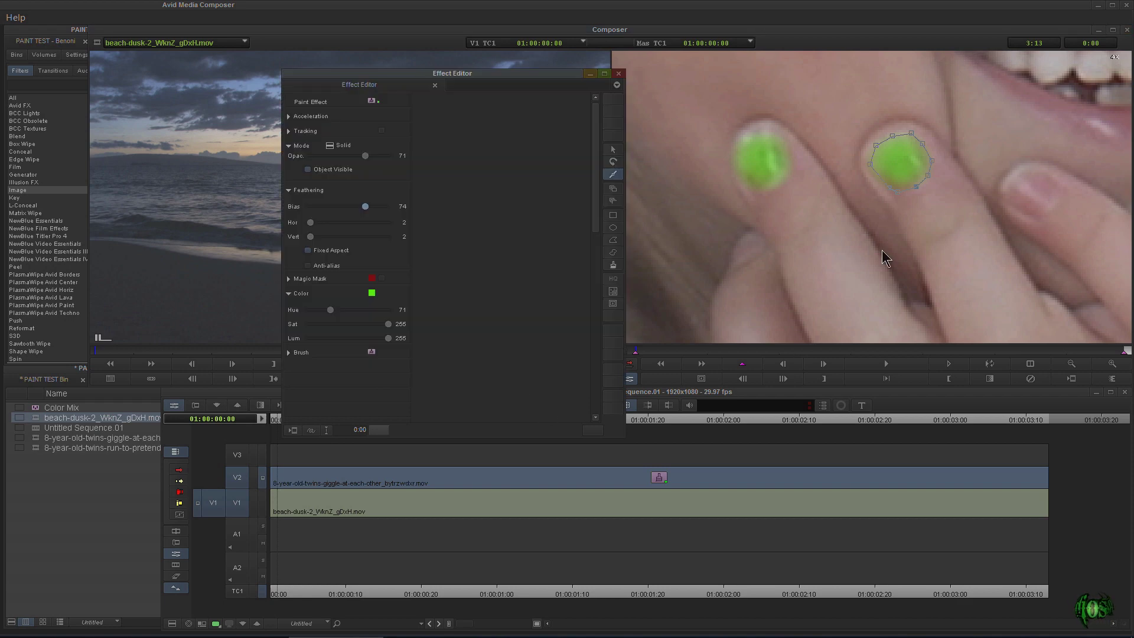
left_click(612, 151)
left_click(906, 166)
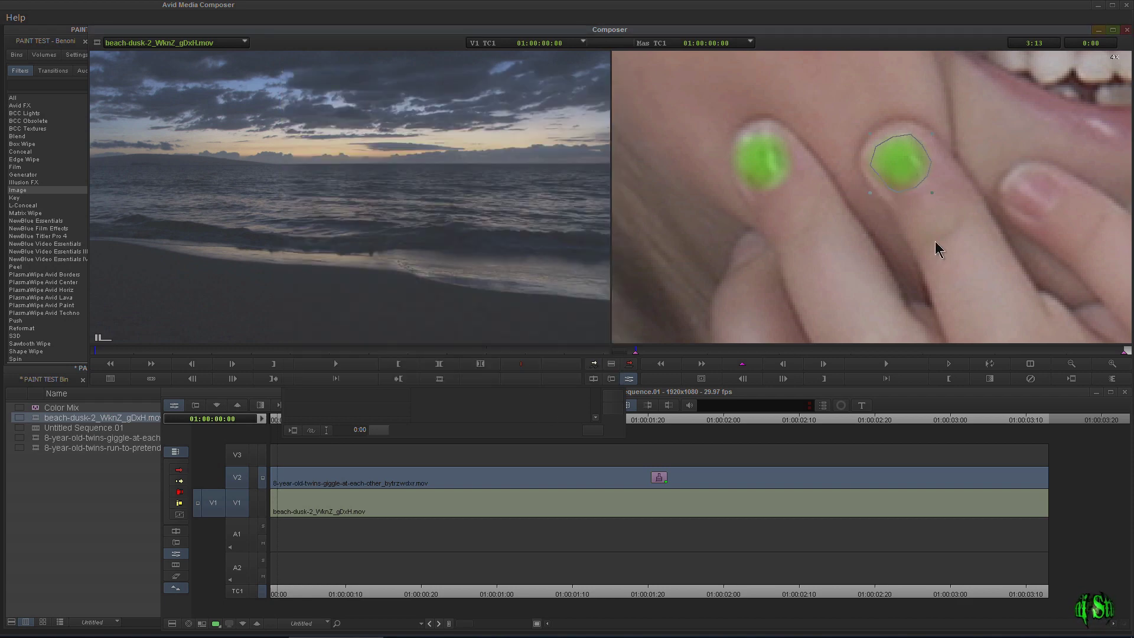
Step: Draw a green polygon shape over the third fingernail
left_click(1046, 190)
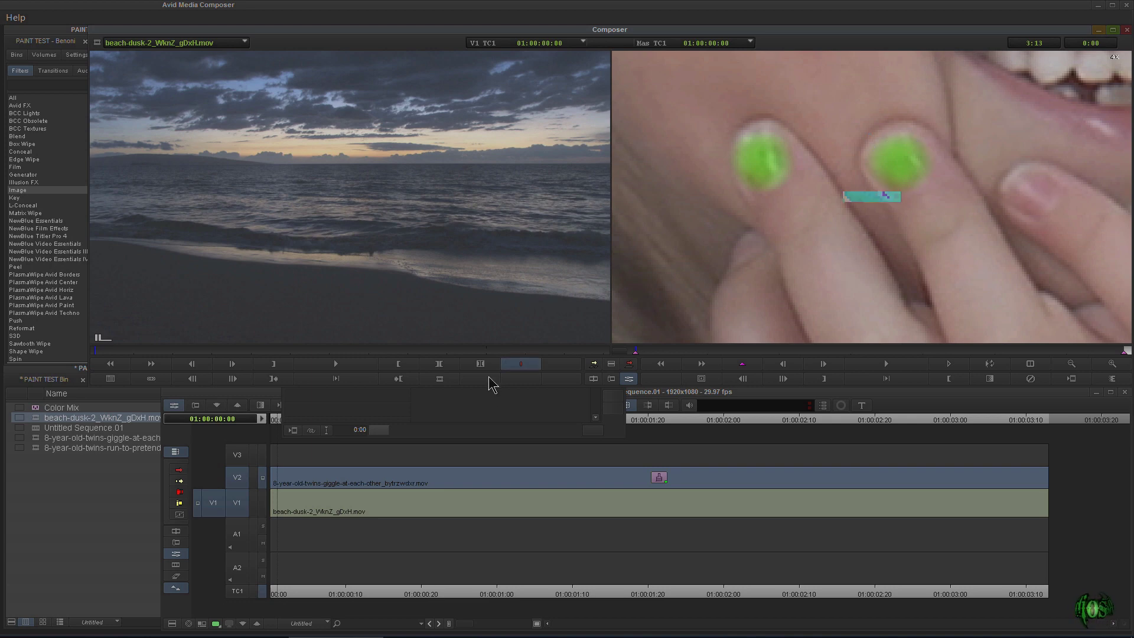
left_click(629, 378)
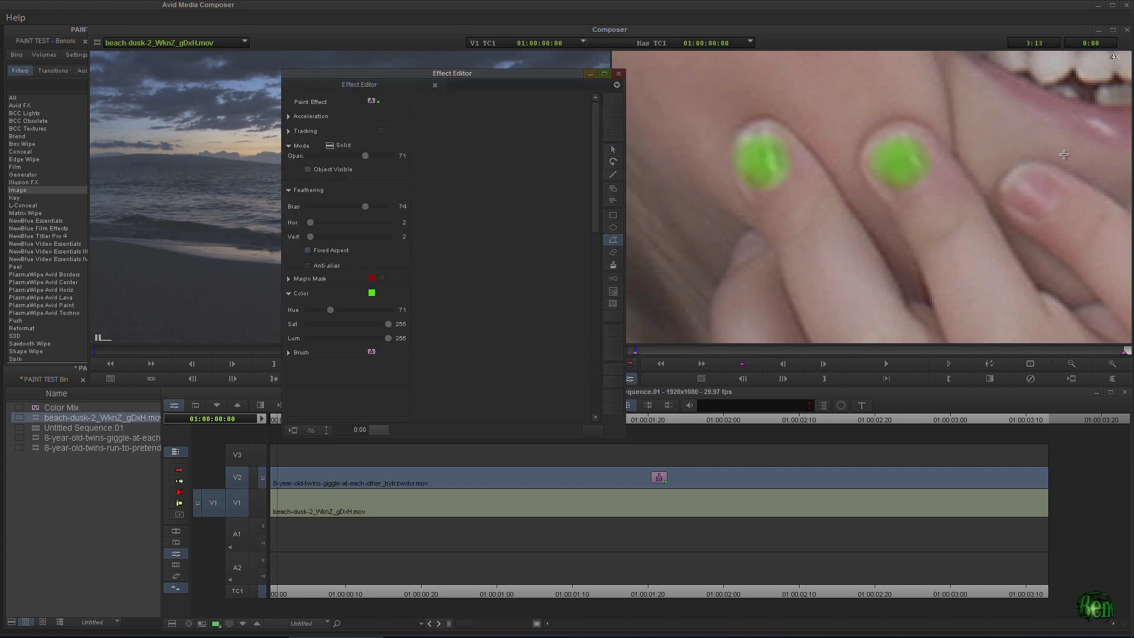
left_click(1011, 203)
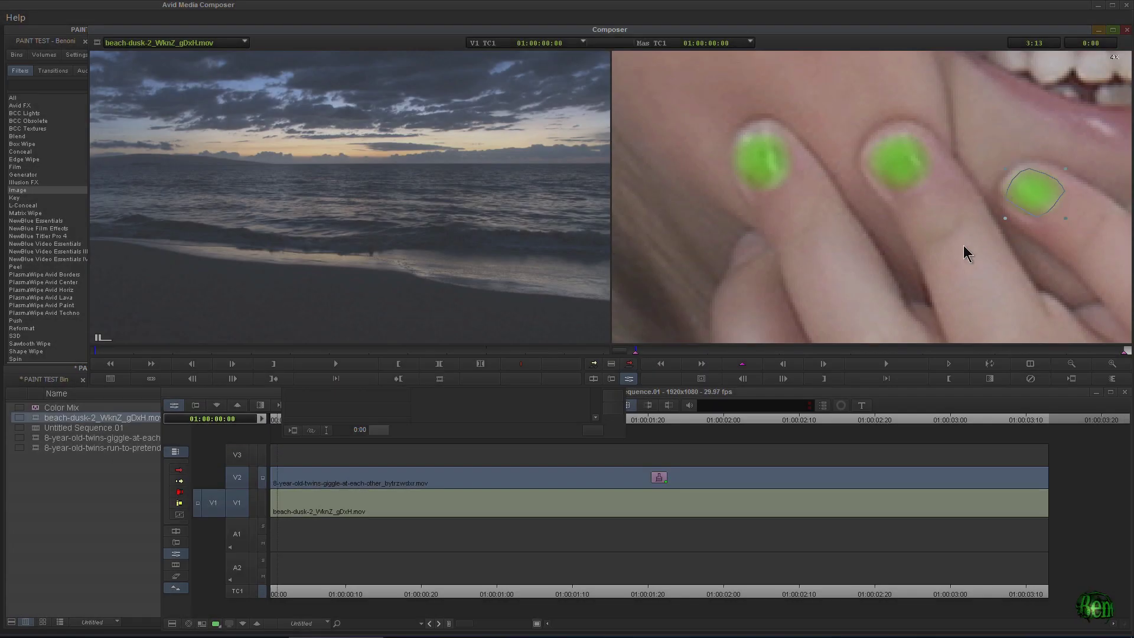
Step: Refine the outline points of the third nail's shape with the Reshape tool, and deselect the shape
left_click(462, 394)
left_click(612, 175)
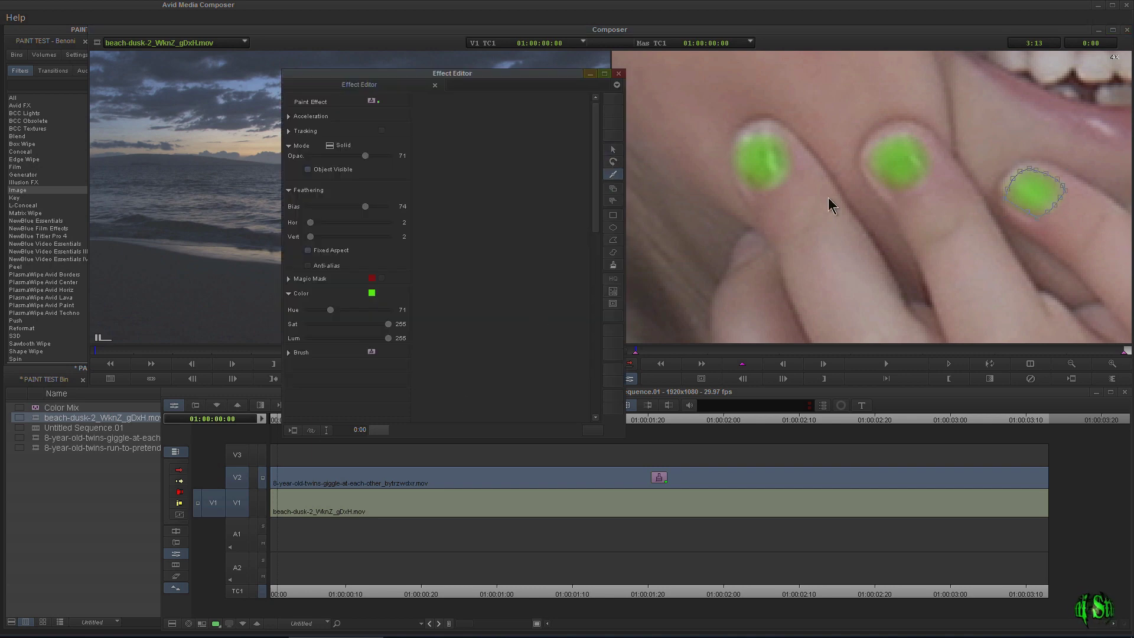
left_click(1044, 220, "ctrl")
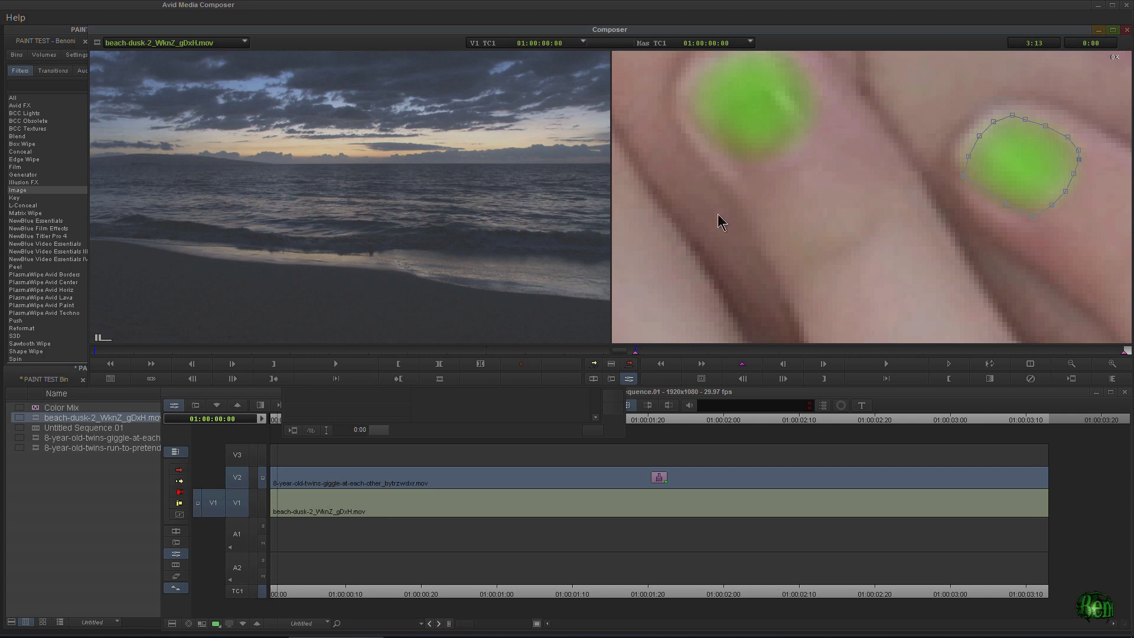
left_click(1072, 365)
left_click(1071, 364)
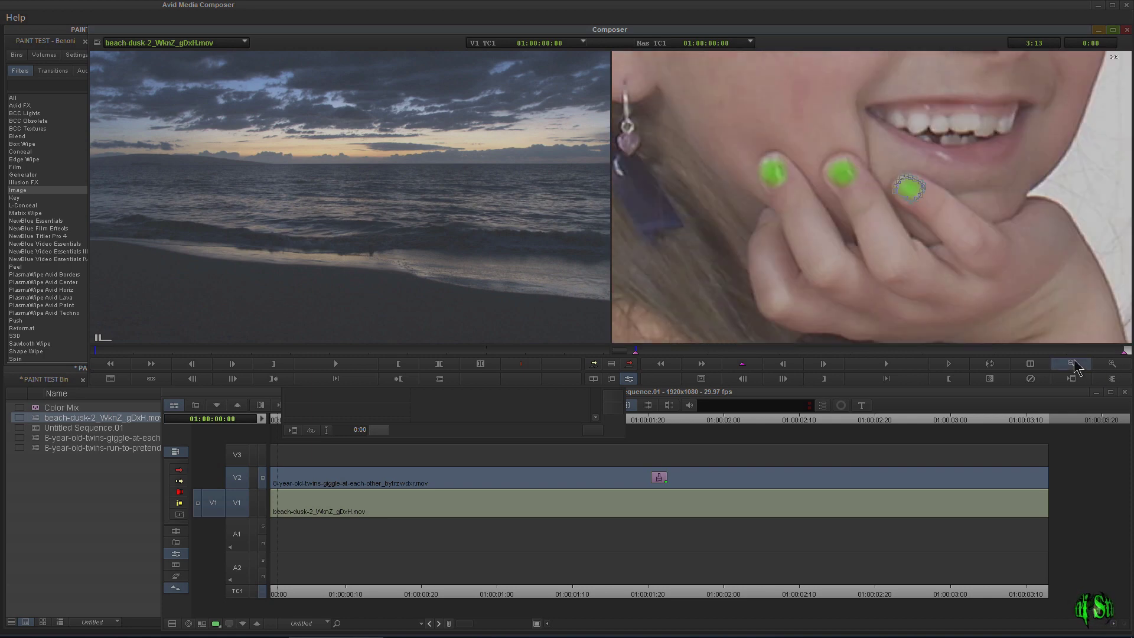
left_click(1072, 364)
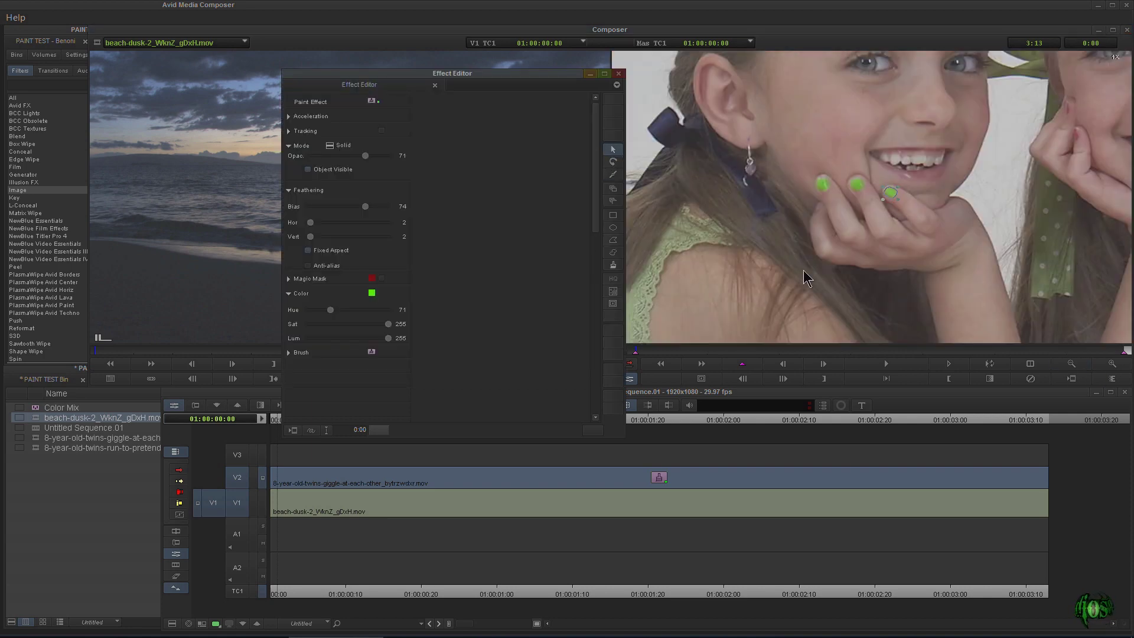
left_click(803, 271)
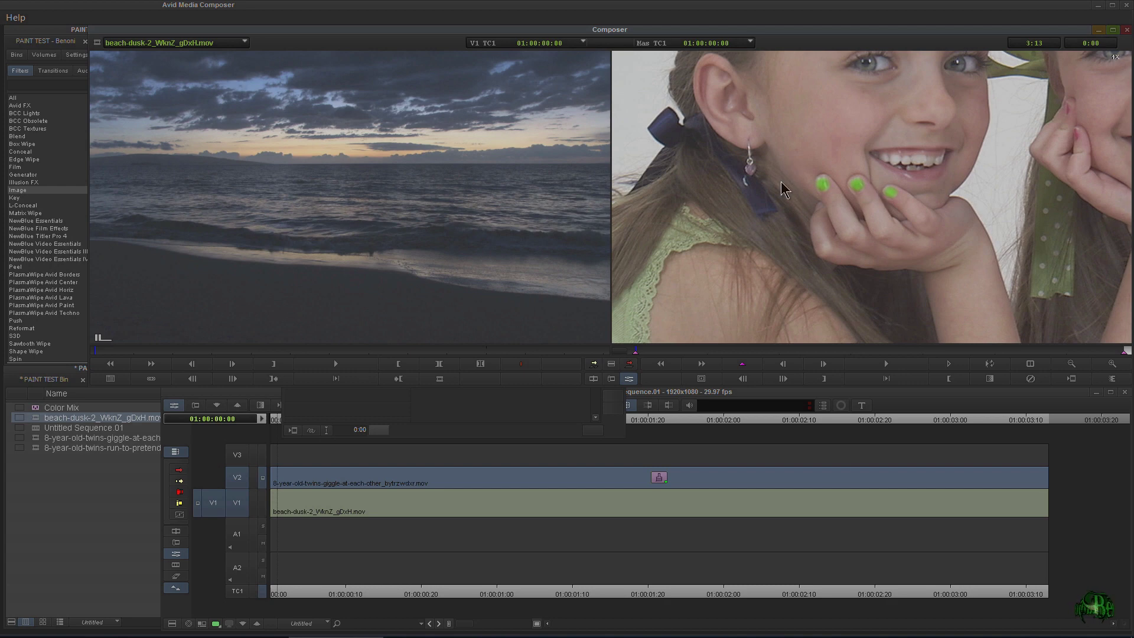
Step: Review the Paint Effect's Mode options and its Acceleration setting, collapsing the Mode and Feathering parameters
left_click(418, 414)
left_click(289, 146)
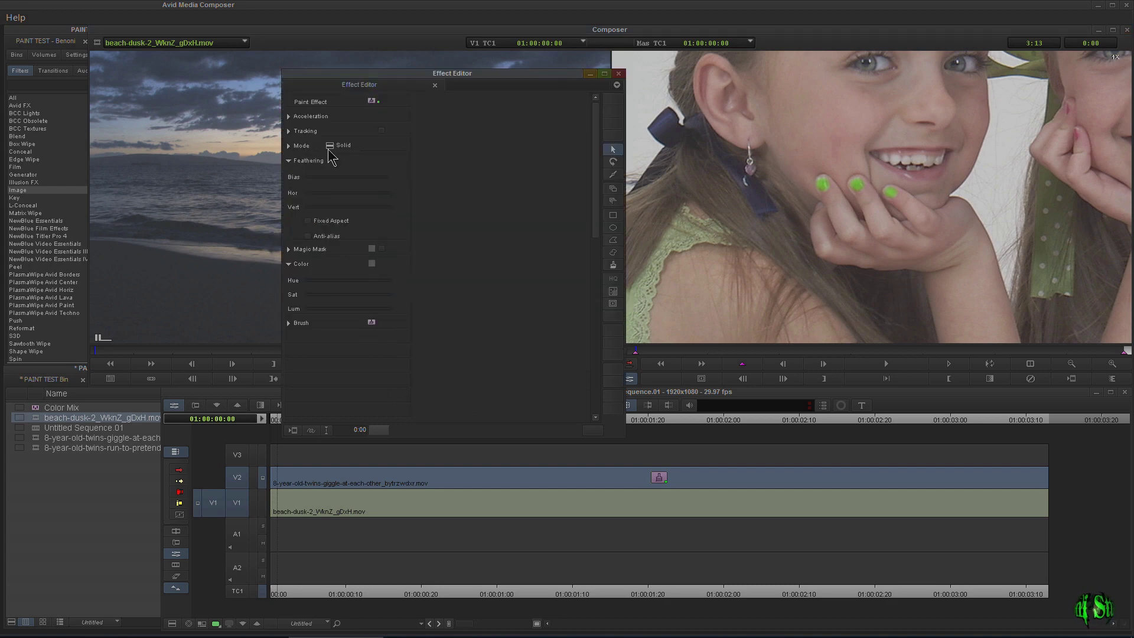
left_click(330, 147)
left_click(450, 158)
left_click(289, 160)
left_click(289, 115)
left_click_drag(334, 132, 299, 144)
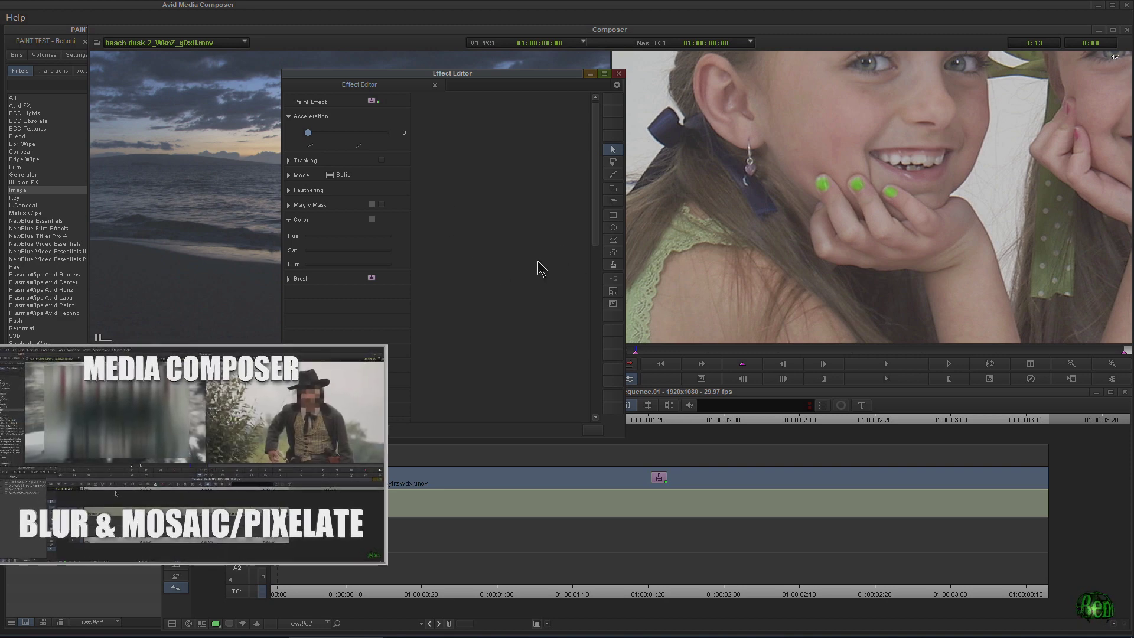
Step: Inspect the three green nails up close, at full frame and in full-screen playback, and bring back the Effect Editor
left_click(812, 205, "ctrl+shift")
left_click(811, 206, "ctrl+shift")
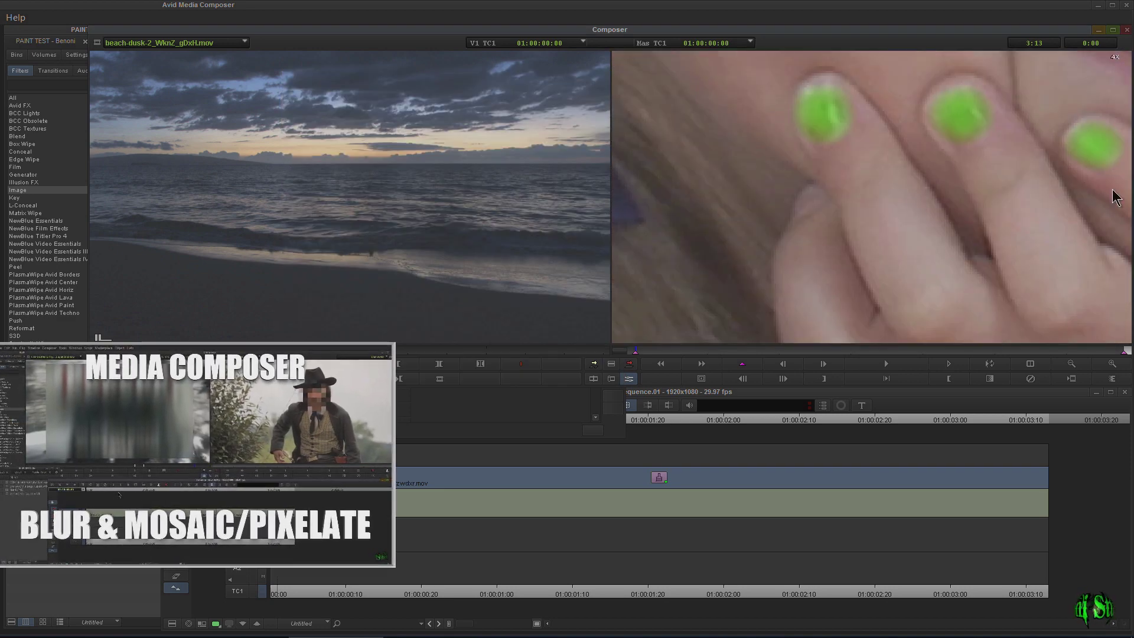
double_click(1077, 364)
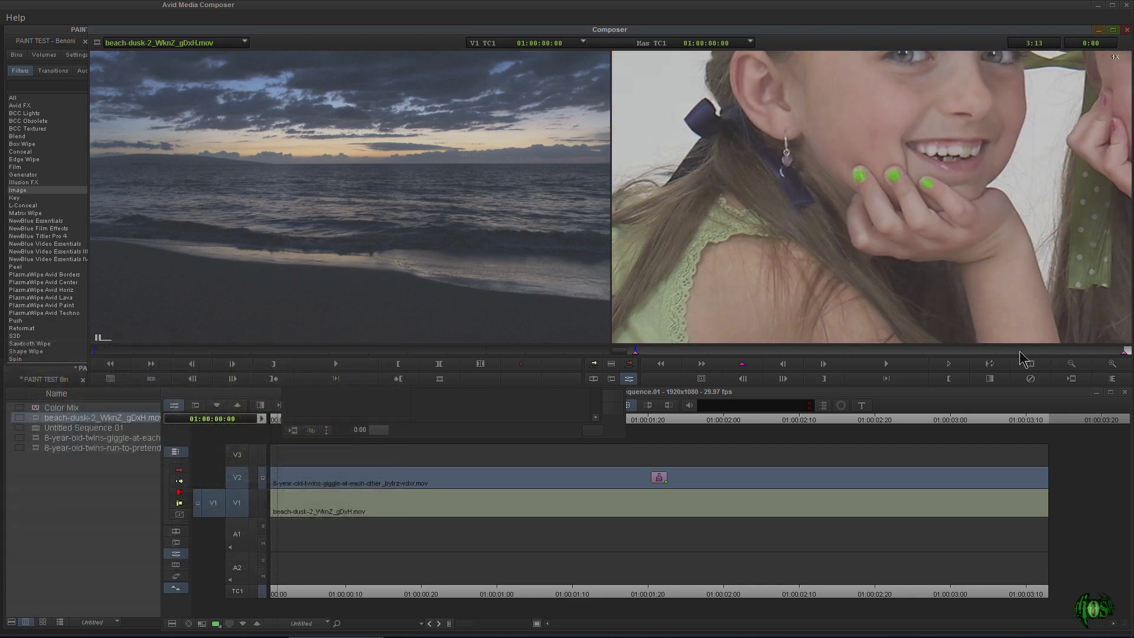
left_click(1071, 363)
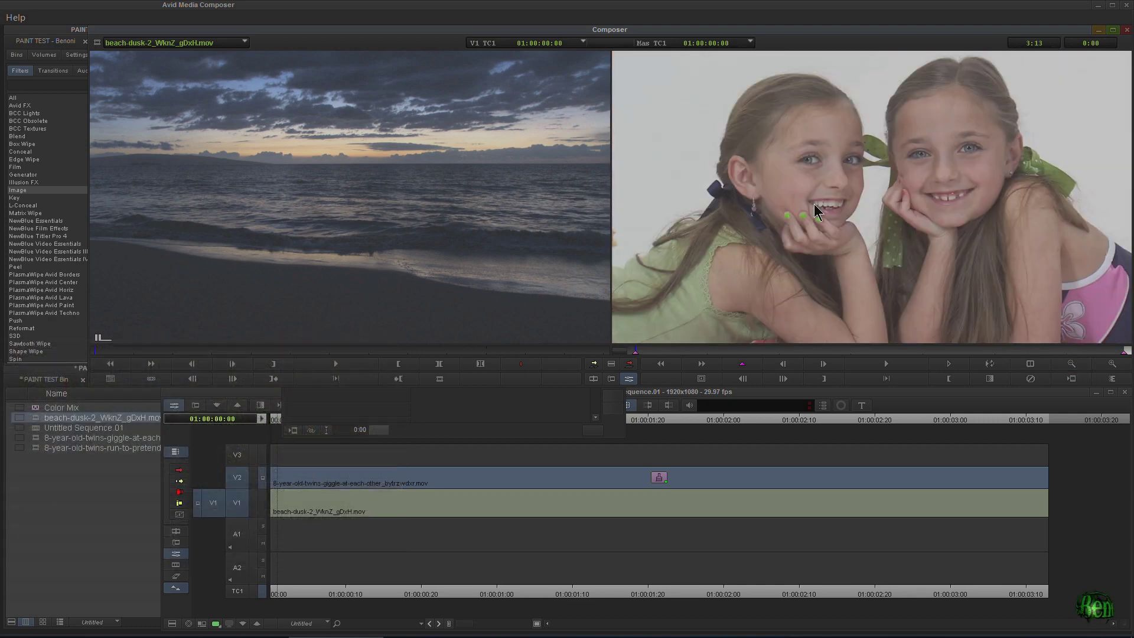
key("ctrl+shift+f")
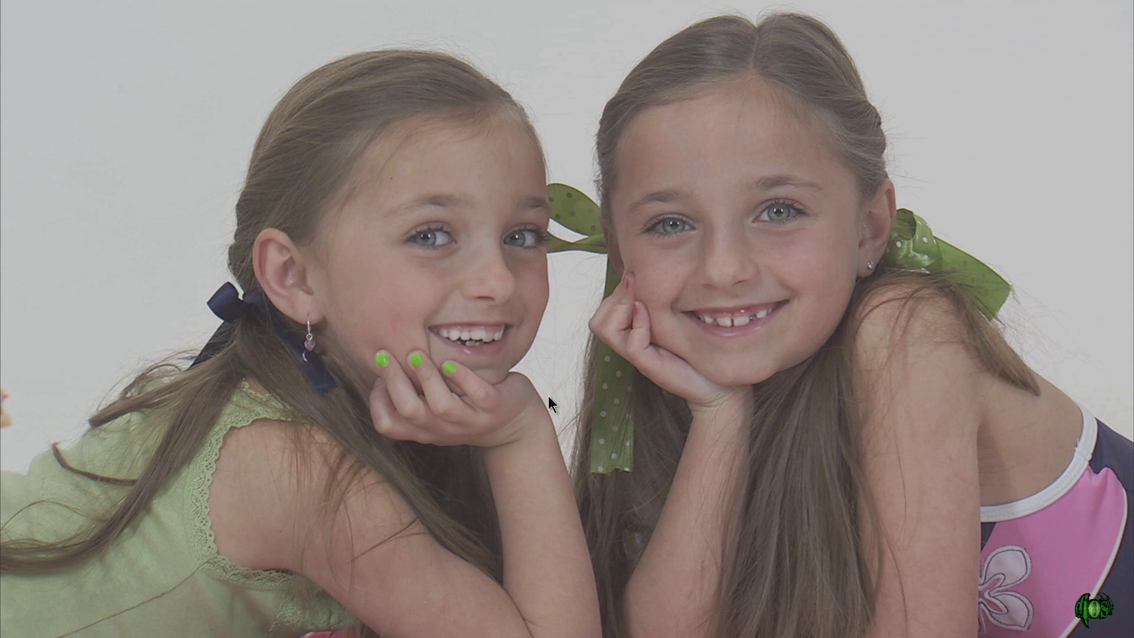
key("Escape")
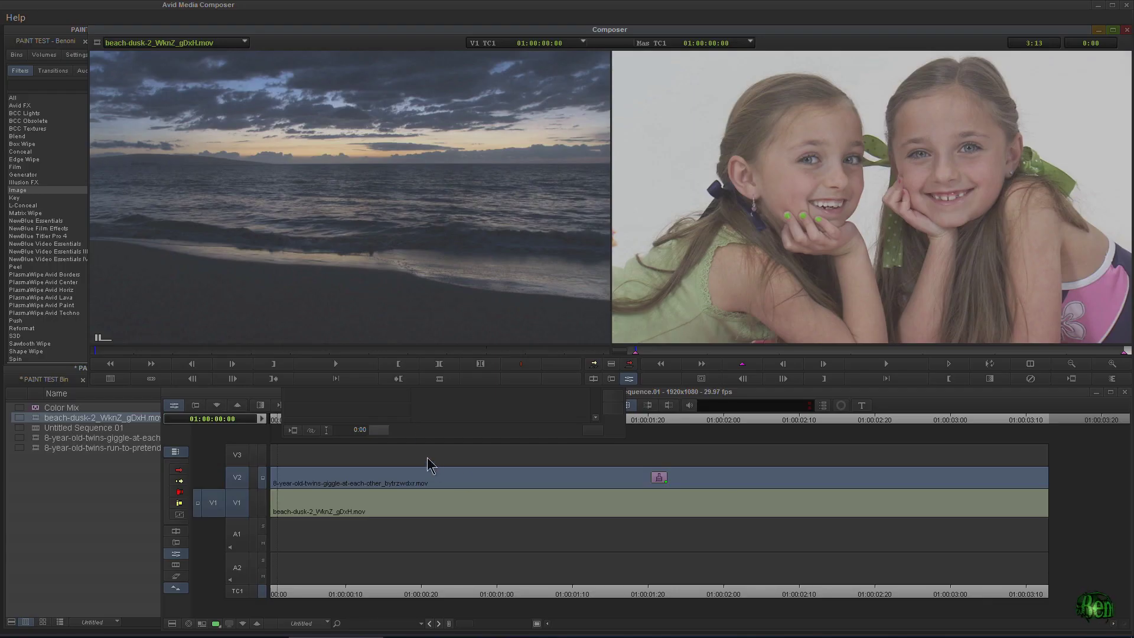
left_click(457, 408)
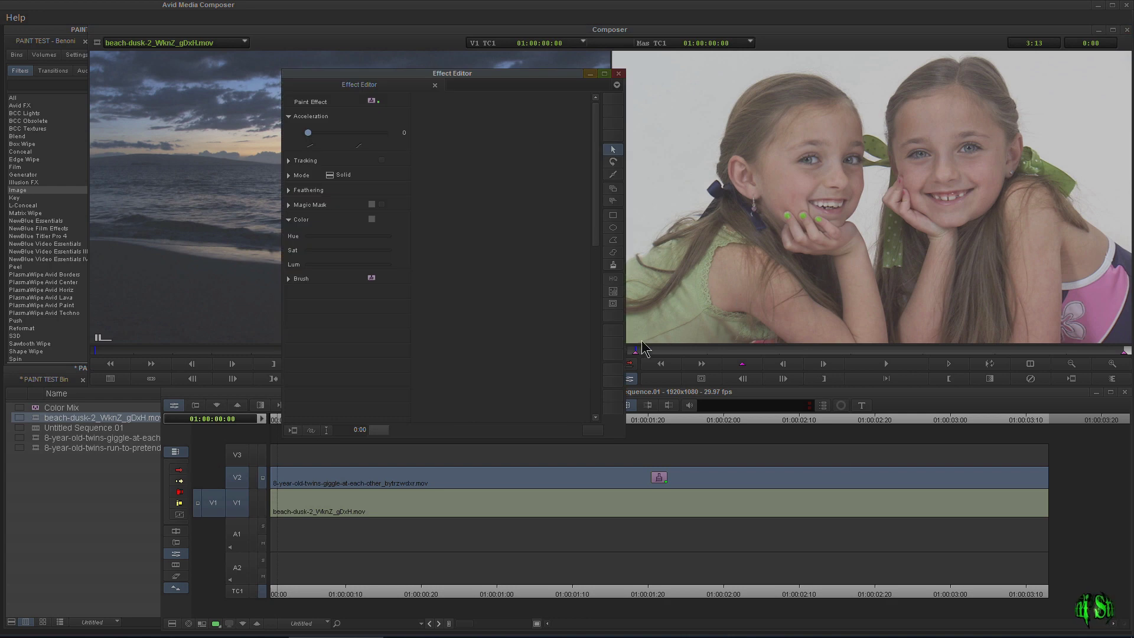
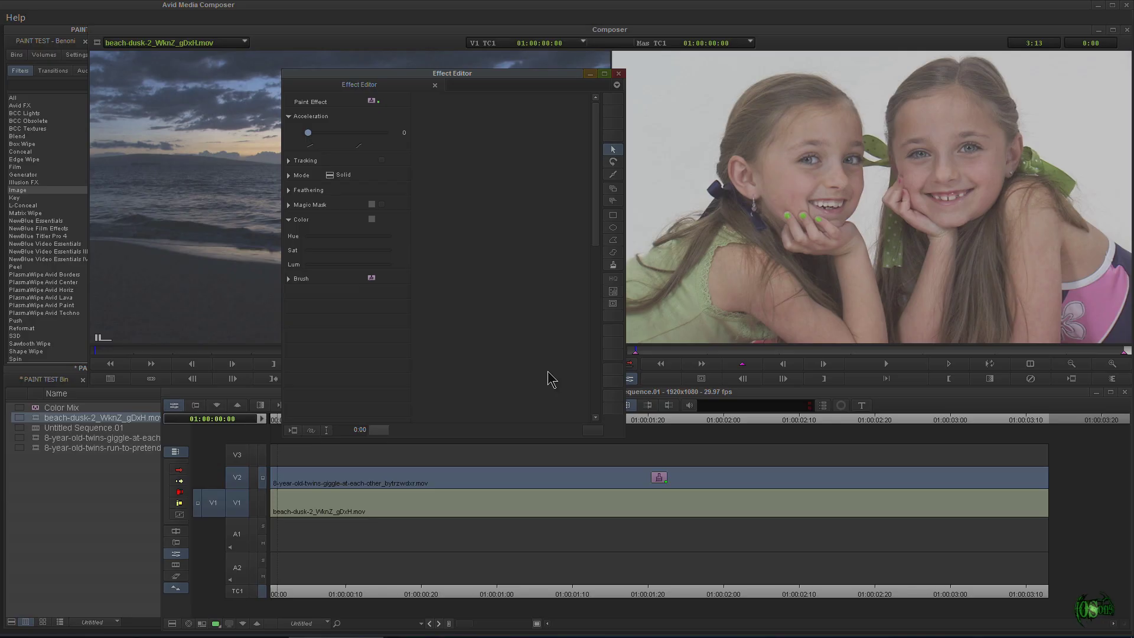
Step: Expand the Tracking parameters, open the Tracking Window, and move the Point A tracker onto the first fingernail
left_click(288, 161)
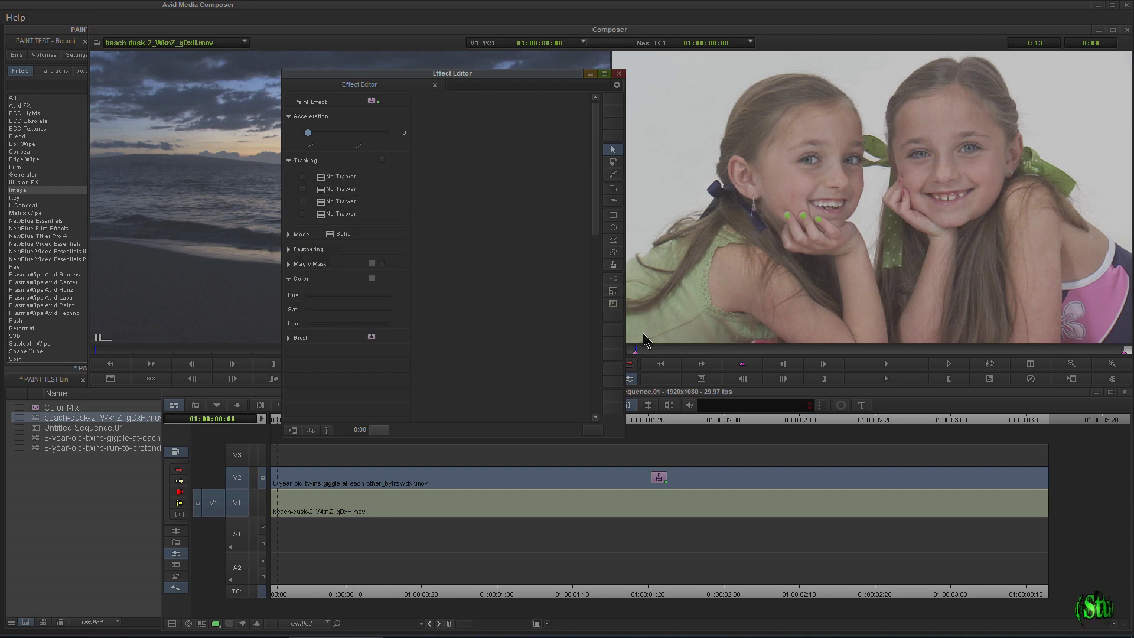
left_click(612, 292)
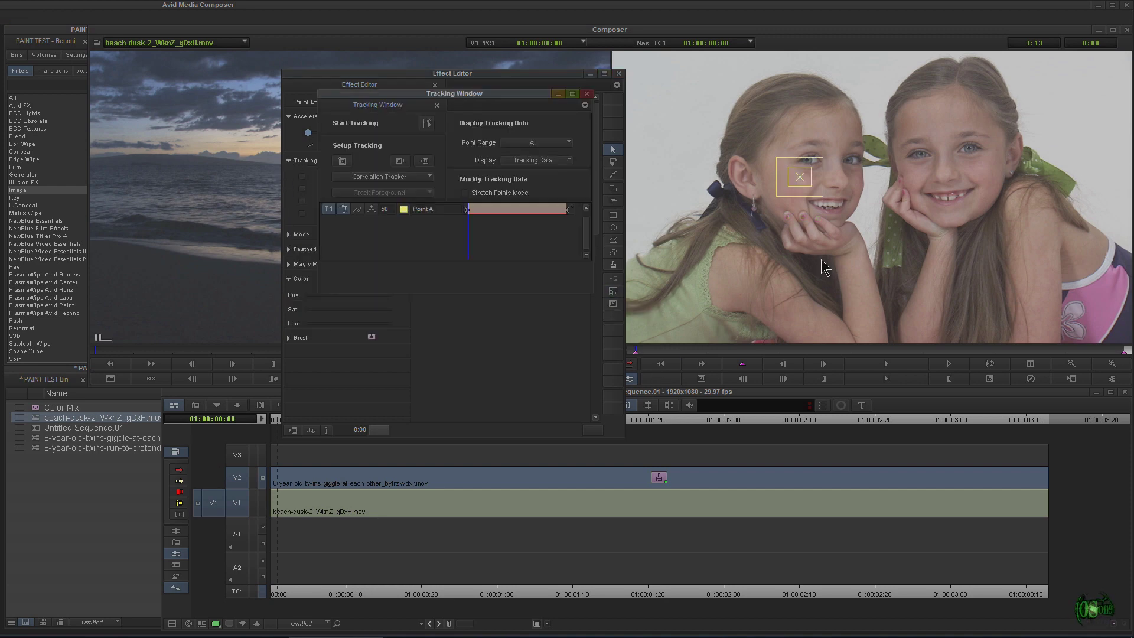
left_click(828, 231, "ctrl+shift")
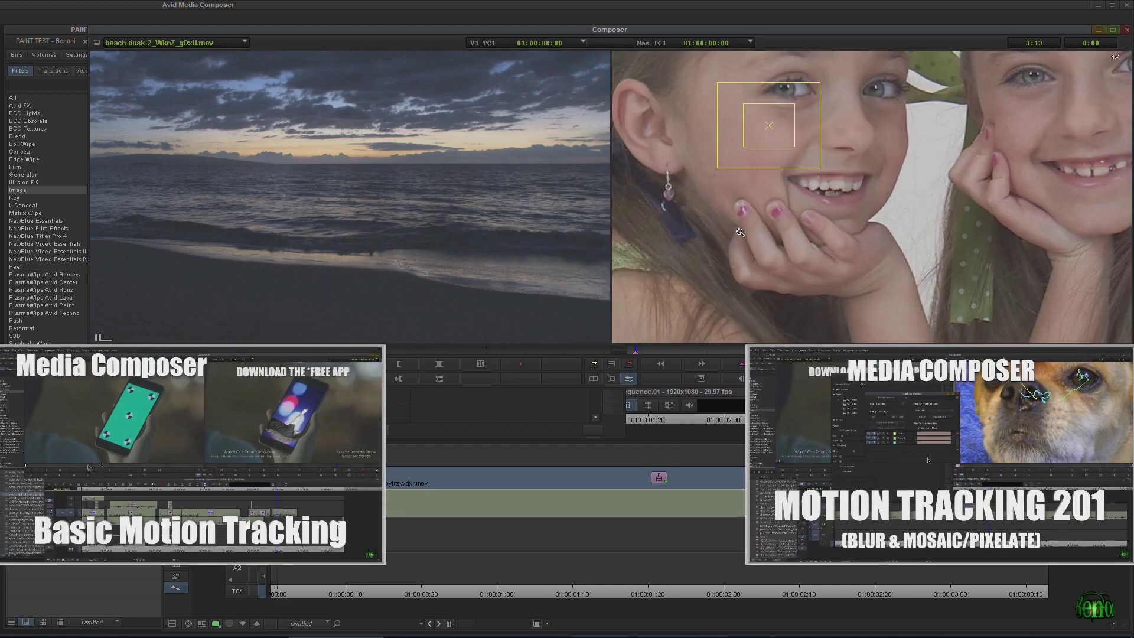
left_click(738, 230, "ctrl+shift")
left_click_drag(799, 58, 748, 224)
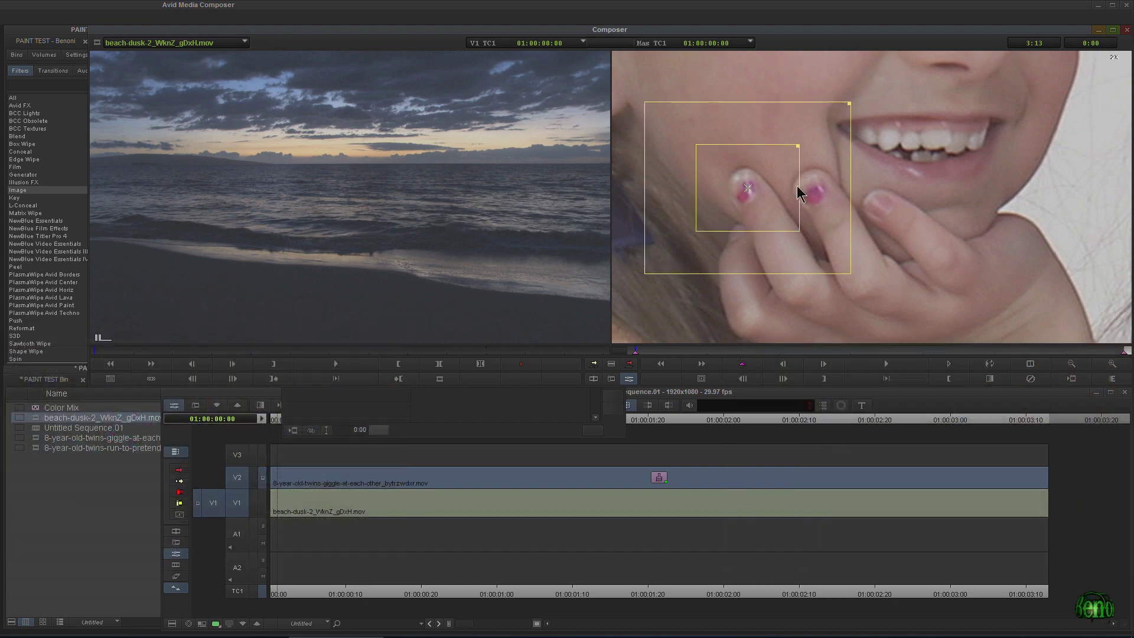
Step: Return to the start of the clip and fine-tune the tracker's centre on the first fingernail
key("ctrl+k")
key("ctrl+k")
left_click_drag(647, 352, 591, 360)
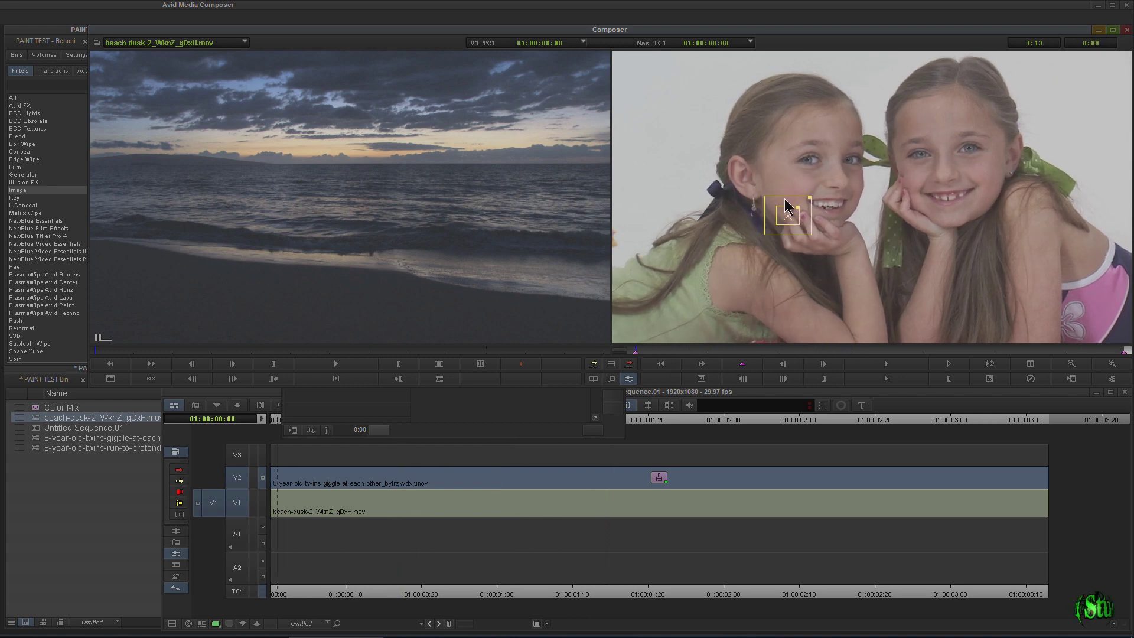
left_click(793, 230, "ctrl")
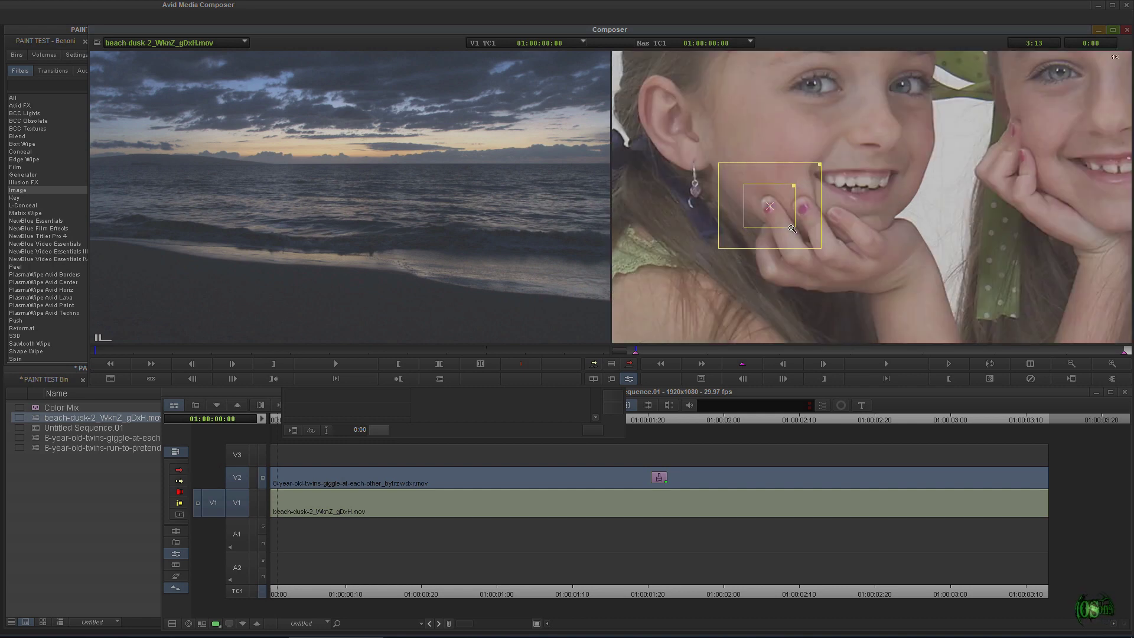
left_click(793, 228, "ctrl")
left_click(746, 195, "ctrl+shift")
left_click_drag(754, 171, 748, 176)
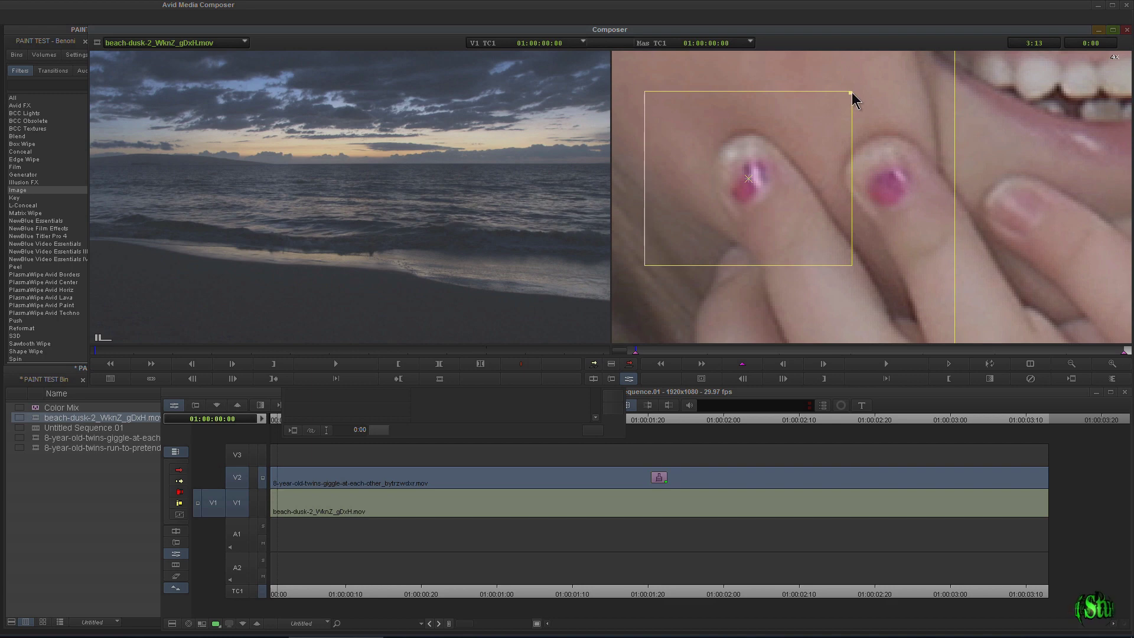
Step: Shrink the tracker's inner box around the first fingernail and tighten its outer search box
left_click_drag(851, 92, 809, 128)
left_click(1065, 365)
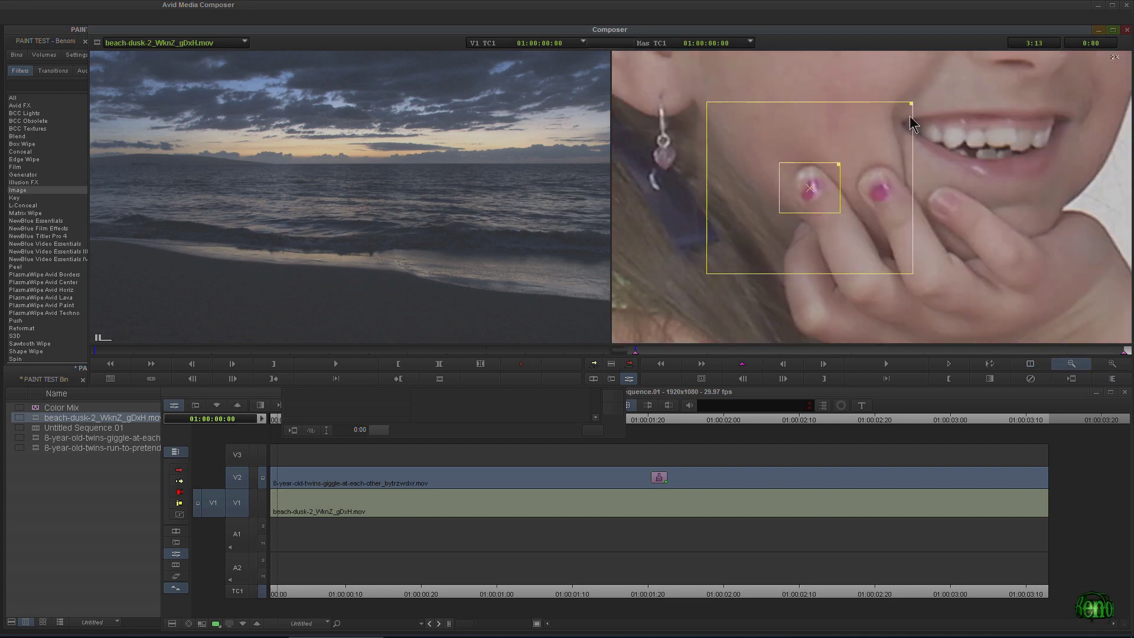
mouse_move(911, 102)
left_mouse_down()
mouse_move(867, 136)
mouse_move(875, 134)
left_mouse_up()
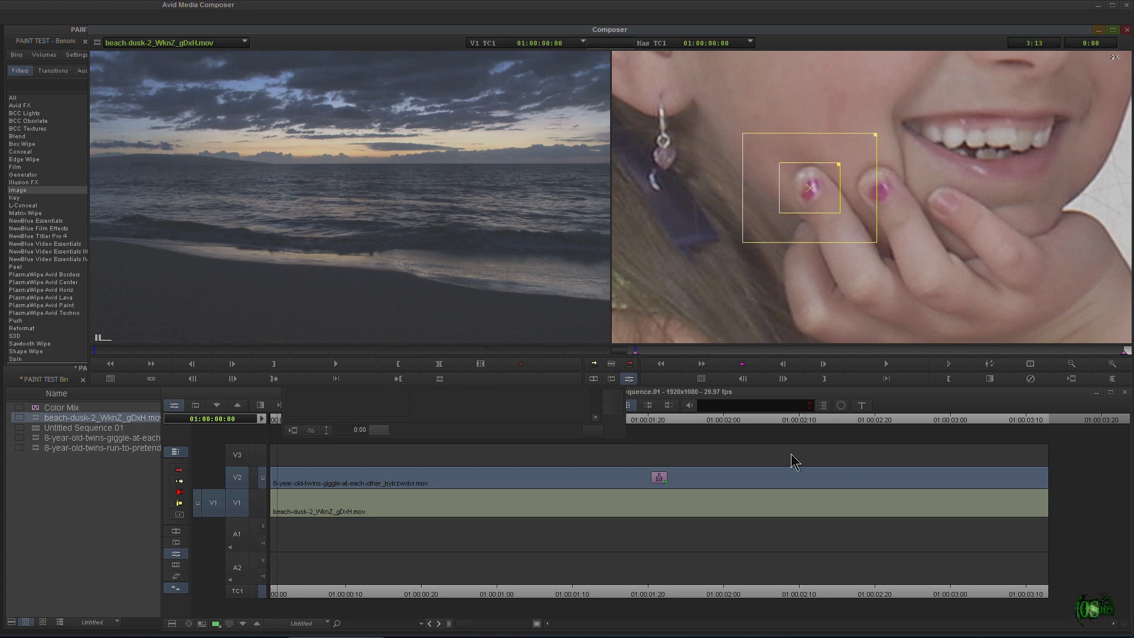
Step: Add a second tracking point, centre it on the second fingernail, and tighten its inner and search boxes
left_click(485, 397)
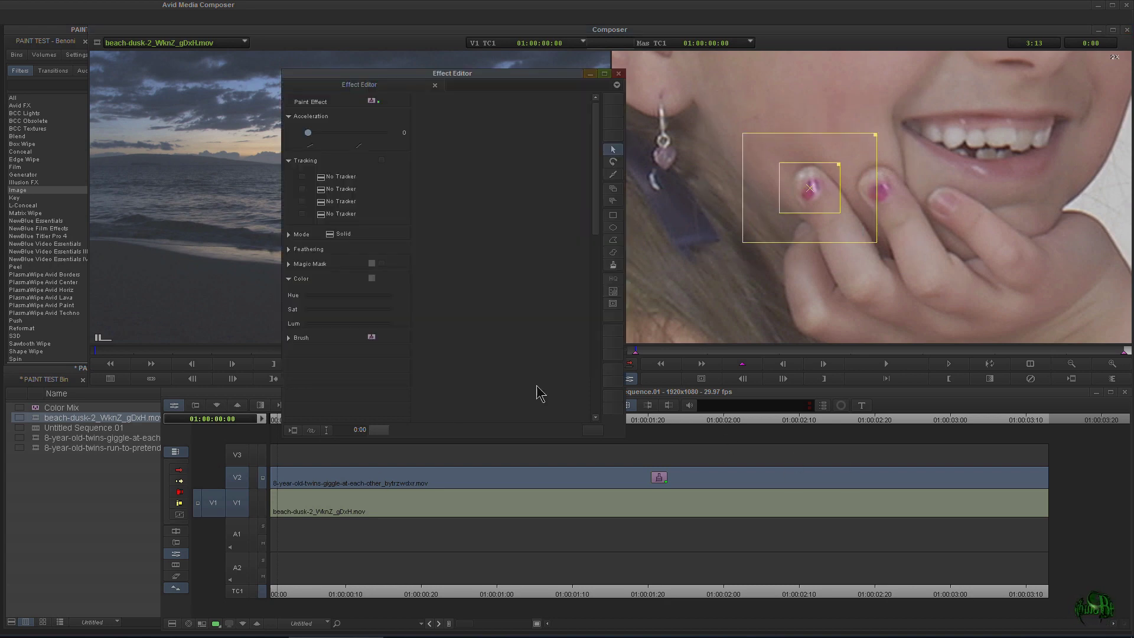
left_click(612, 292)
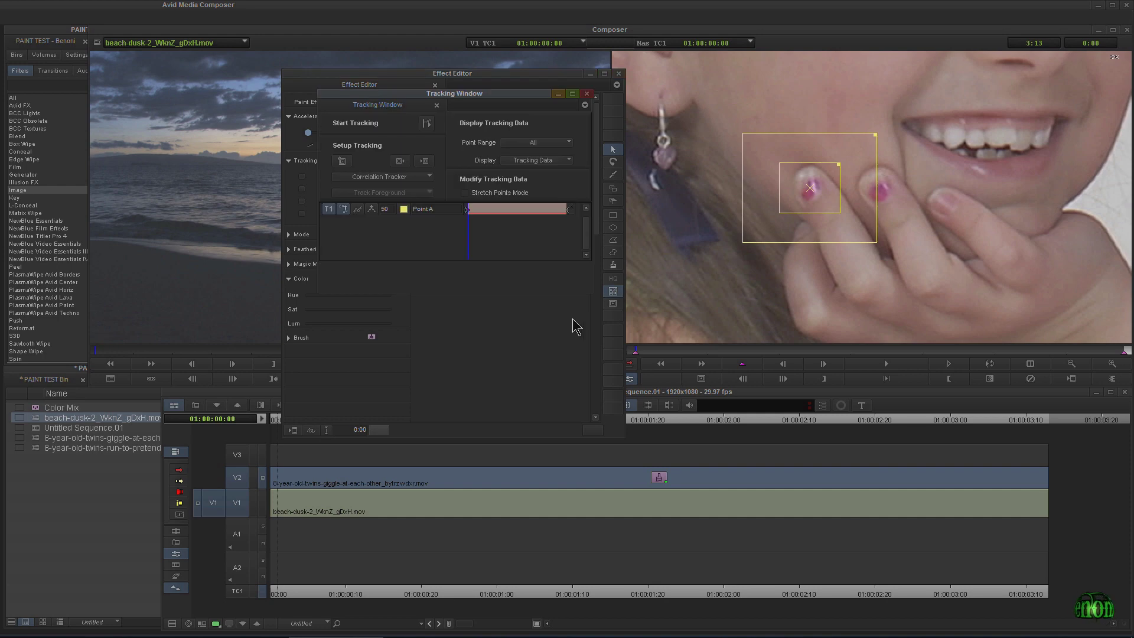
left_click(342, 161)
left_click_drag(1091, 58, 899, 226)
left_click_drag(928, 143, 915, 157)
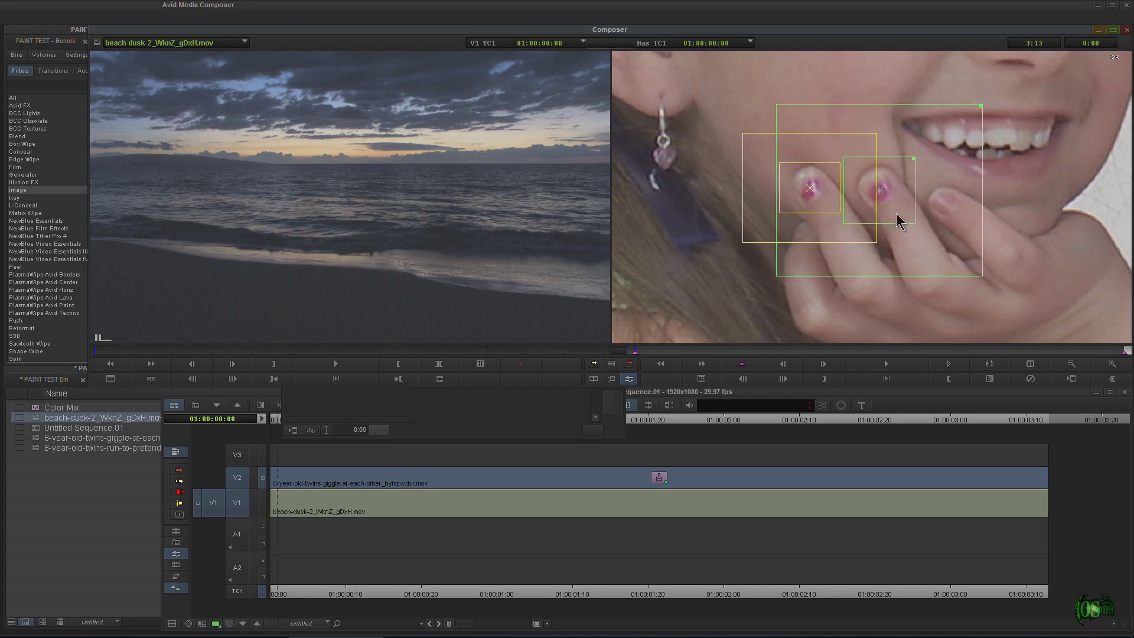
left_click_drag(982, 105, 947, 139)
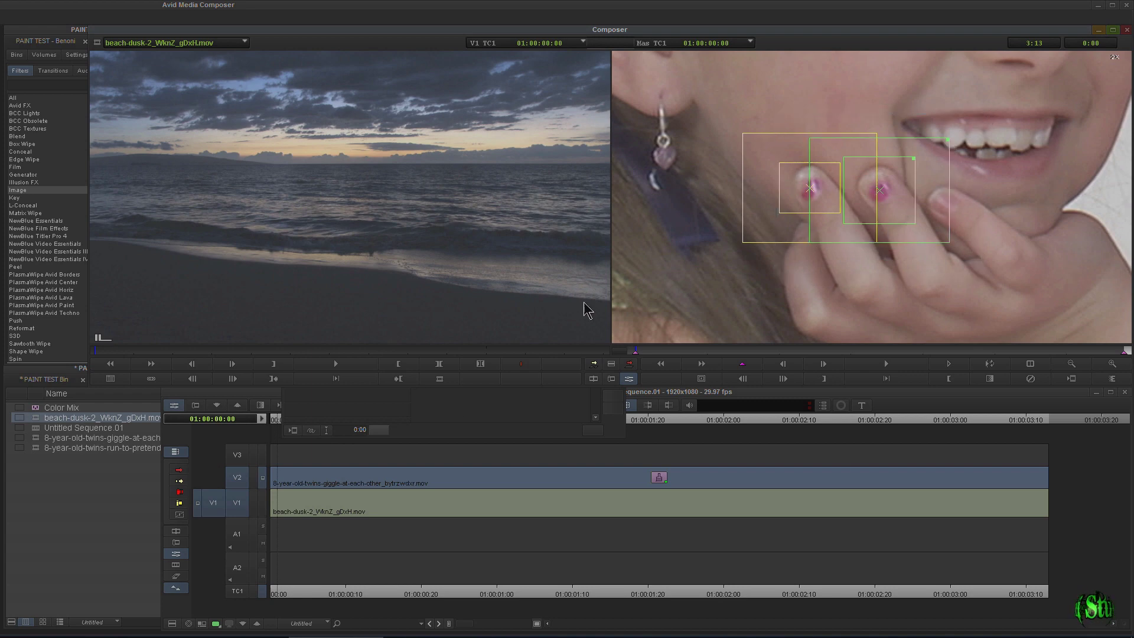
Step: Run tracking for Points A and B through the clip and switch the tracking display to Effect Results
left_click(487, 412)
left_click(613, 292)
left_click(426, 125)
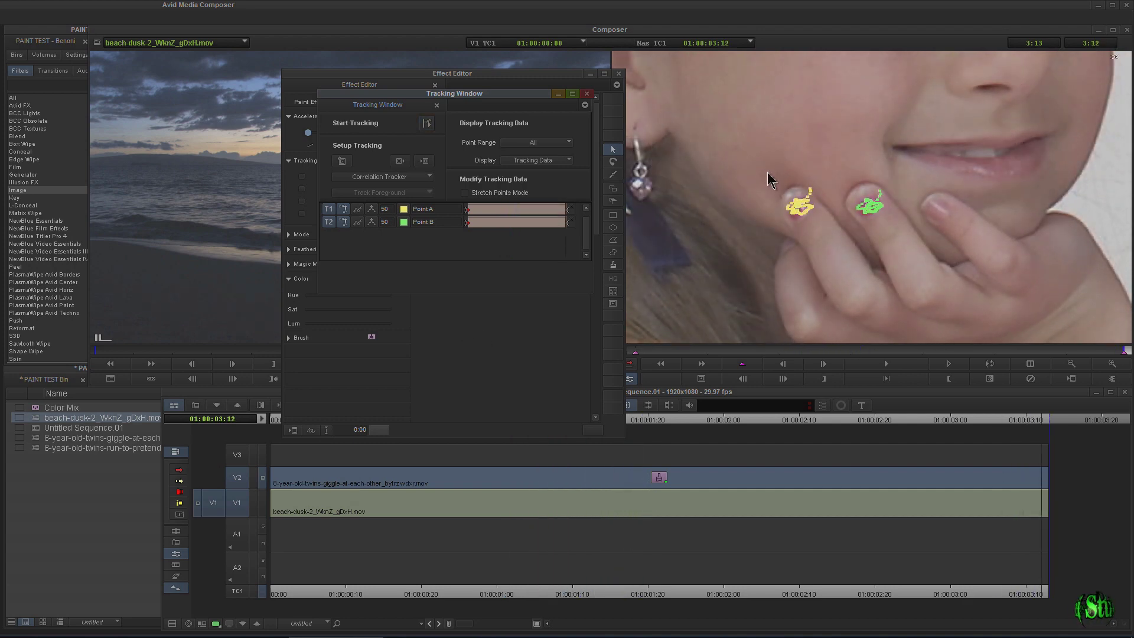
left_click(549, 161)
left_click(532, 182)
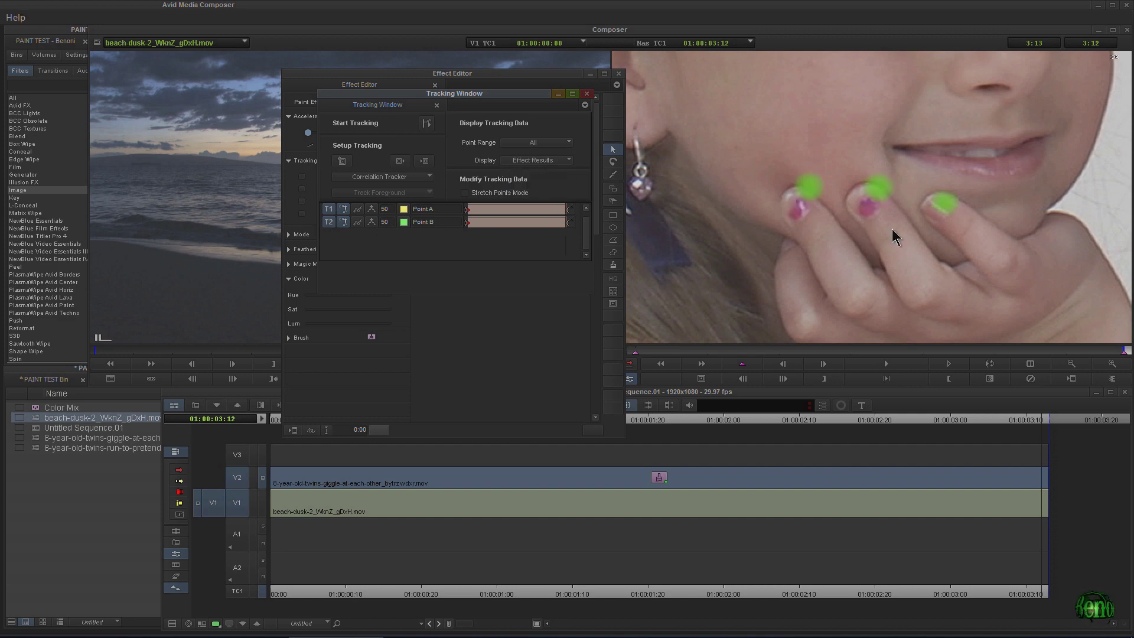
left_click(587, 95)
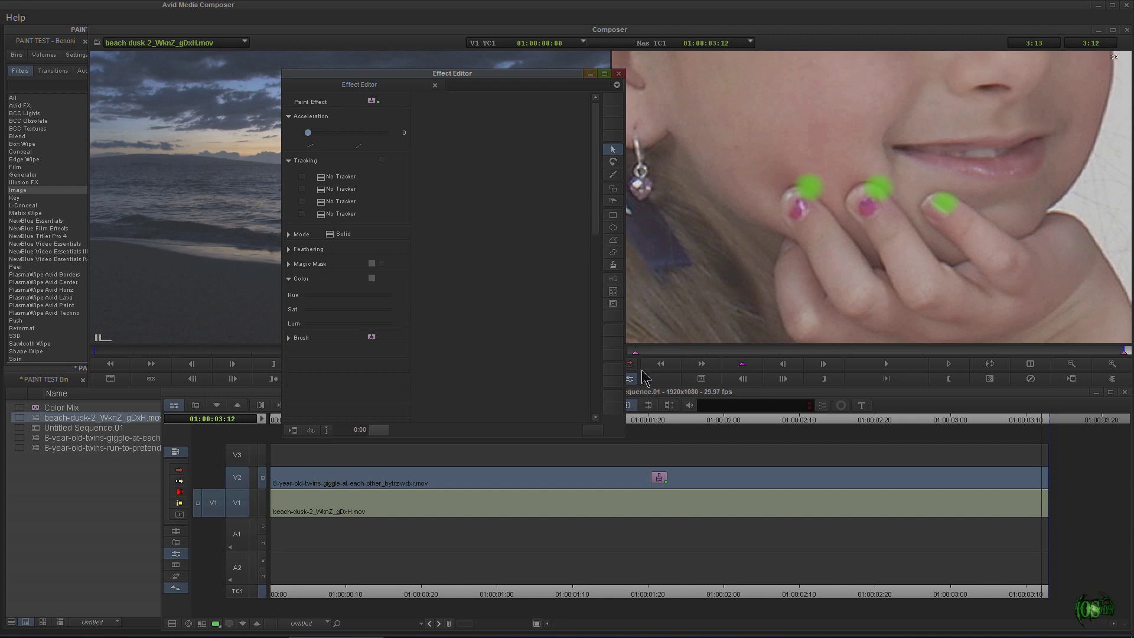
Step: Assign tracker T1 Point A to the first fingernail's shape at the clip's start and scrub to check it
left_click(660, 363)
left_click(528, 411)
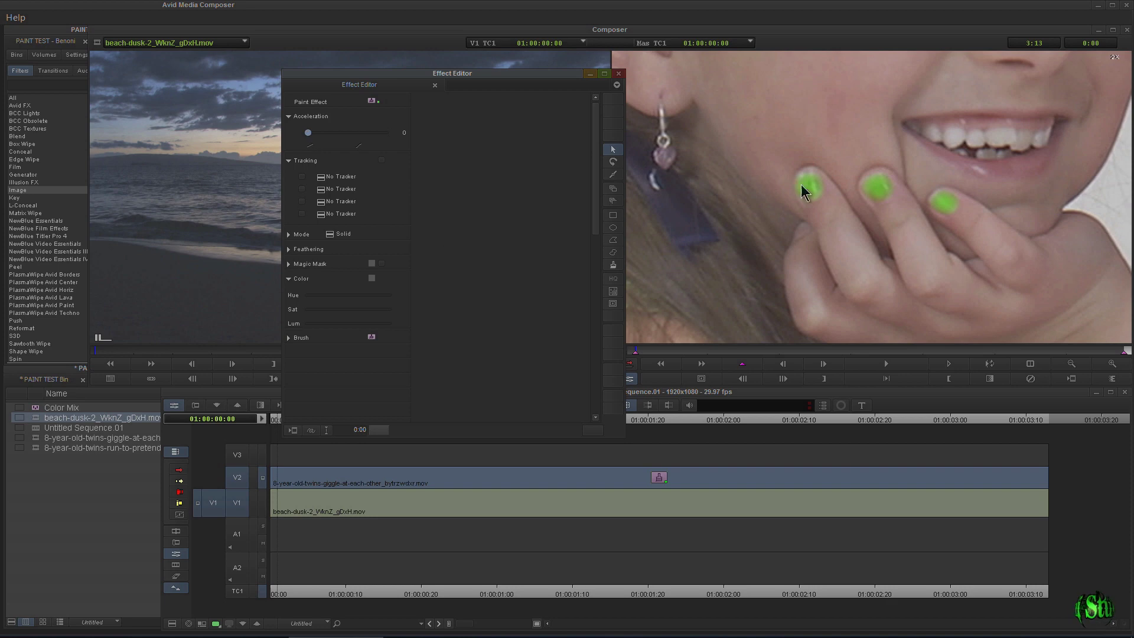
left_click(318, 178)
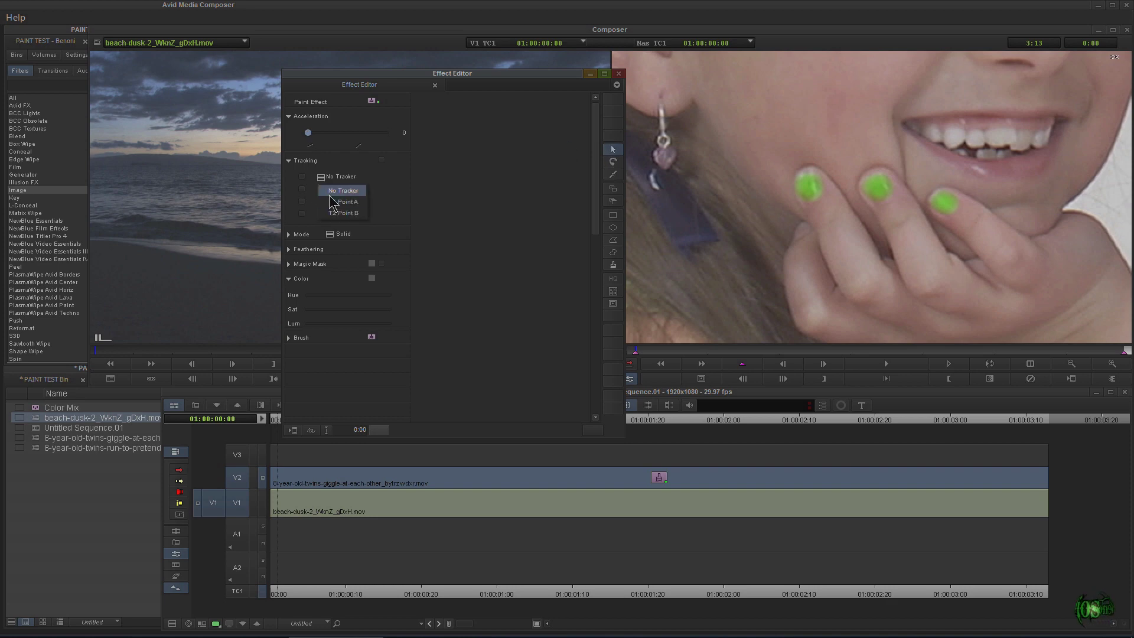
left_click(333, 202)
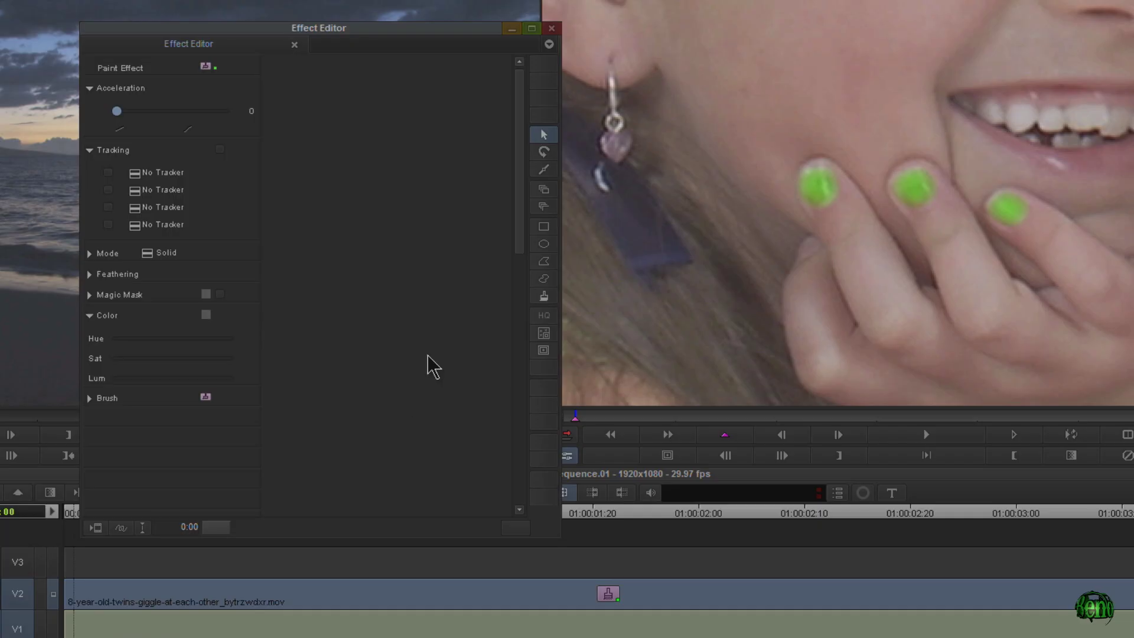
left_click(815, 186)
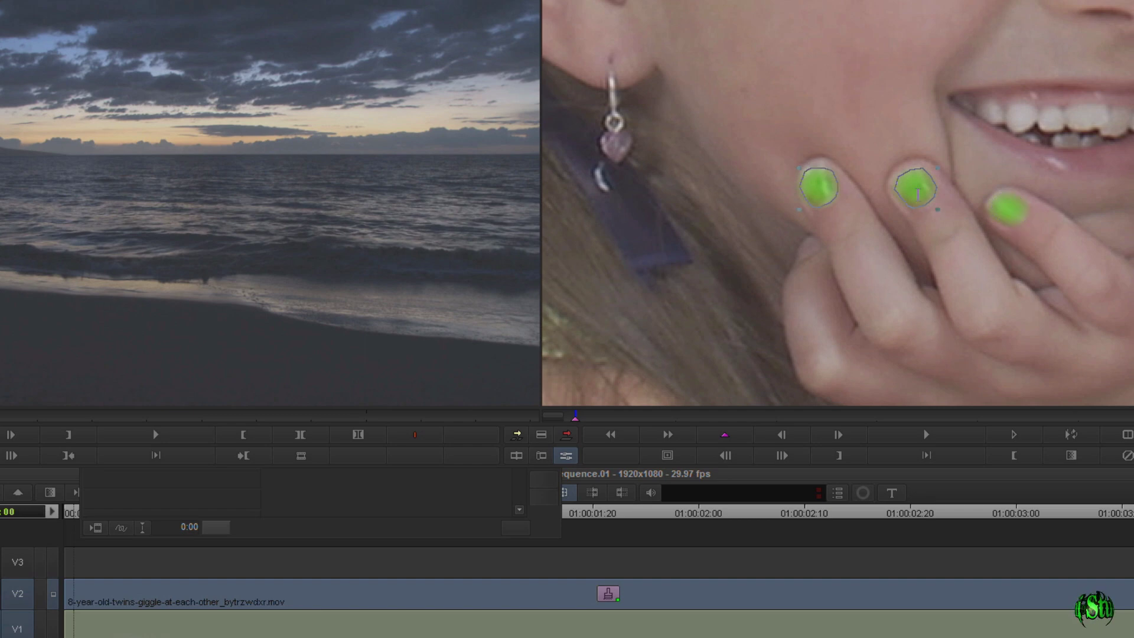
left_click(393, 493)
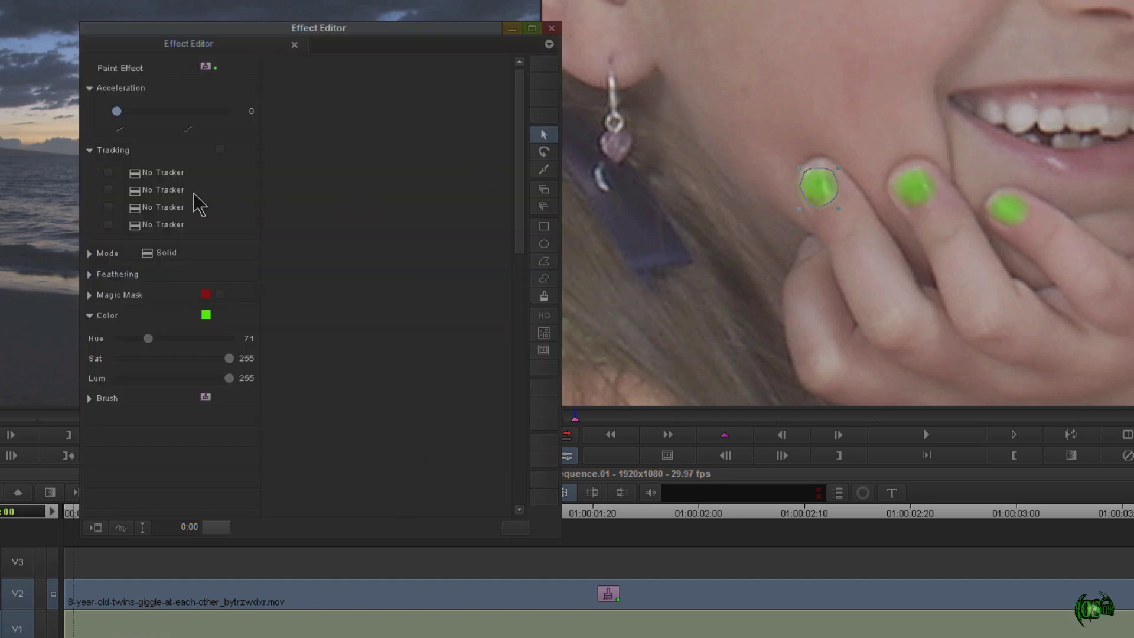
left_click(135, 189)
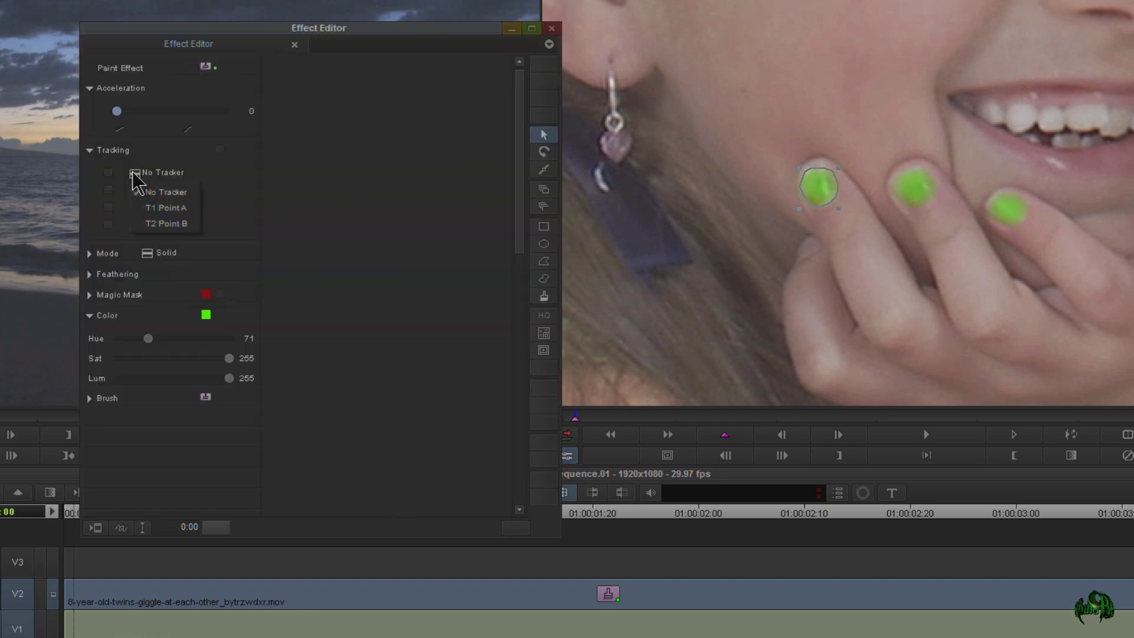
left_click(176, 209)
left_click_drag(581, 416, 663, 429)
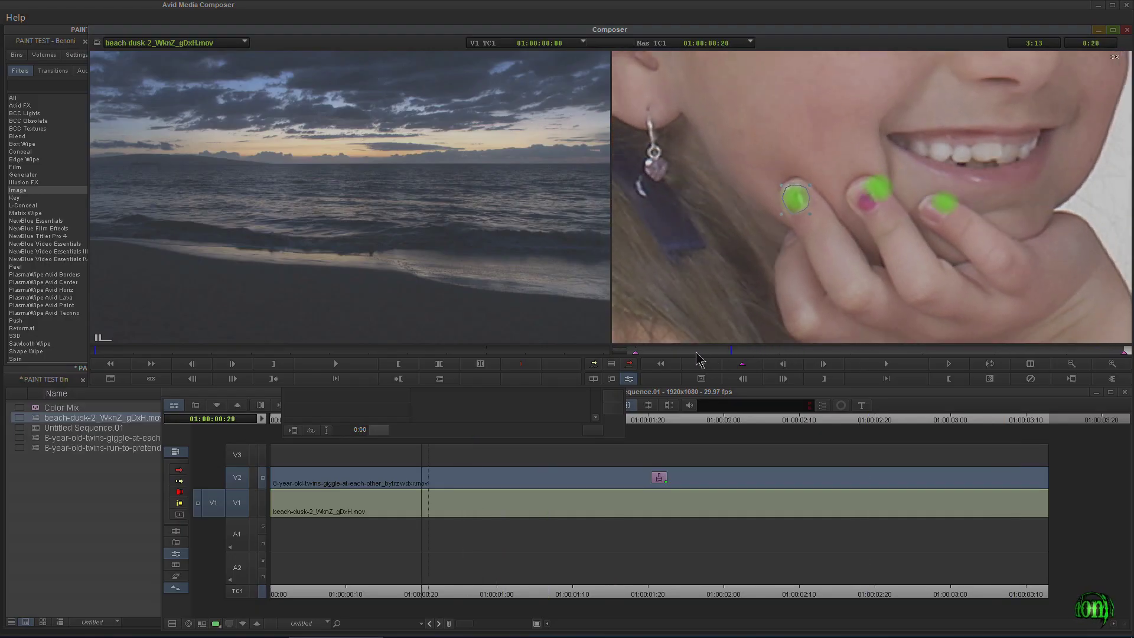
left_click_drag(696, 353, 601, 354)
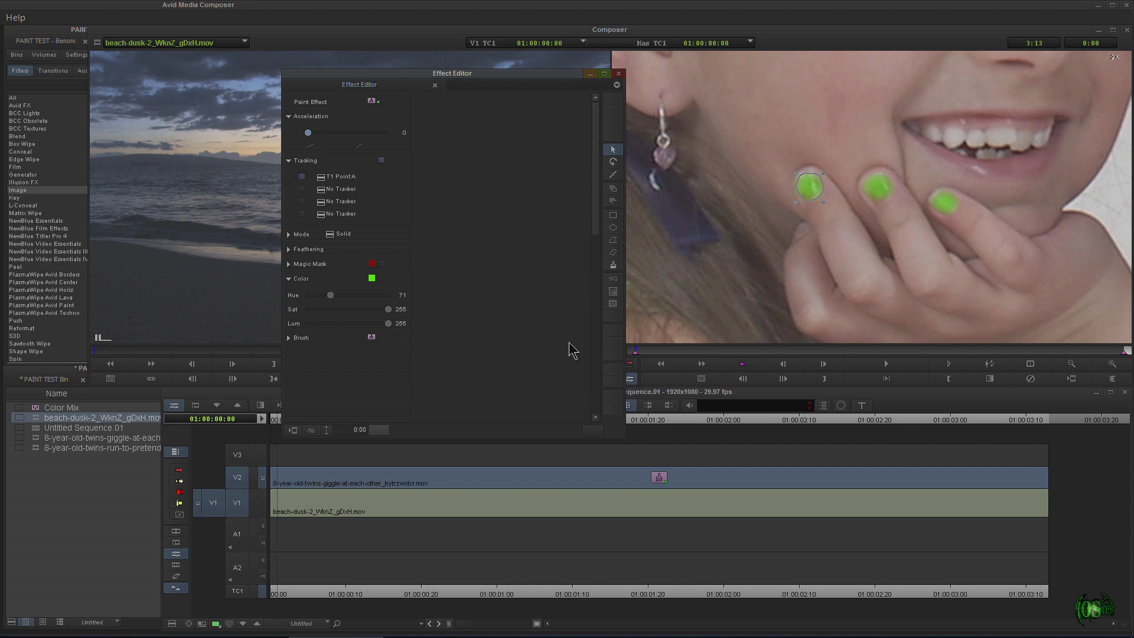
Step: Assign tracker T2 Point B to the second fingernail's shape and return to the start of the clip
left_click(882, 186)
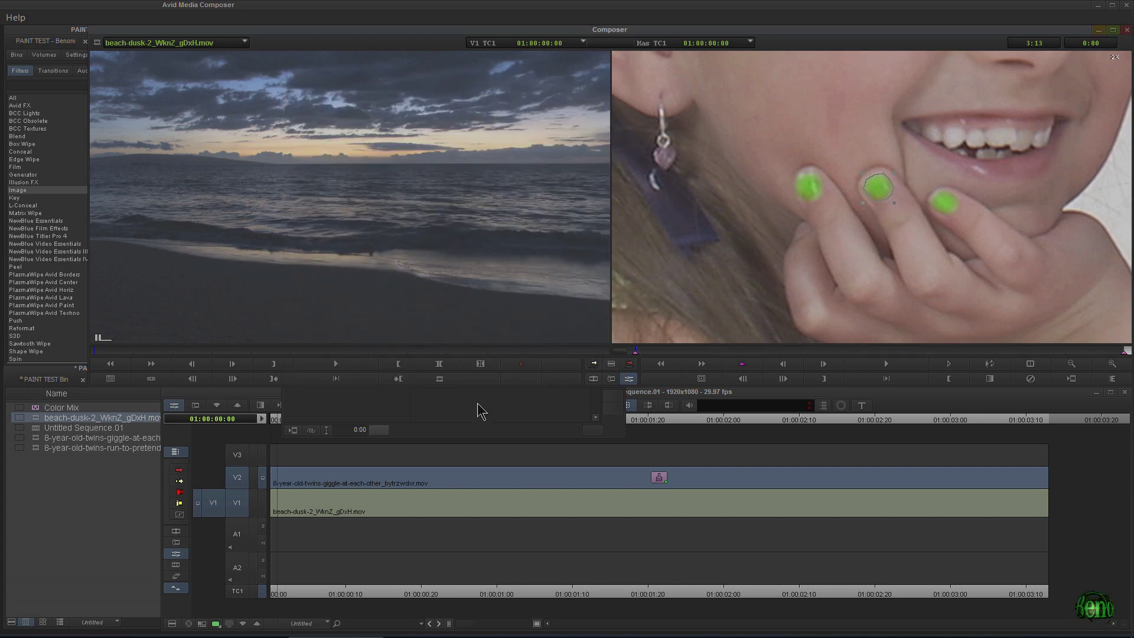
left_click(321, 178)
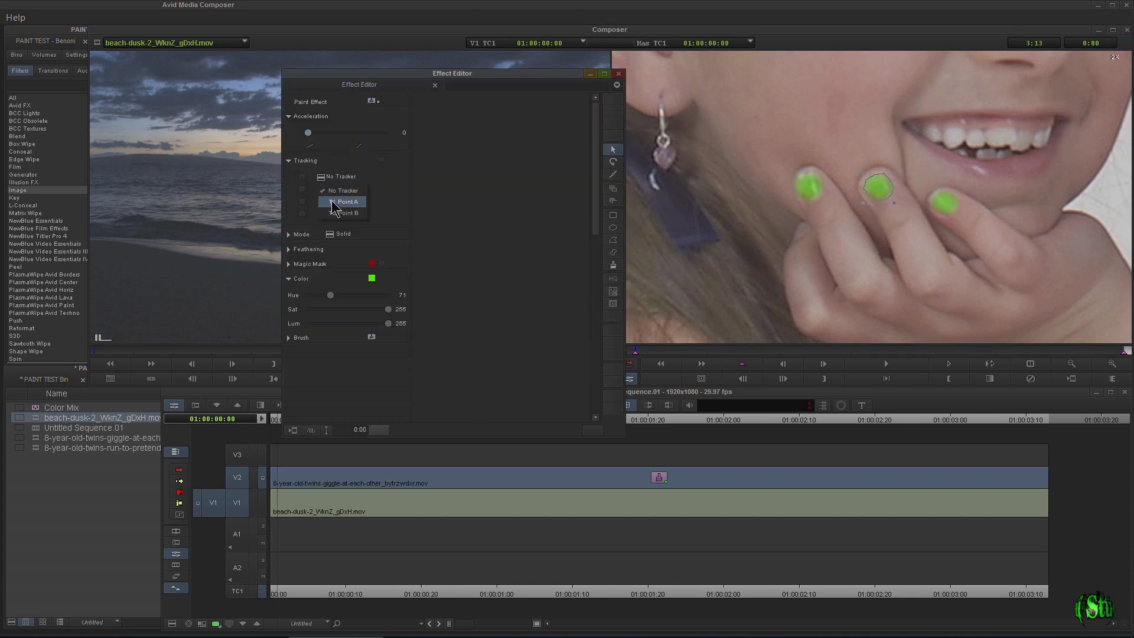
left_click(337, 214)
left_click(639, 351)
left_click_drag(640, 352, 580, 350)
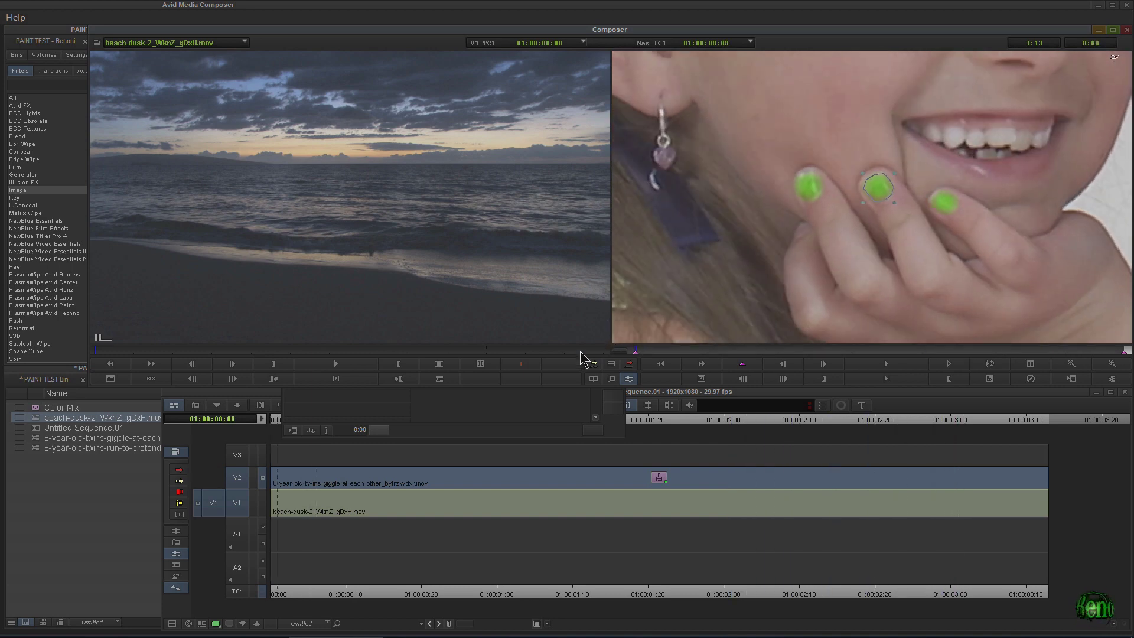
Step: Try T1 Point A as the second fingernail's tracker and scrub the clip to check how it follows
left_click(527, 407)
left_click(321, 179)
left_click(341, 197)
left_click_drag(642, 350, 785, 353)
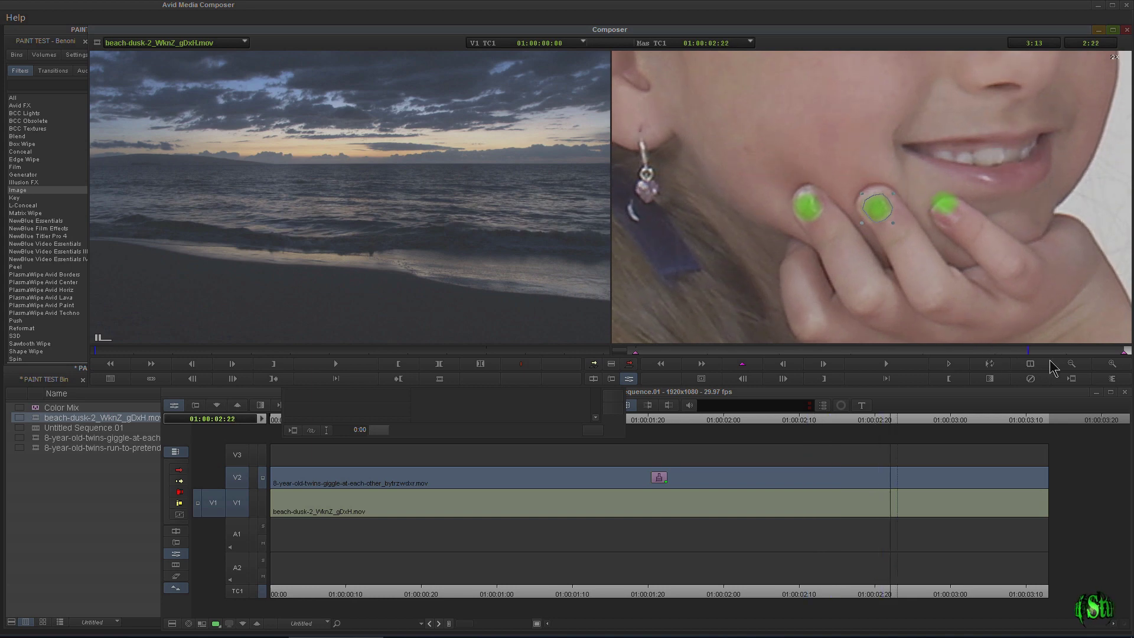
left_click_drag(1096, 360, 525, 363)
Step: Set the second fingernail's tracker back to T2 Point B at the start of the clip
left_click(519, 386)
left_click(337, 177)
left_click(337, 214)
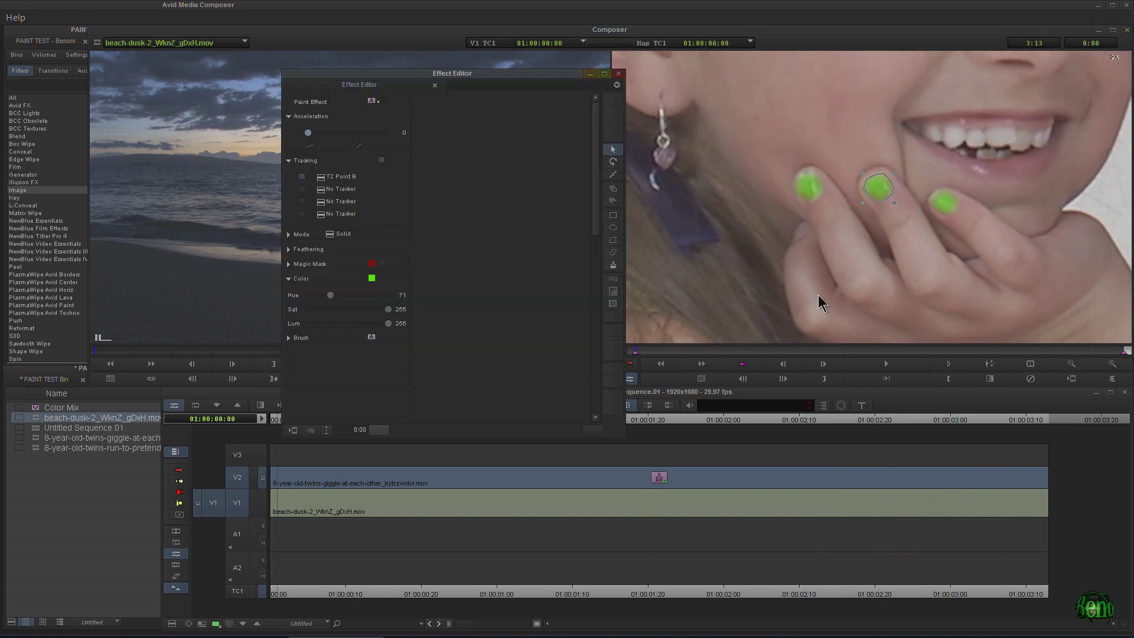
left_click(881, 185)
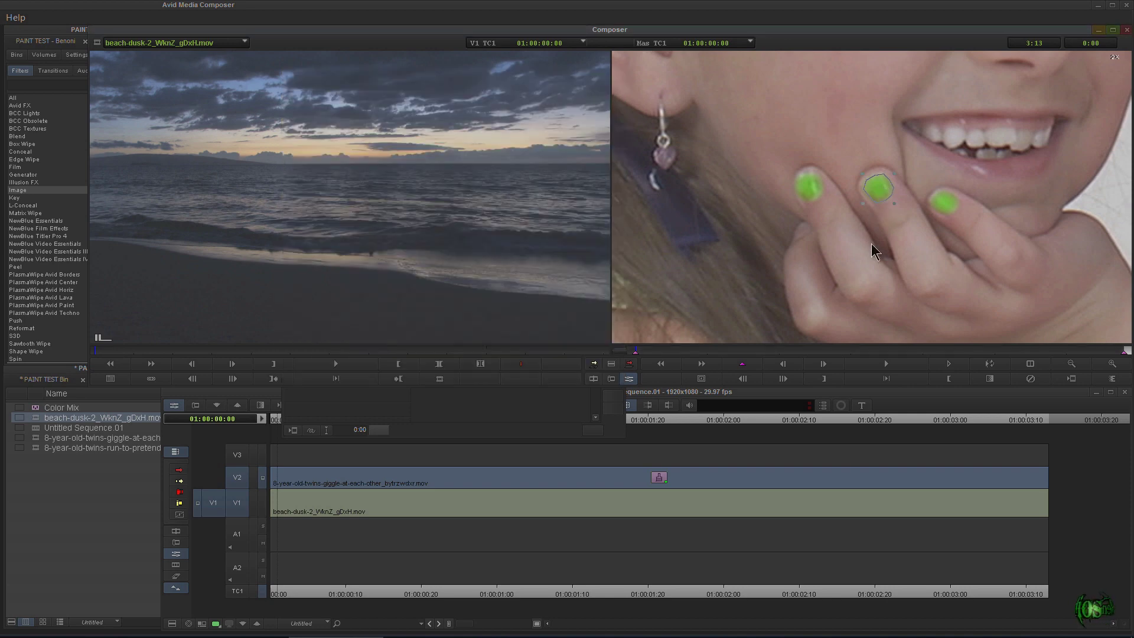
left_click(524, 424)
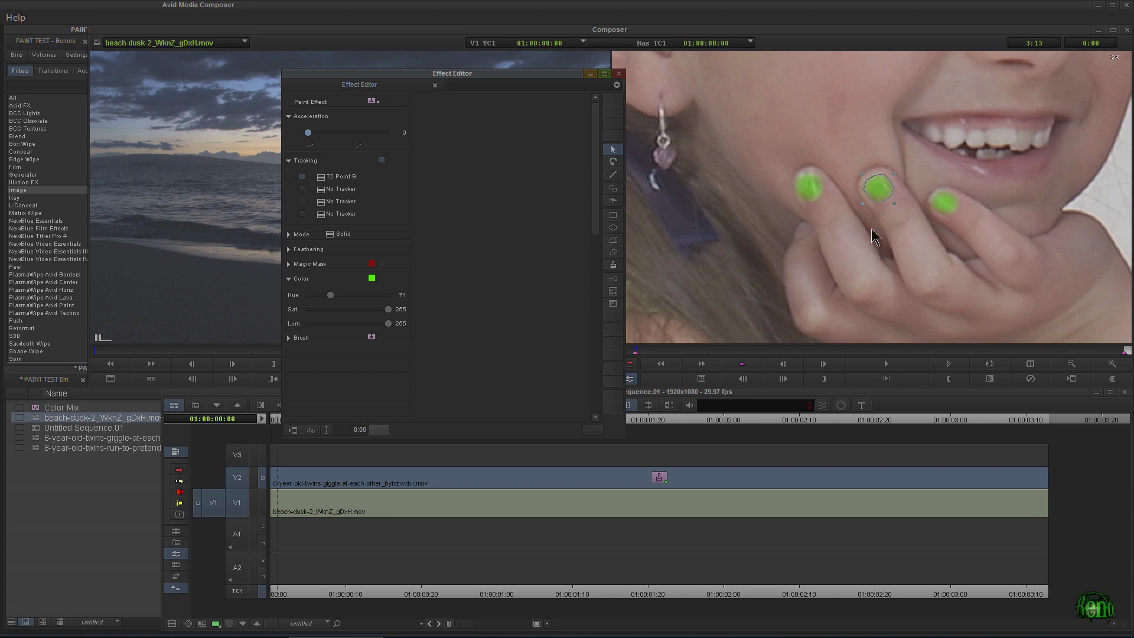
Step: Try T1 Point A as the tracker for the third fingernail's shape and scrub through the clip
left_click(943, 207)
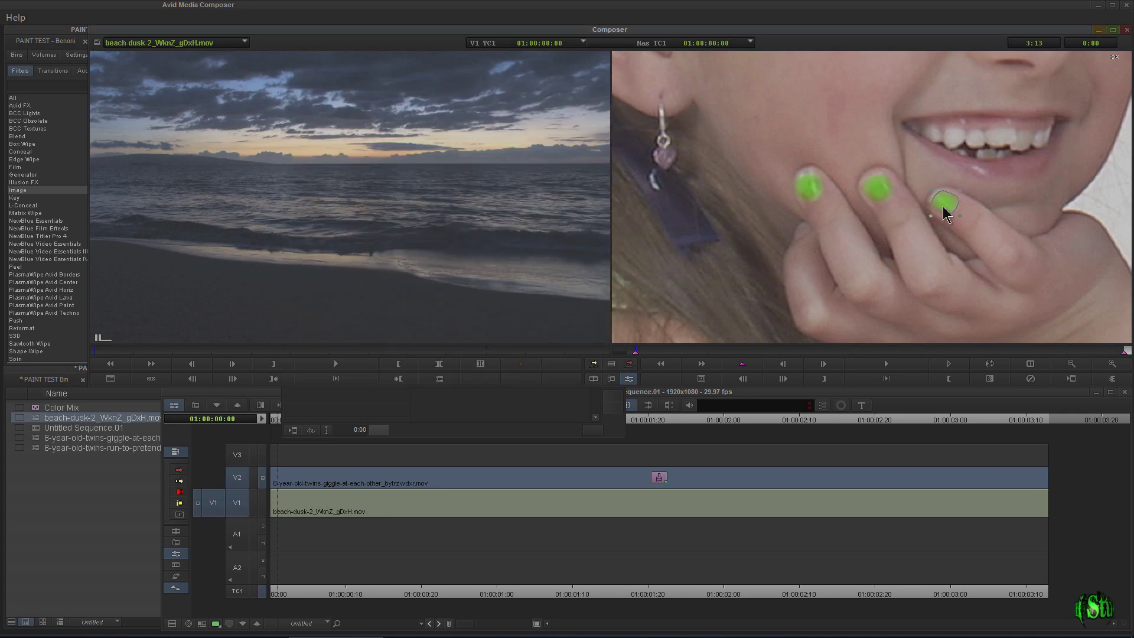
left_click(511, 408)
left_click(319, 180)
left_click(343, 195)
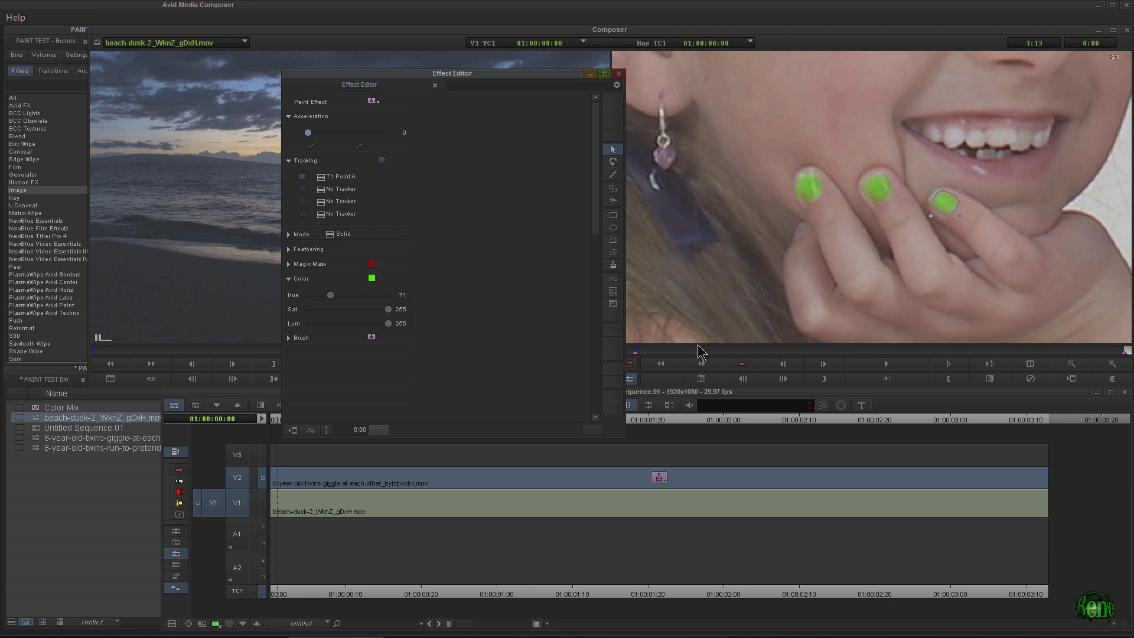
mouse_move(649, 352)
left_mouse_down()
mouse_move(800, 368)
mouse_move(1055, 359)
left_mouse_up()
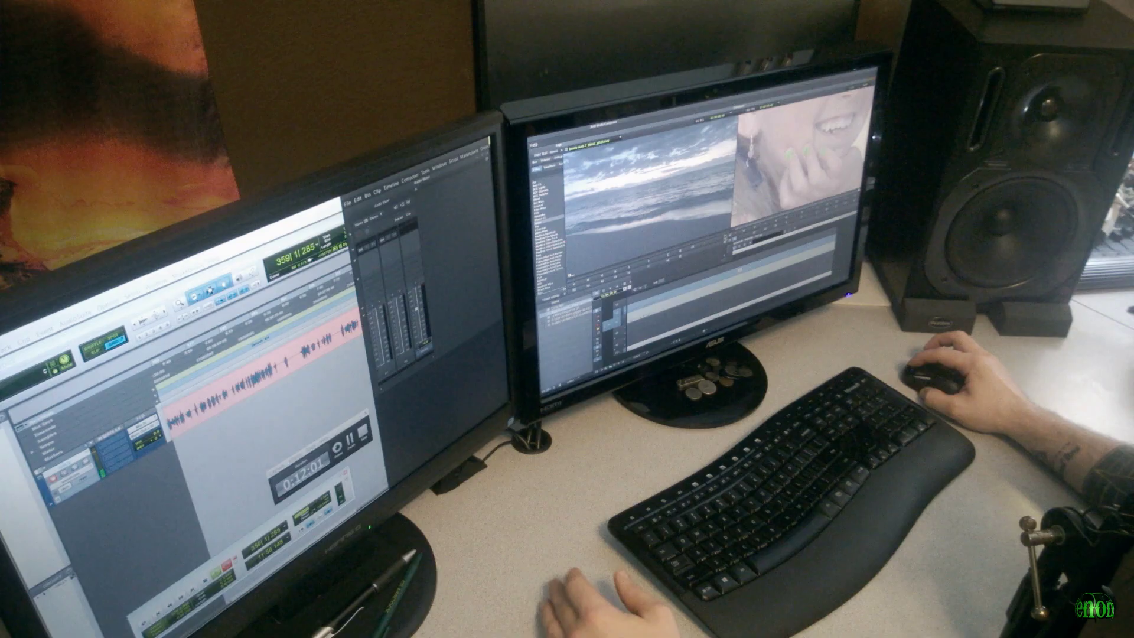
Step: Assign tracker T2 Point B to the third fingernail's shape and scrub the clip's opening to test it
left_click(726, 239)
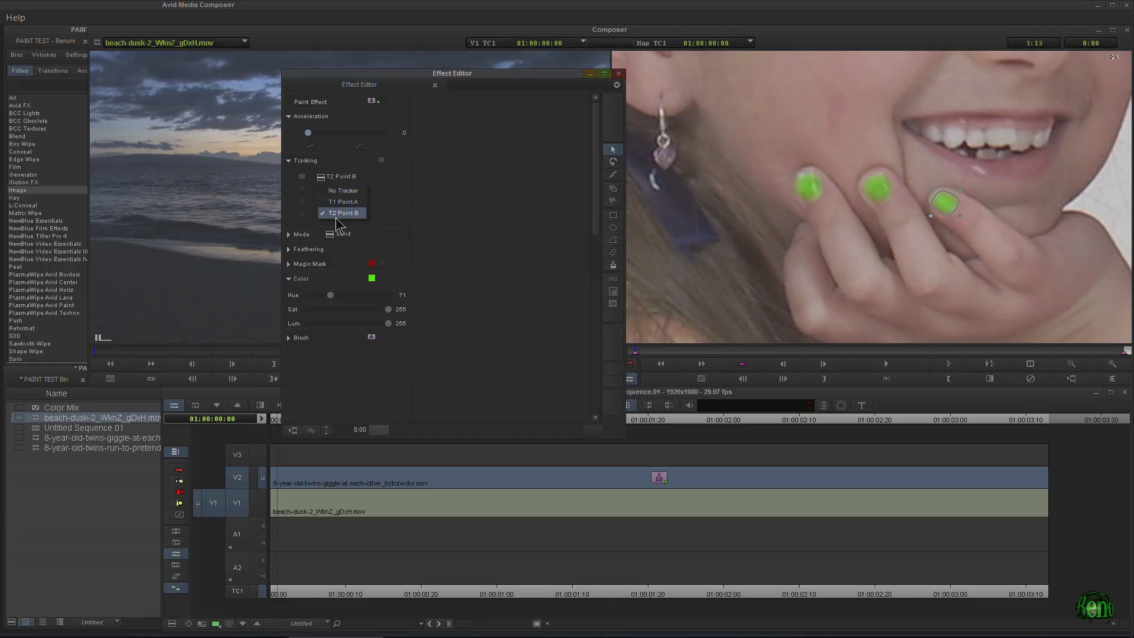
left_click(349, 212)
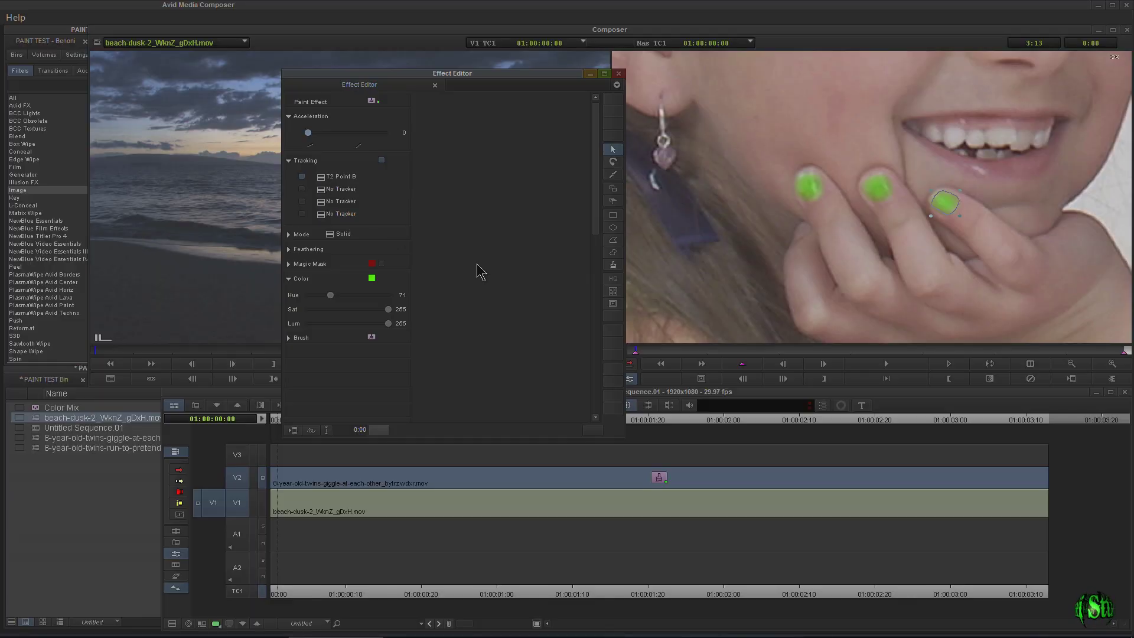
mouse_move(646, 350)
left_mouse_down()
mouse_move(1072, 356)
mouse_move(849, 334)
mouse_move(647, 356)
mouse_move(708, 364)
left_mouse_up()
Step: Examine frame by frame and close up how well the third fingernail's shape follows the nail up to 01:00:01:09
key("Right")
key("Right")
key("Right")
key("Right")
key("Right")
key("Right")
left_click(944, 212)
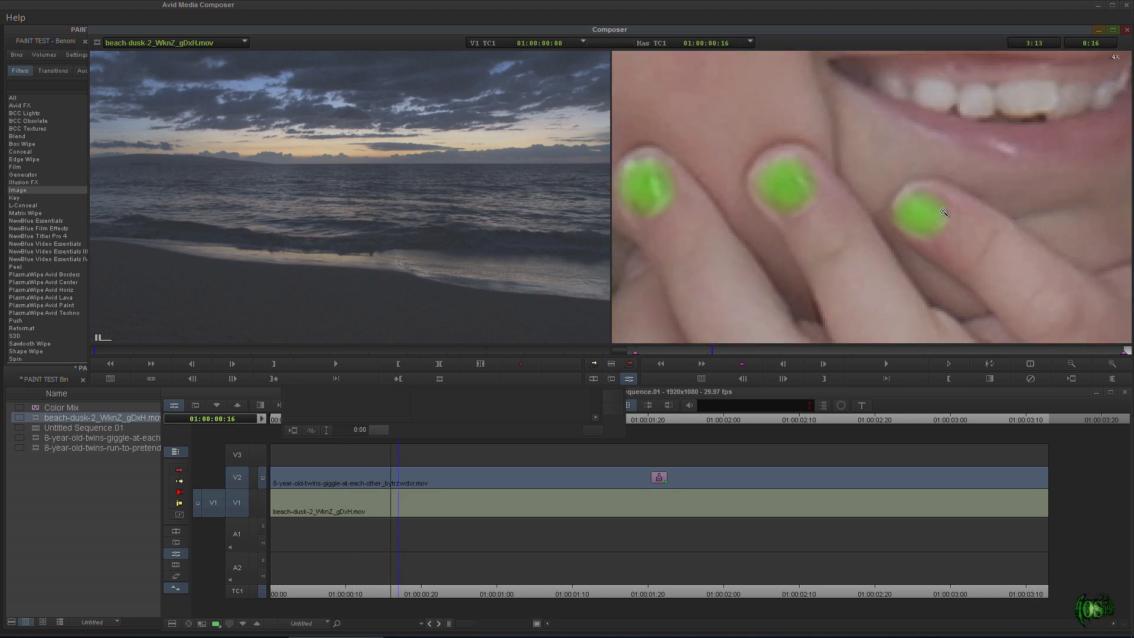
left_click_drag(713, 350, 821, 354)
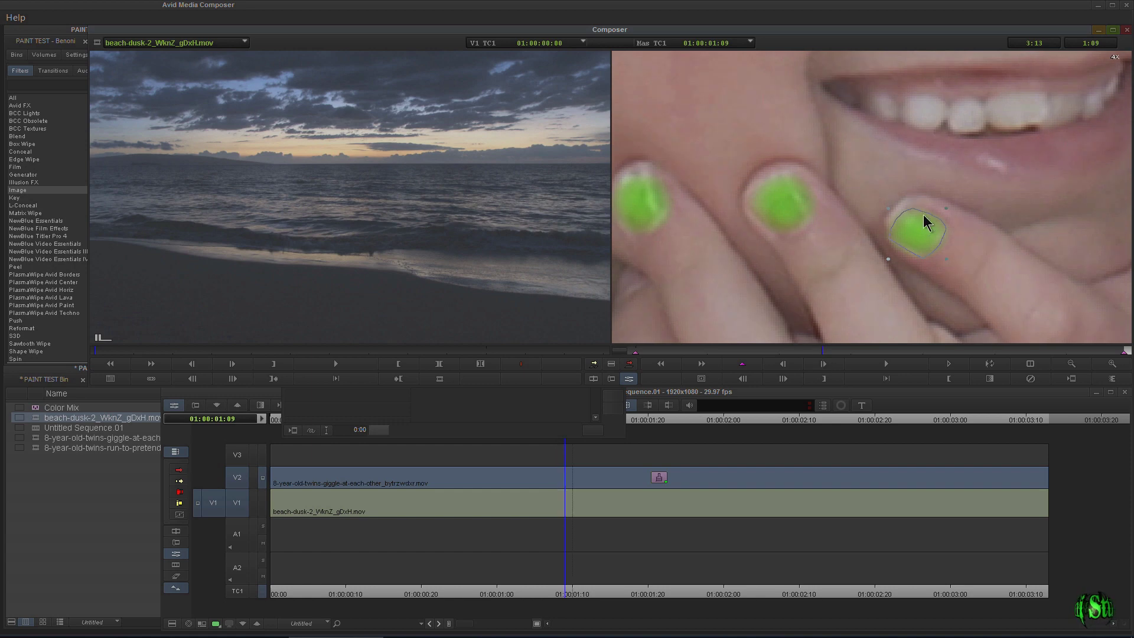
Step: Nudge the third fingernail's shape back over the nail at 01:00:00:25 and add a keyframe there
left_click(568, 401)
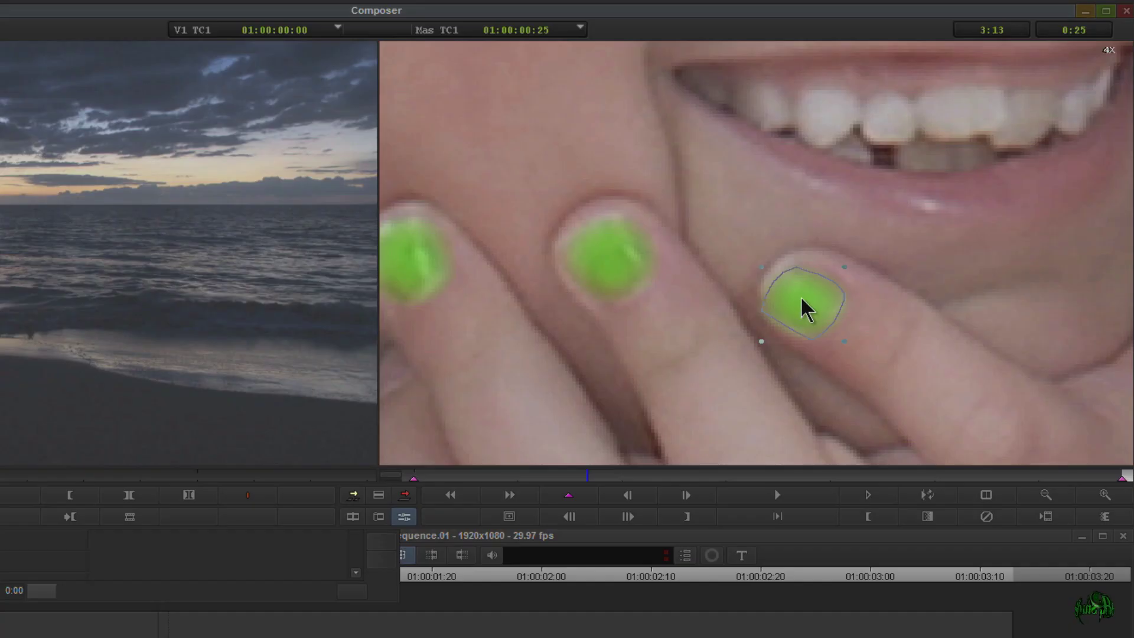
left_click_drag(800, 300, 806, 294)
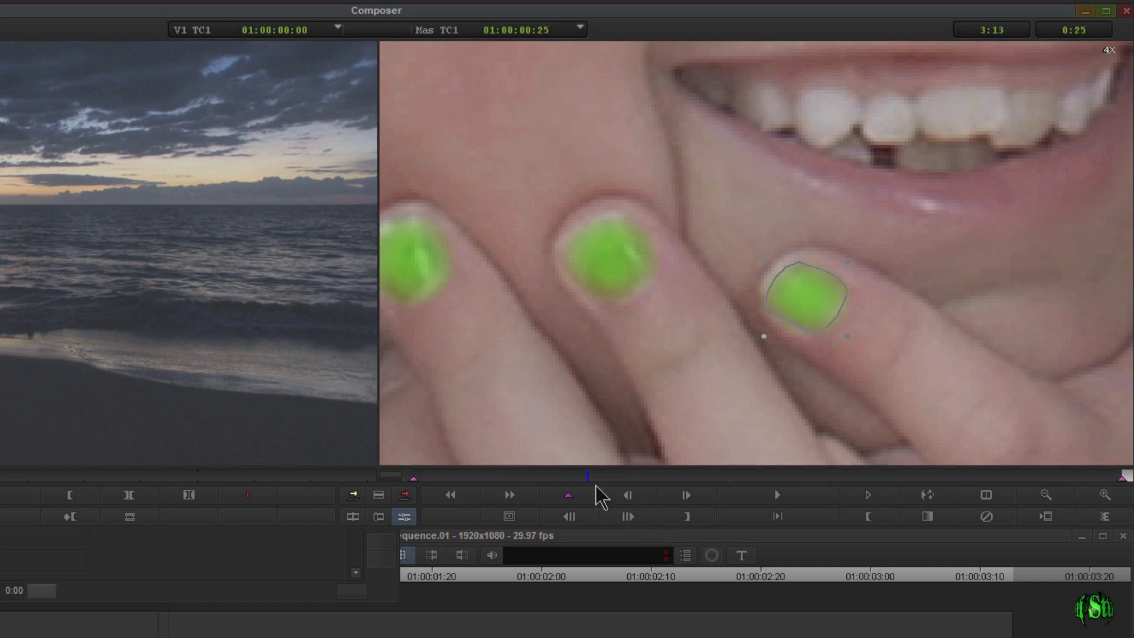
left_click(575, 495)
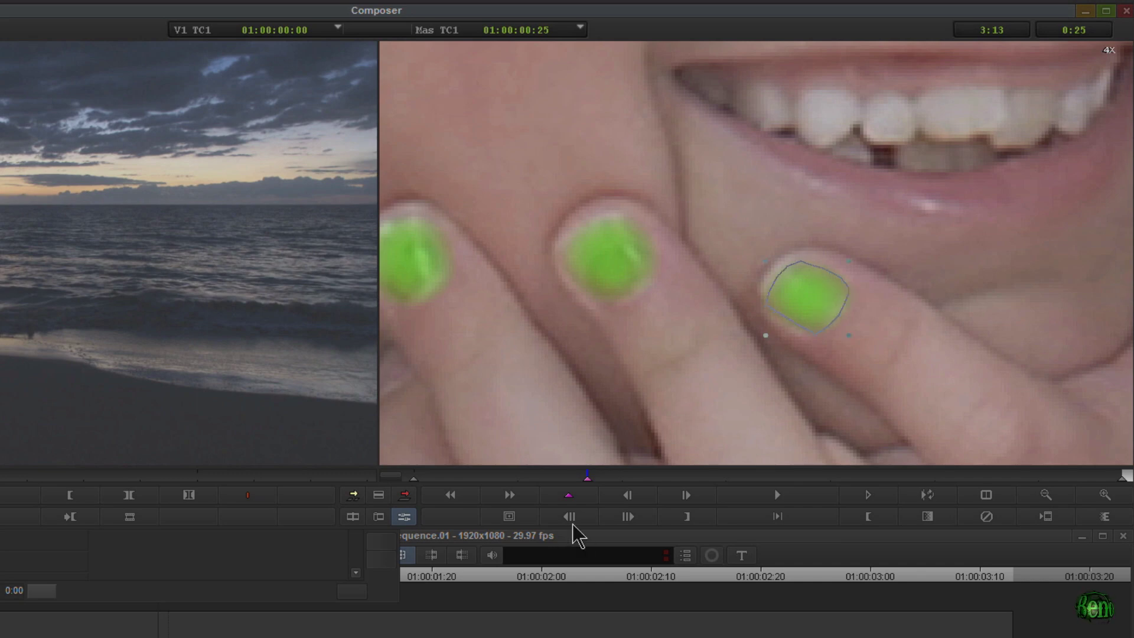
Step: Add a keyframe at 01:00:02:00 and nudge the third fingernail's shape over the nail
left_click_drag(603, 477, 614, 478)
left_click_drag(643, 481, 830, 489)
left_click(576, 496)
left_click_drag(870, 285, 874, 282)
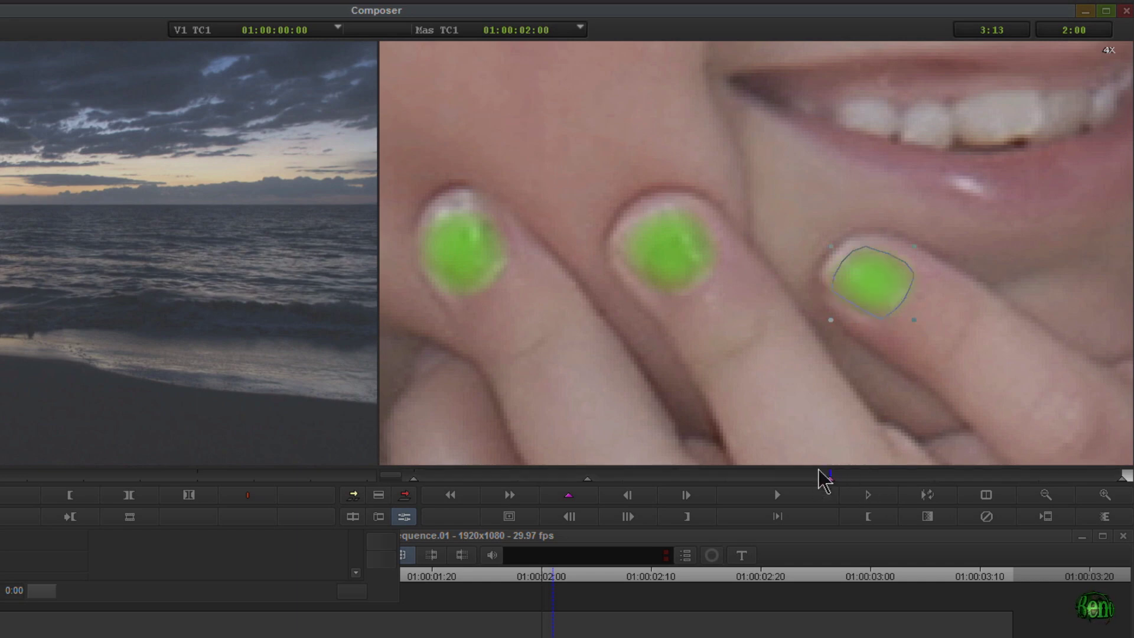
Step: Add a keyframe at 01:00:02:28 and move the third fingernail's shape back over the nail
left_click_drag(807, 476, 708, 488)
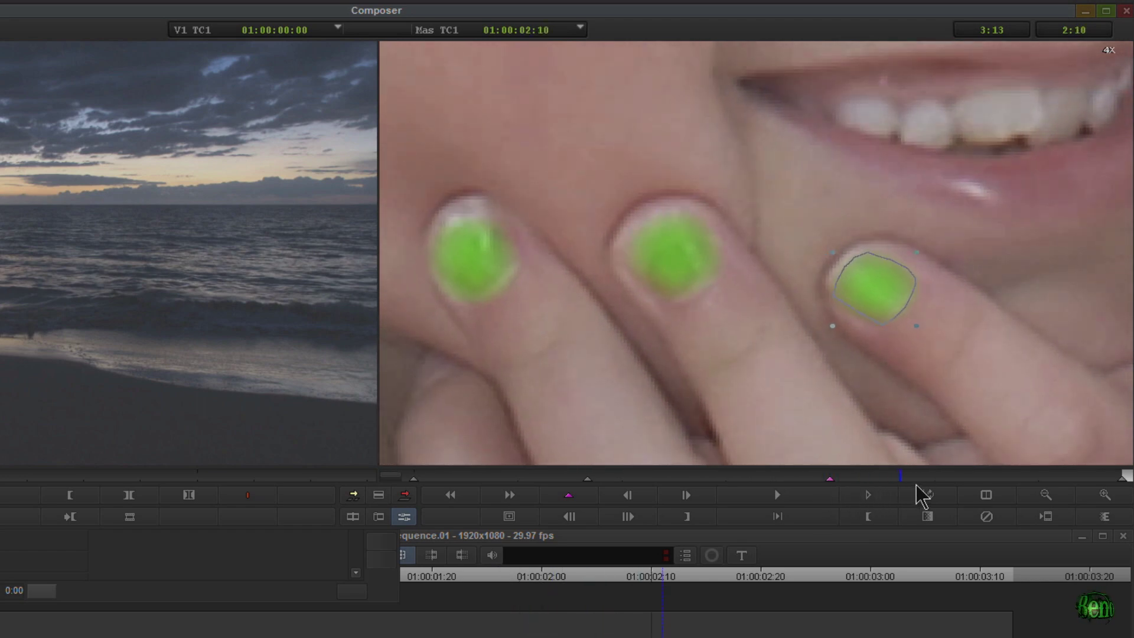
left_click_drag(919, 475, 1018, 475)
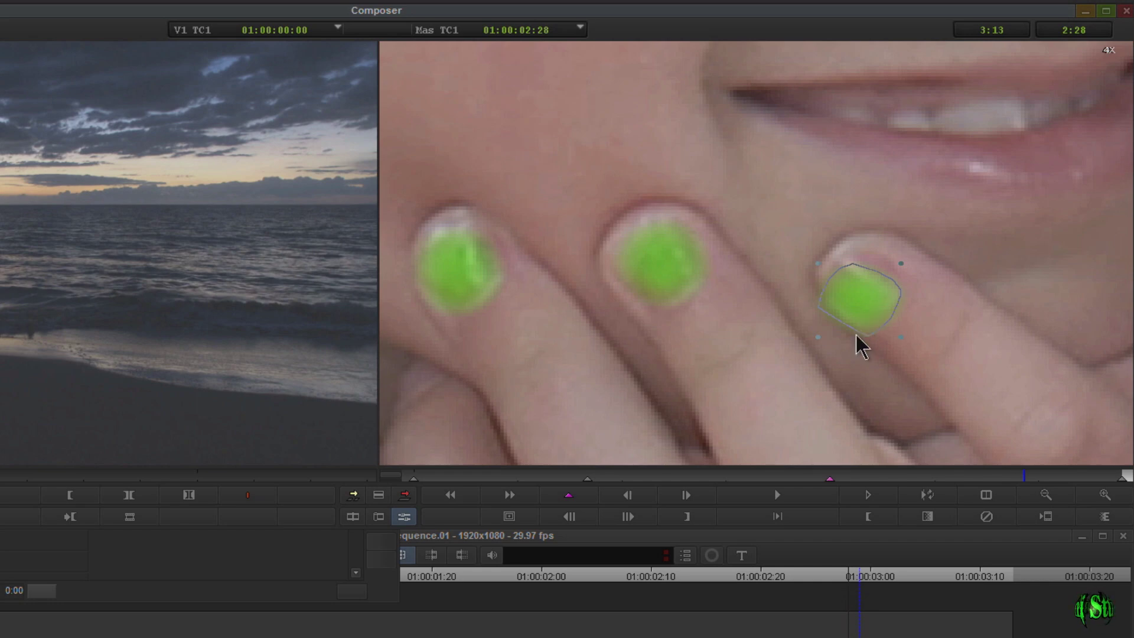
left_click(566, 497)
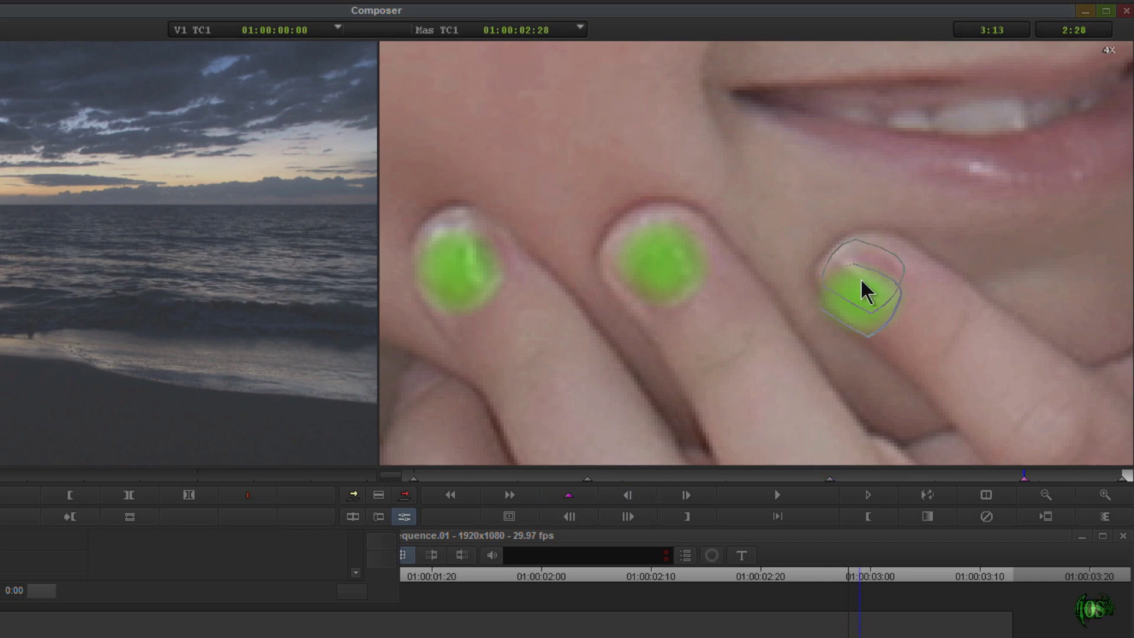
left_click_drag(862, 277, 859, 284)
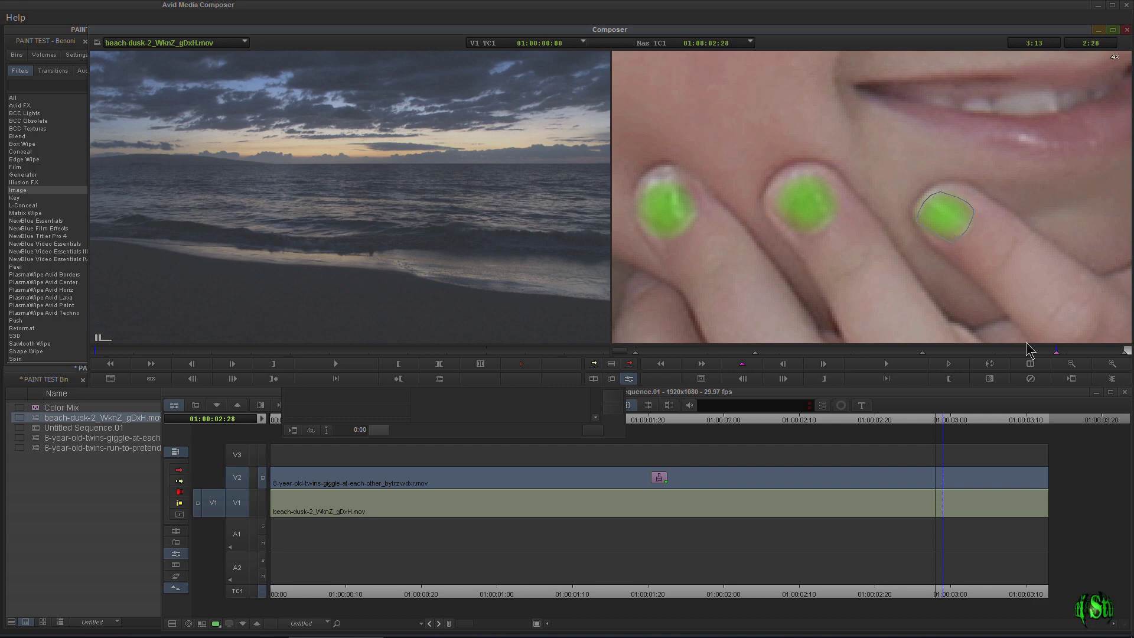
Step: Reposition the third fingernail's shape over the nail at 01:00:03:11 and on the clip's last frame, 01:00:03:12
left_click_drag(1067, 352, 1119, 352)
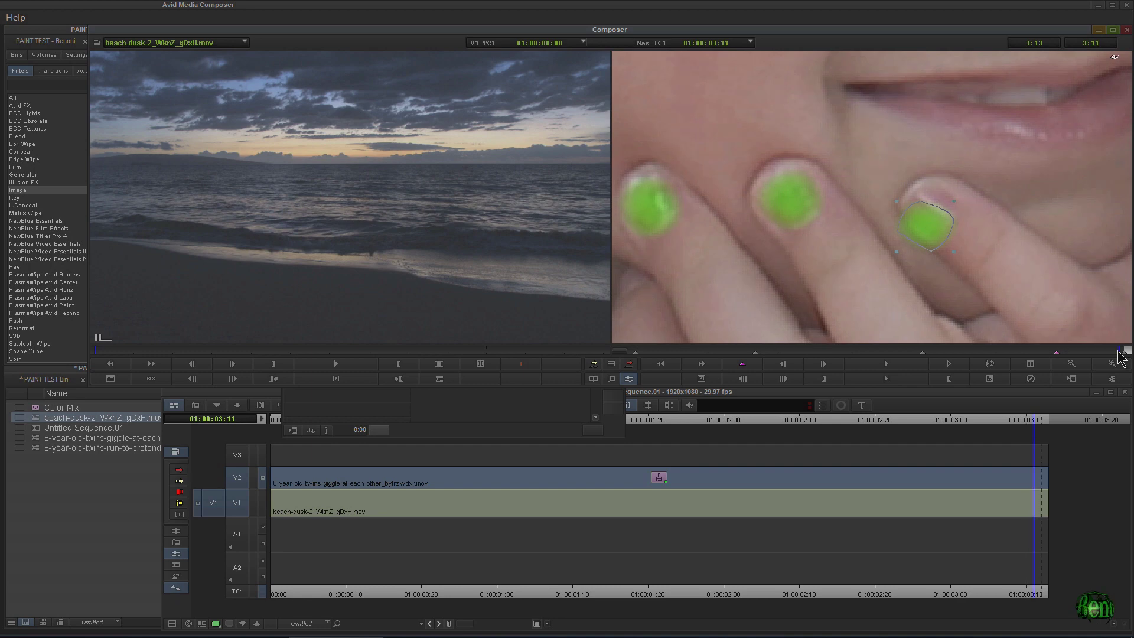
left_click_drag(927, 234, 931, 215)
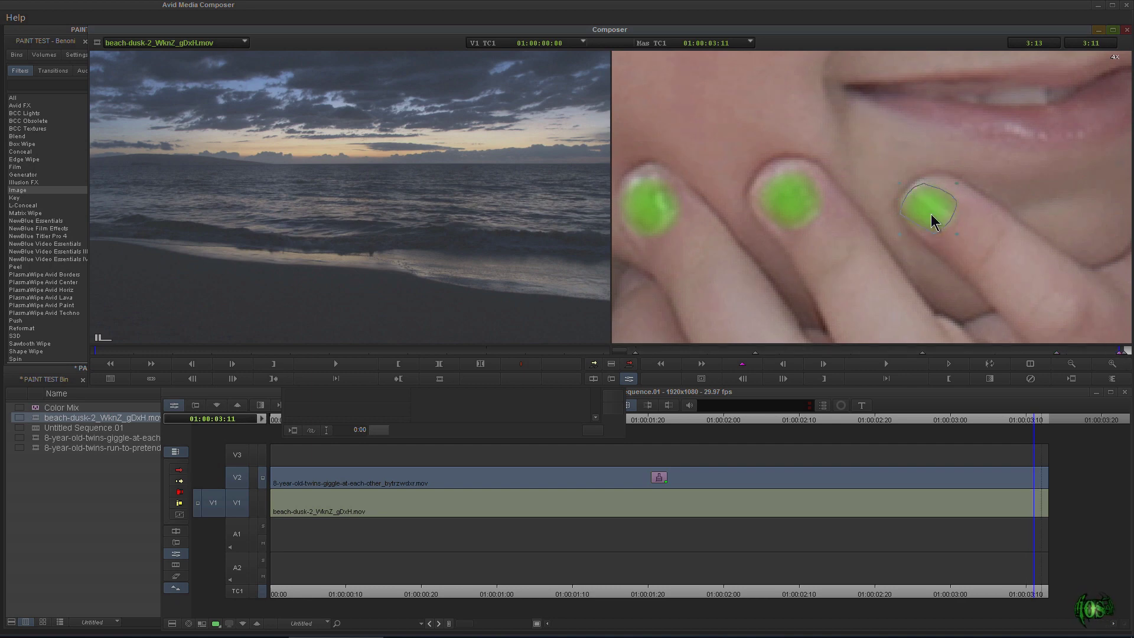
left_click(1124, 352)
left_click_drag(926, 234, 932, 214)
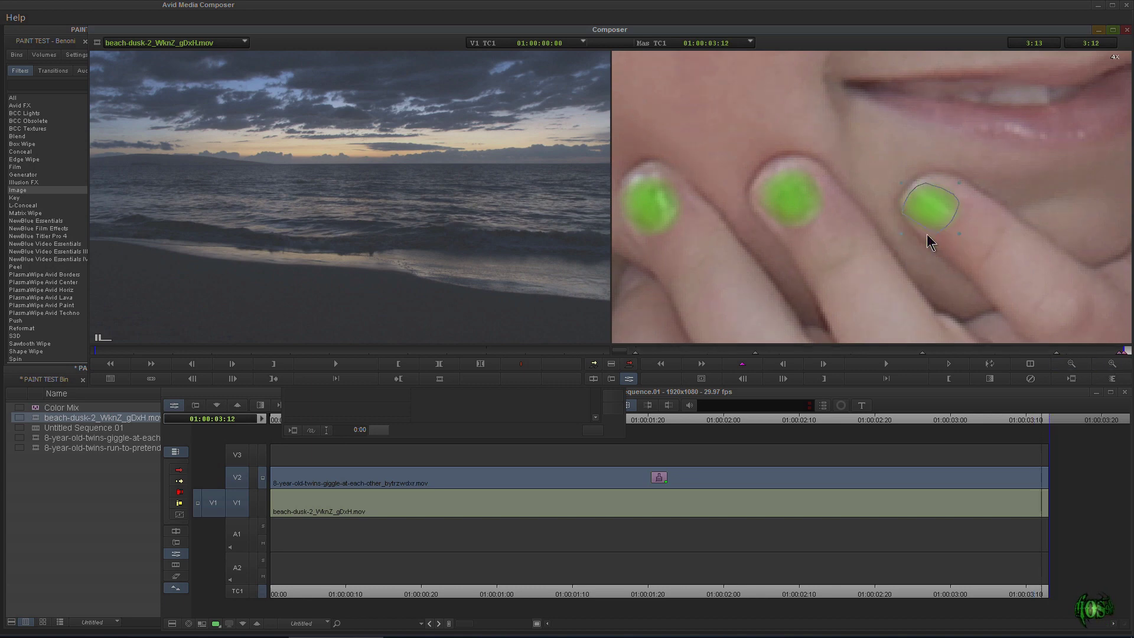
Step: Add a keyframe between those at 01:00:02:00 and 01:00:02:28 and nudge the third fingernail's shape slightly over the nail
left_click_drag(1105, 352, 995, 354)
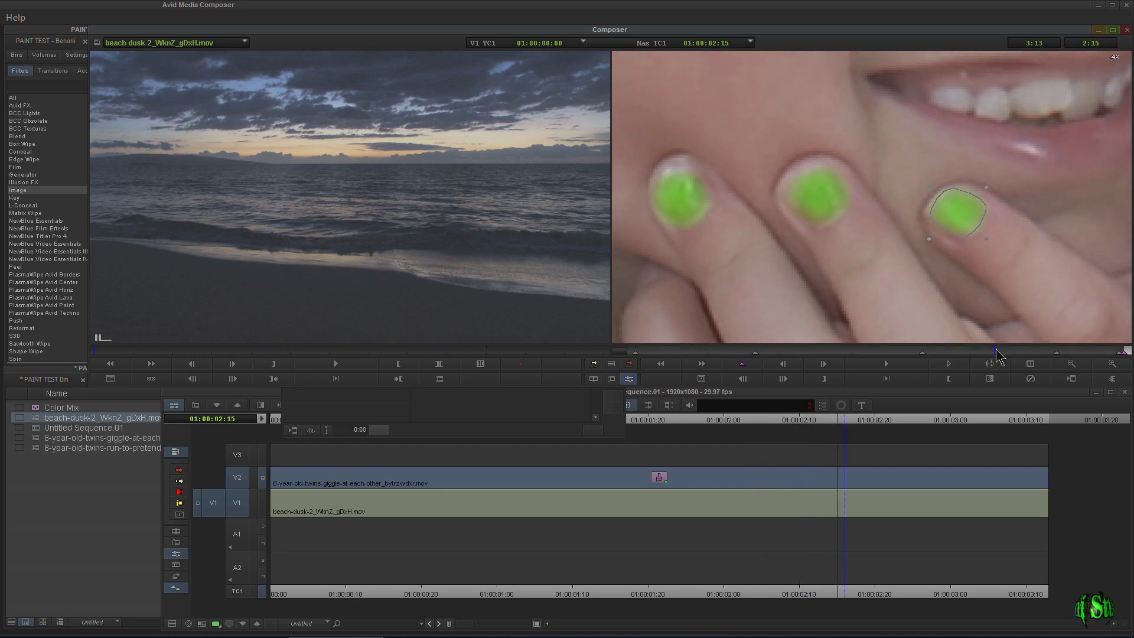
left_click(742, 363)
left_click_drag(962, 223, 962, 224)
left_click(1009, 353)
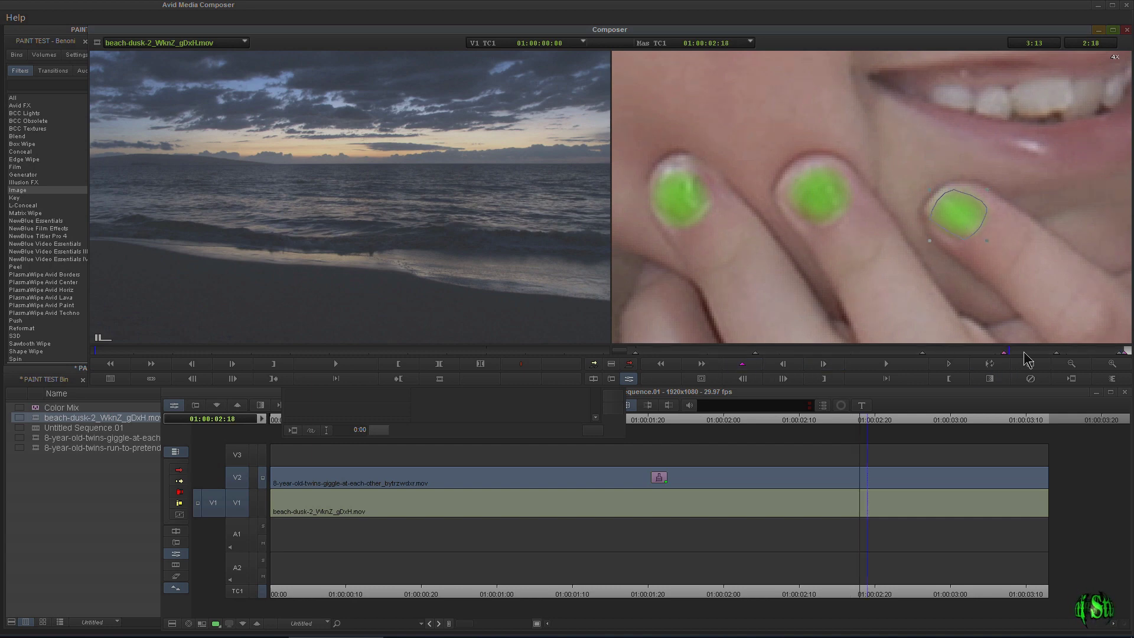
Step: Leave effect editing and play the sequence from the start to check the green fingernails at full frame
left_click_drag(1025, 353, 616, 363)
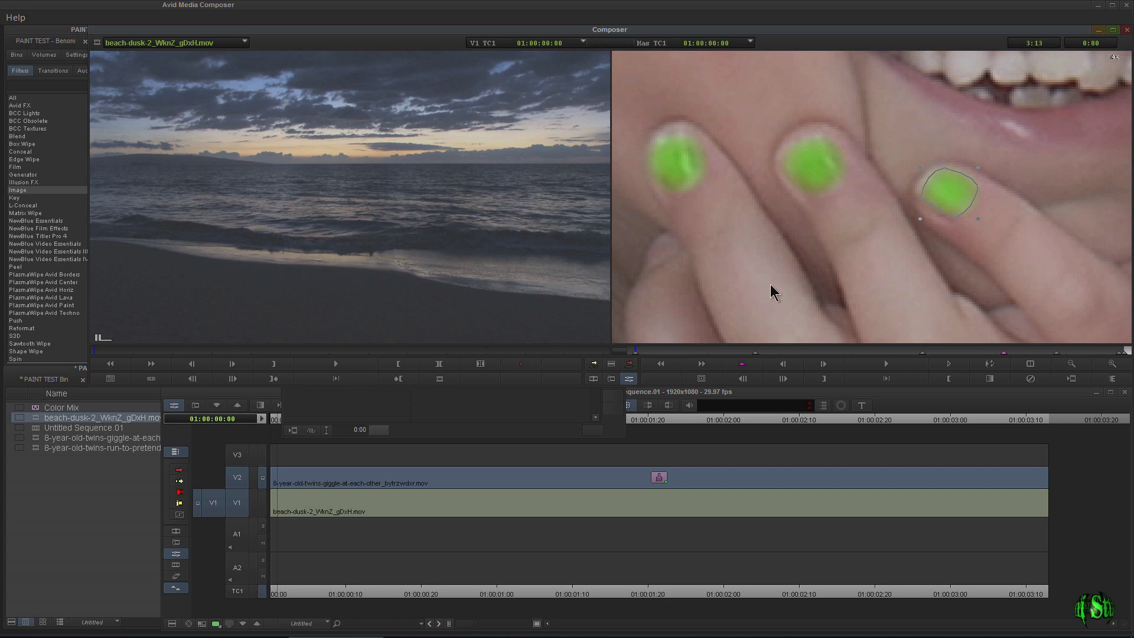
left_click(618, 73)
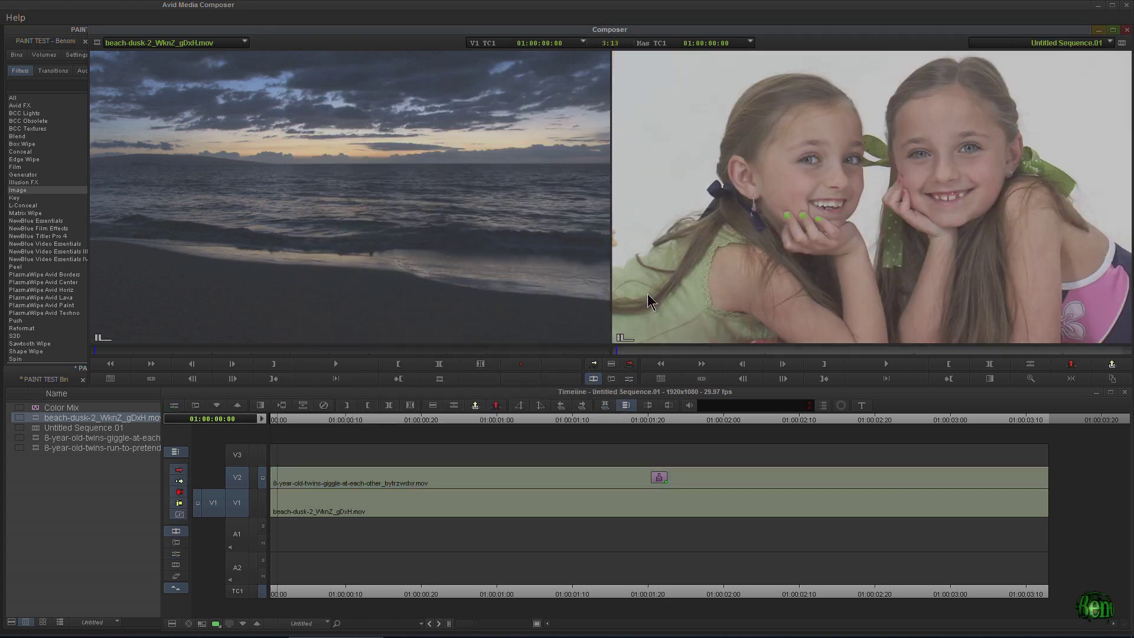
key("space")
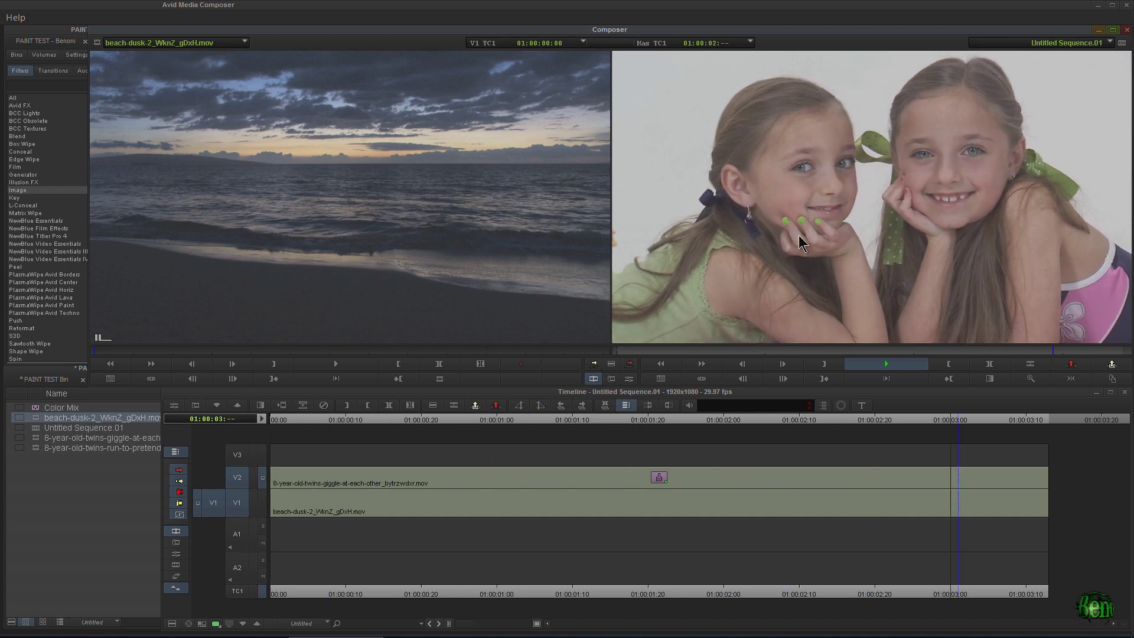
left_click_drag(377, 420, 230, 423)
key("ctrl+shift+f")
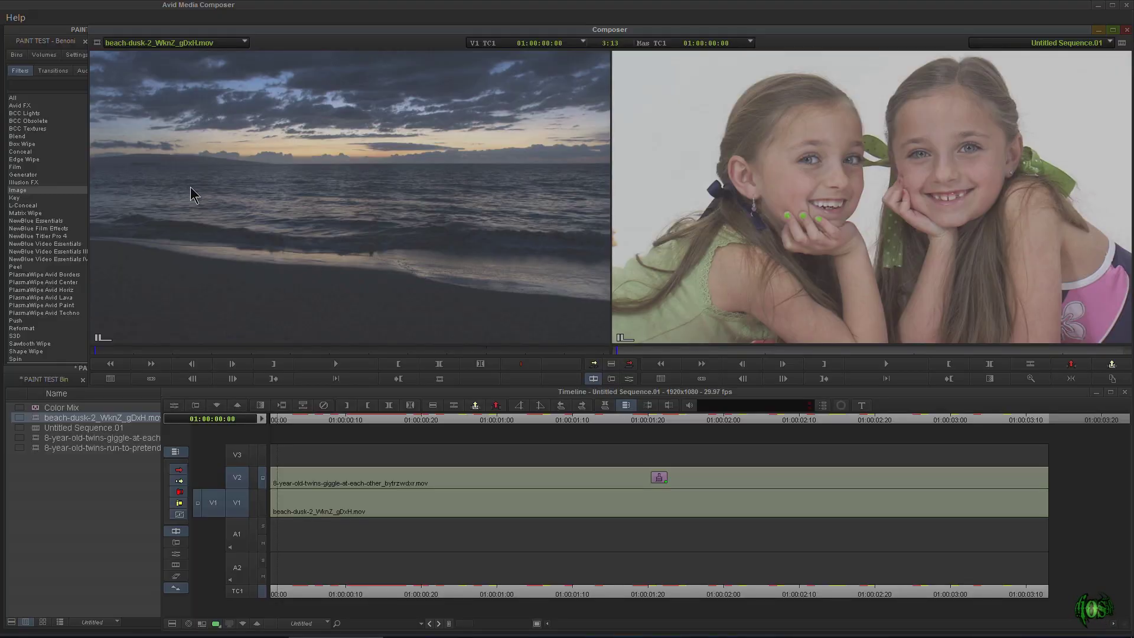
Step: Locate the Paint Effect in the Image category of the effects
left_click(29, 197)
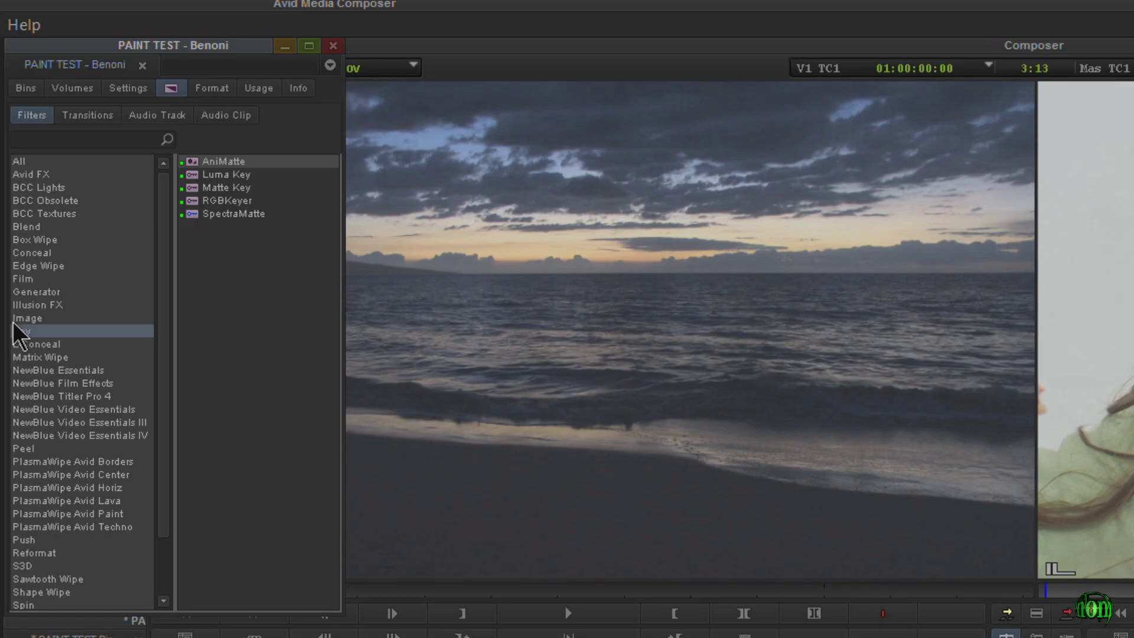
left_click(17, 190)
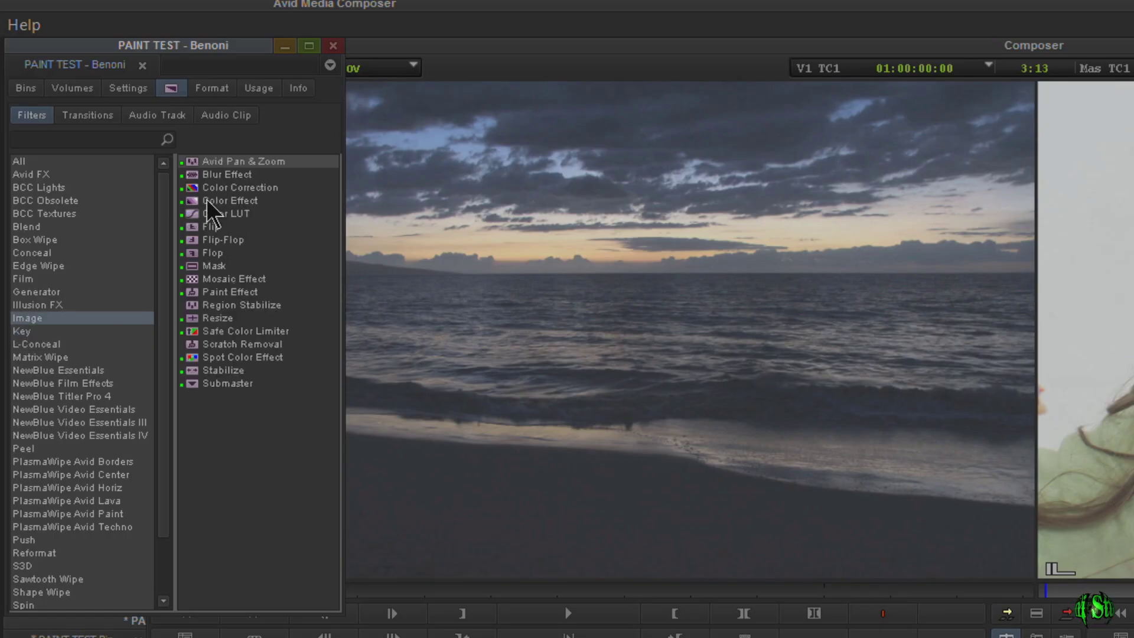
left_click(218, 293)
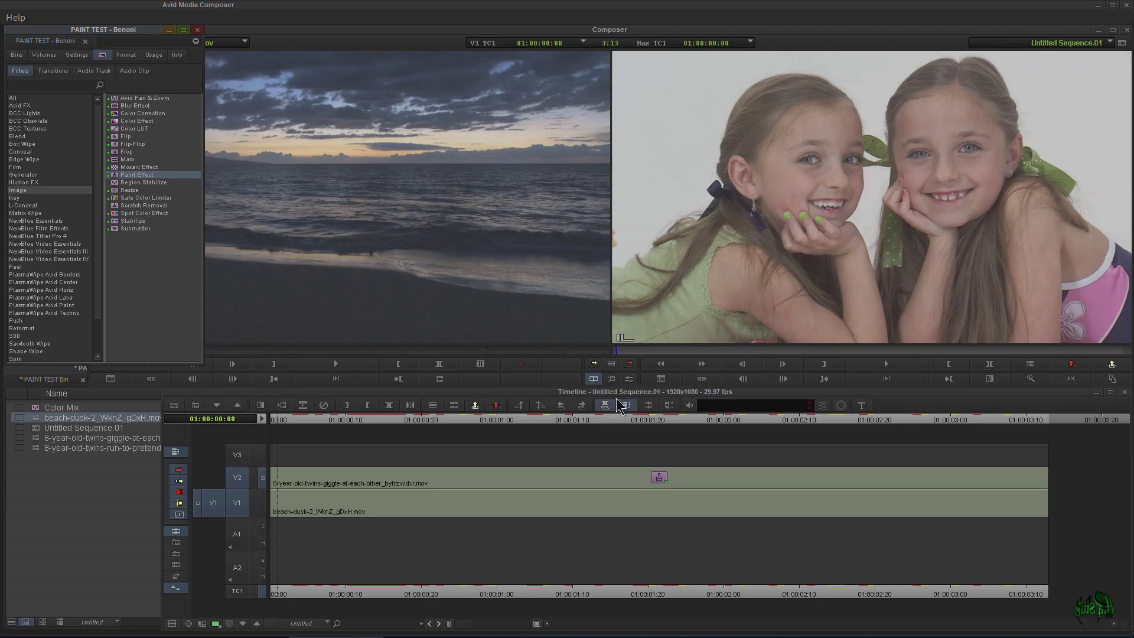
Step: Open the twins clip's Paint Effect for editing and review its Mode, Tracking and Color parameters
left_click(1065, 635)
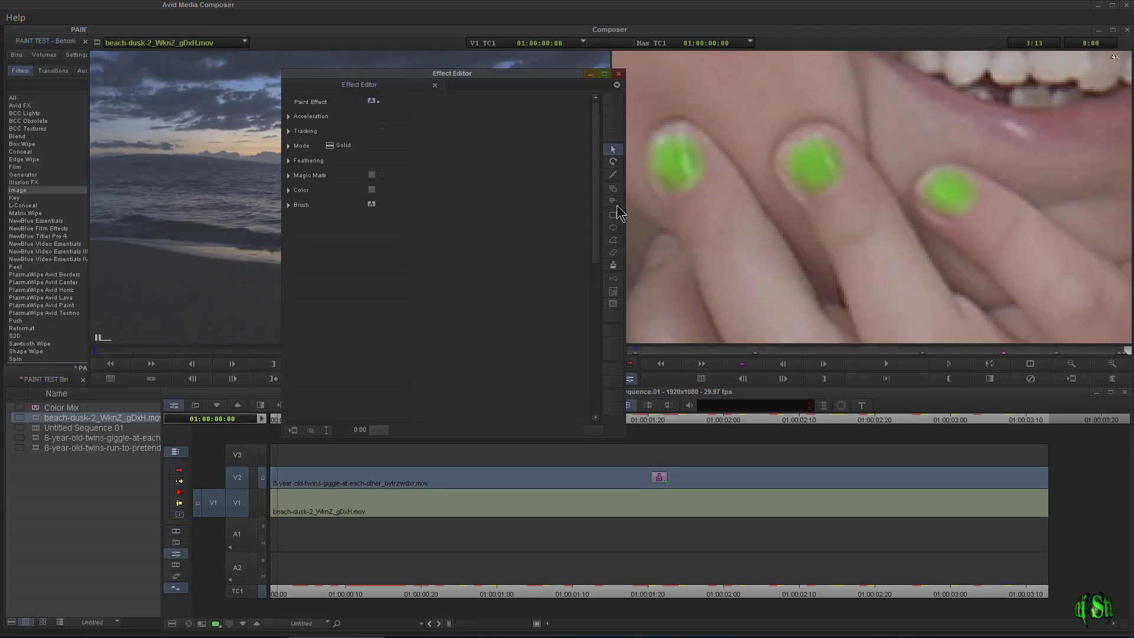
left_click(288, 145)
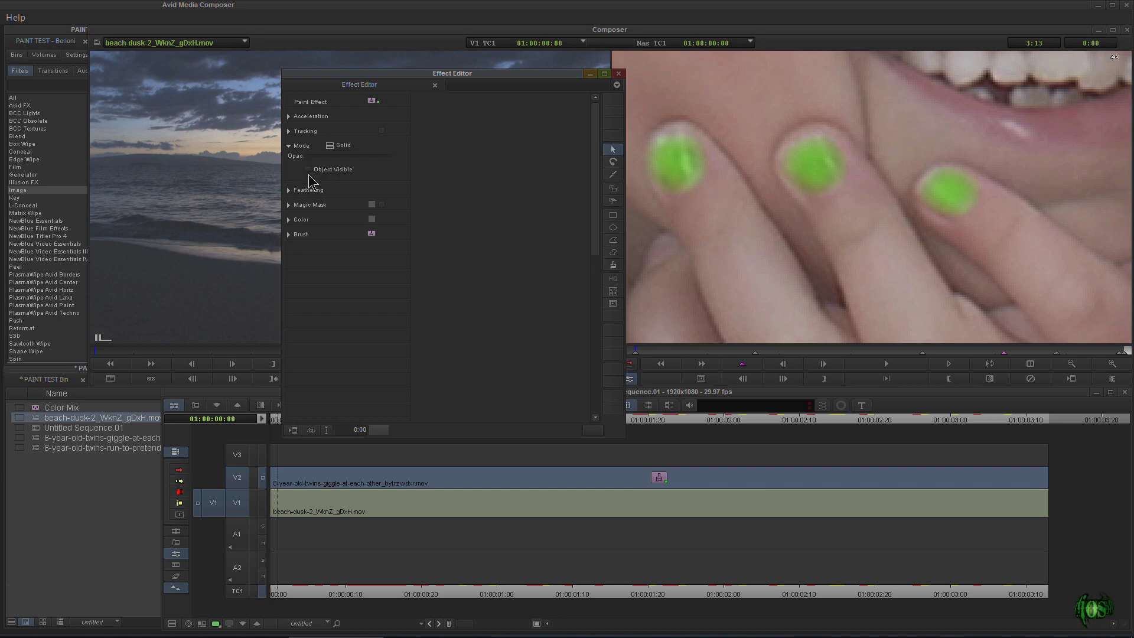
left_click(330, 148)
left_click(477, 212)
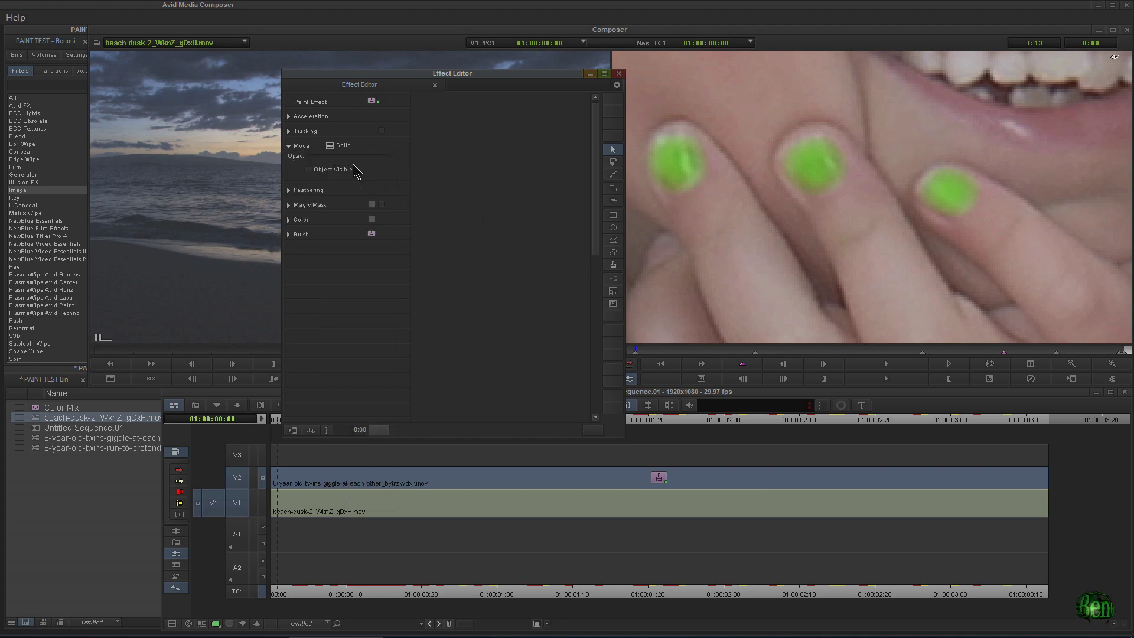
left_click(289, 131)
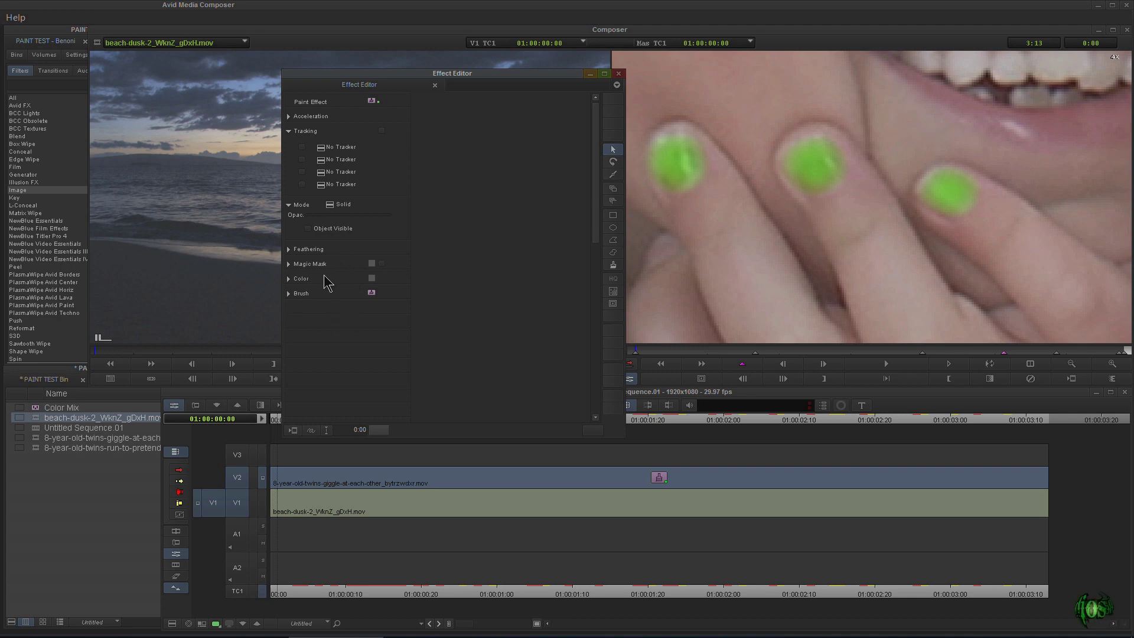
left_click(288, 279)
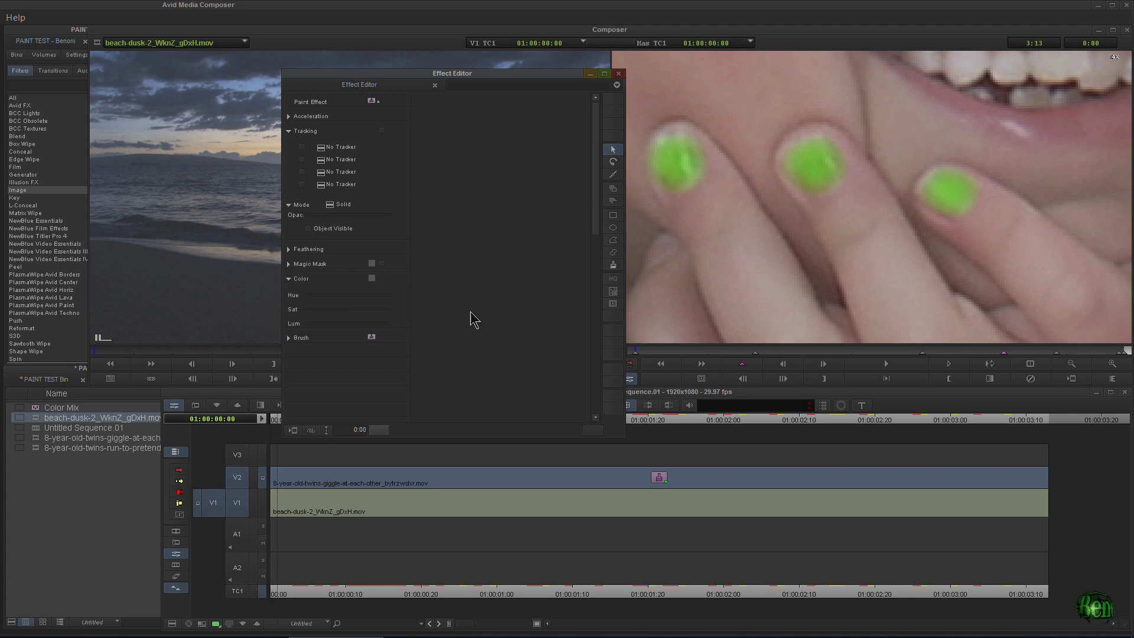
left_click(619, 75)
Step: Scrub through the twins clip and, with V1 monitored, the beach clip, returning to the start
left_click_drag(289, 424, 685, 424)
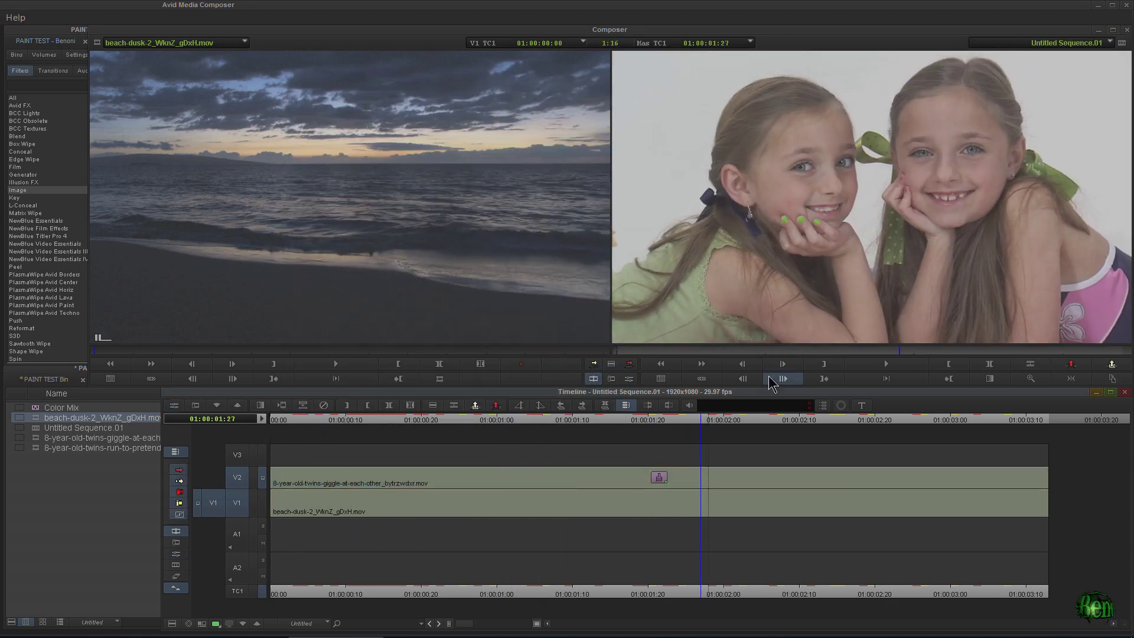
left_click_drag(517, 424, 221, 426)
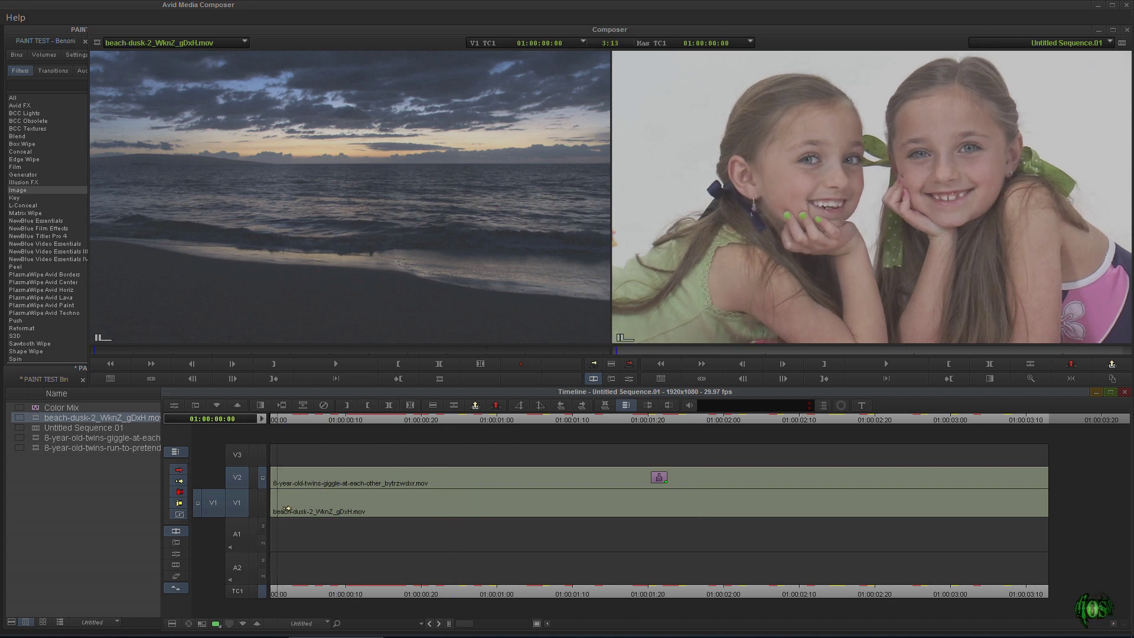
left_click(264, 503)
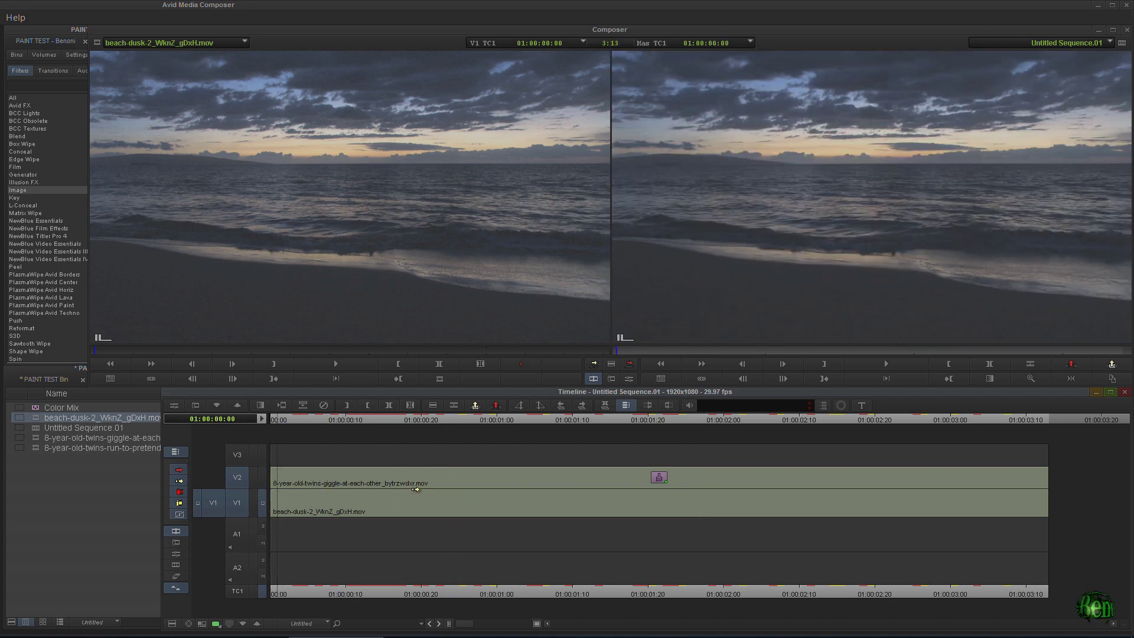
left_click_drag(283, 420, 869, 441)
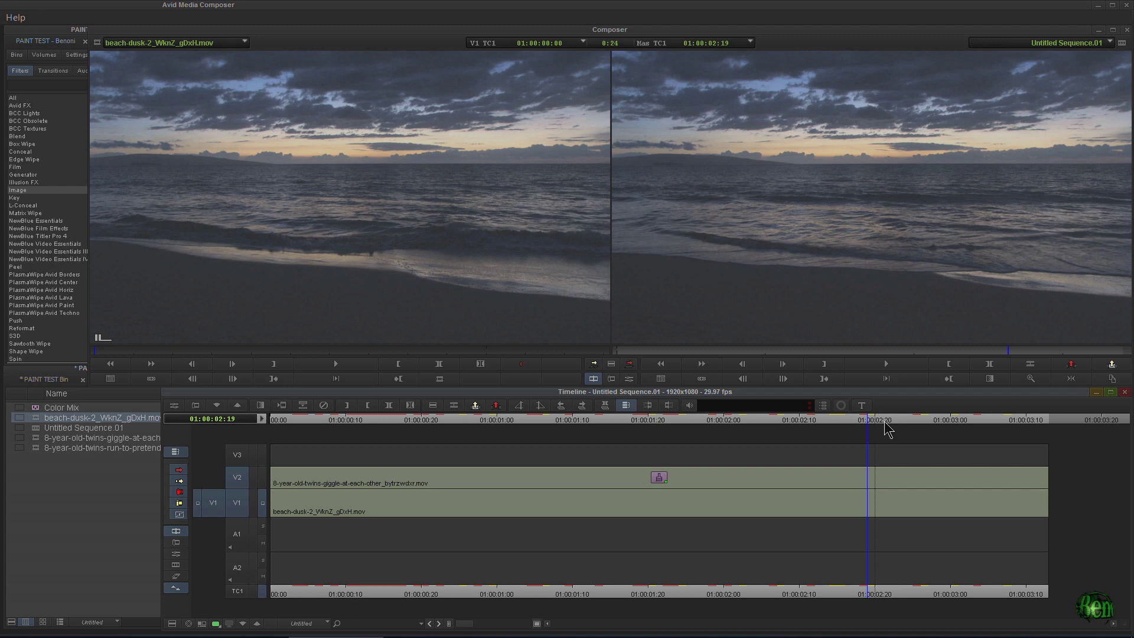
left_click_drag(921, 418, 237, 445)
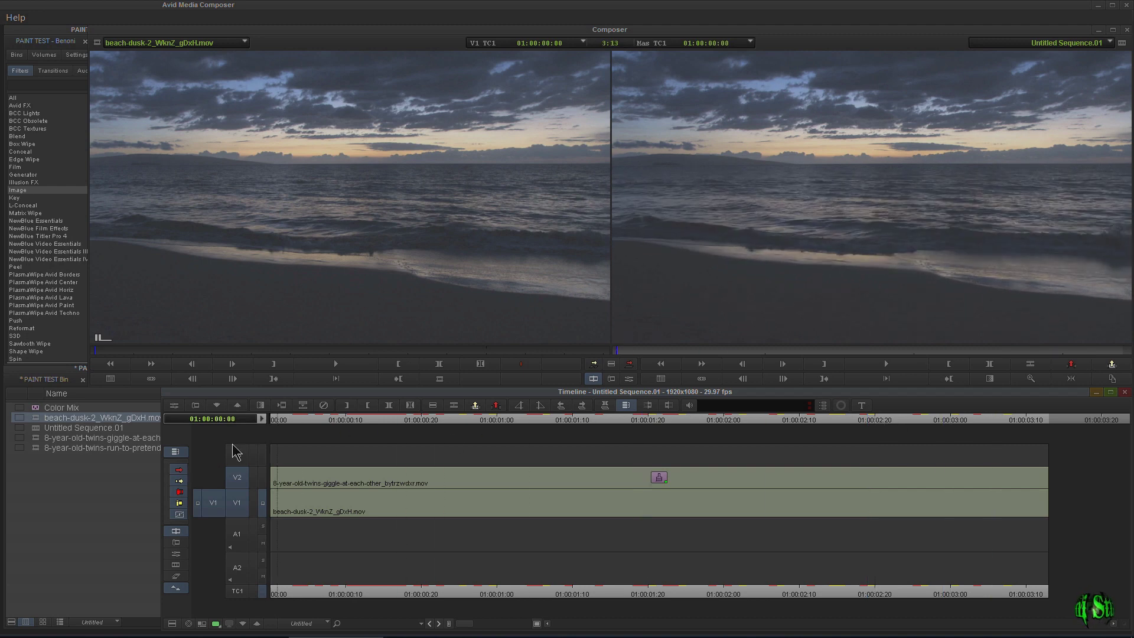
Step: Monitor the beach clip on V1 and deactivate the V2 track with the twins clip
left_click(263, 482)
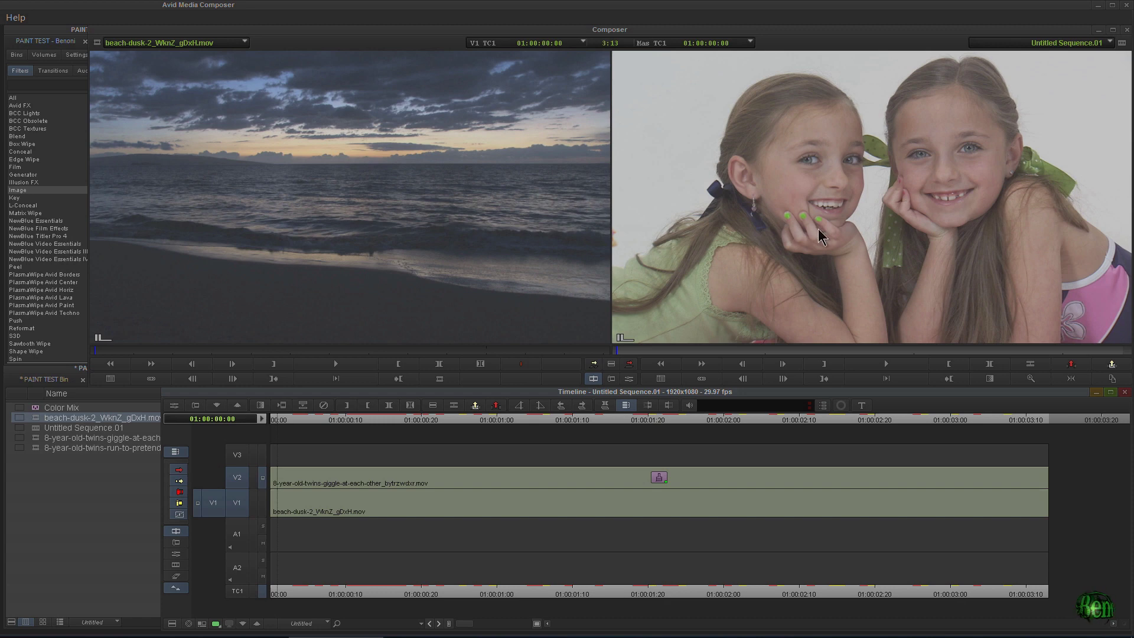
left_click(261, 505)
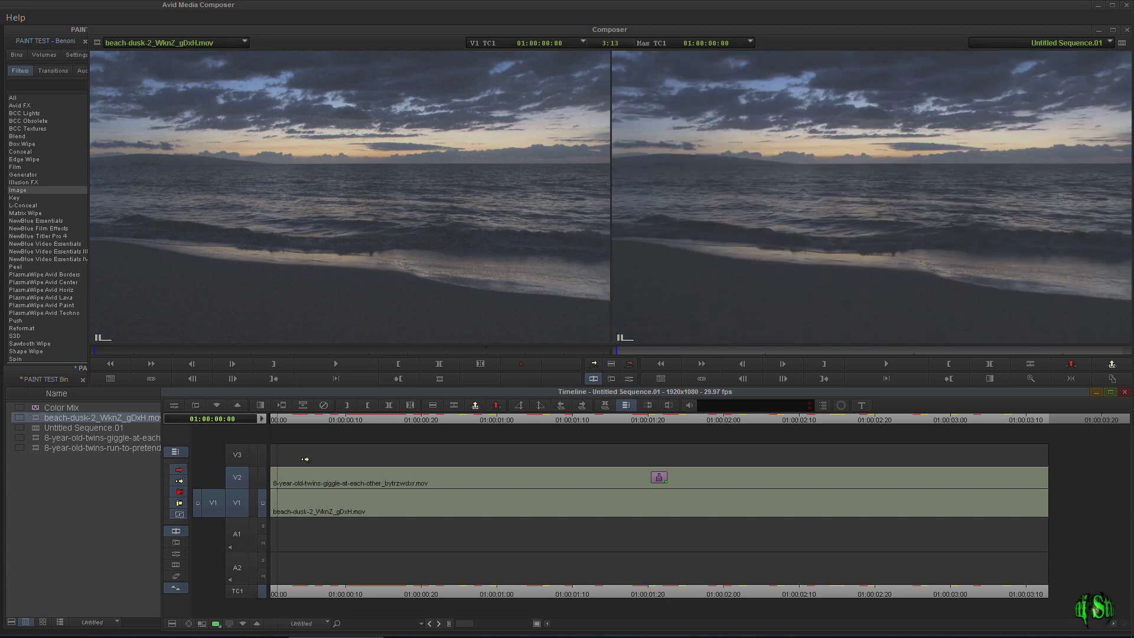
left_click(262, 418)
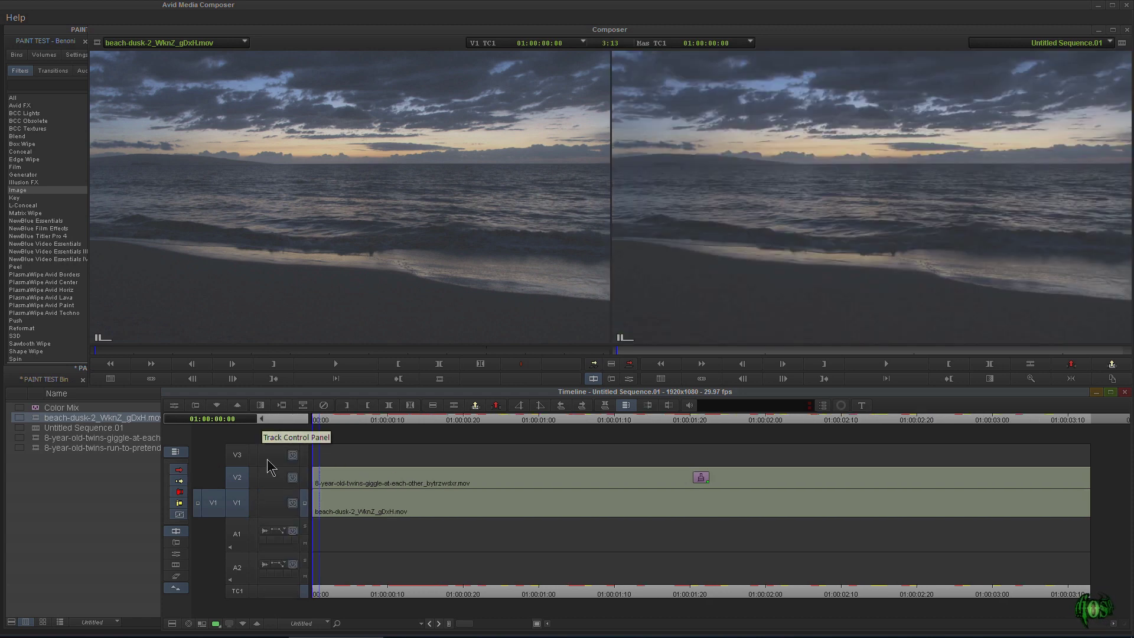
left_click(293, 477)
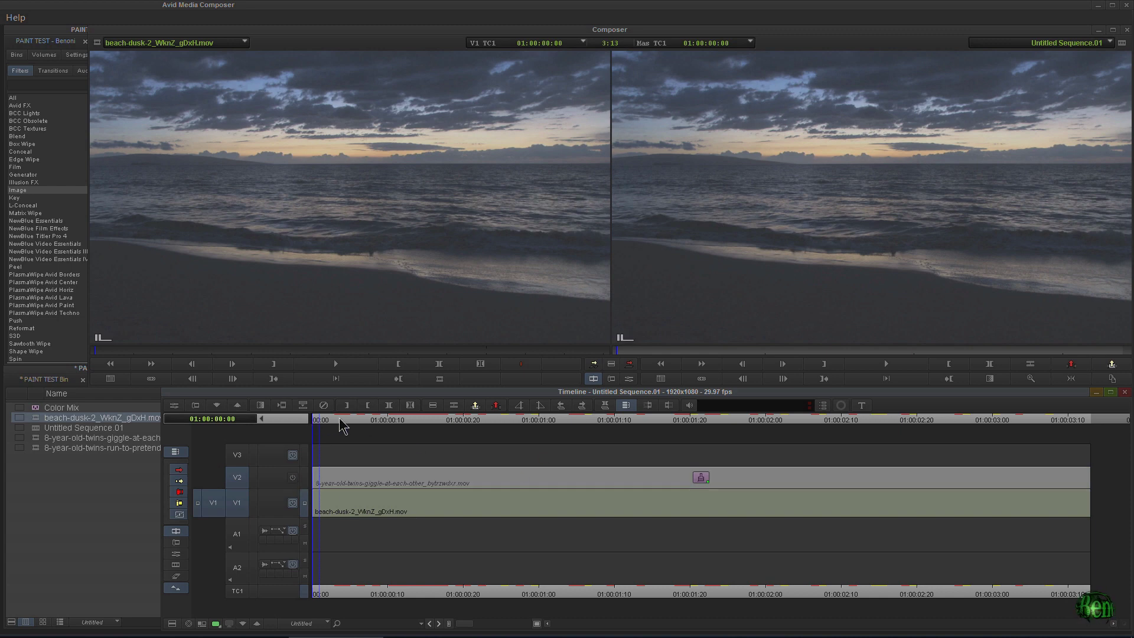
left_click(262, 418)
Step: Apply the Paint Effect to the beach clip on V1 and open it for editing with the whole frame in view
left_click(289, 506)
left_click(32, 192)
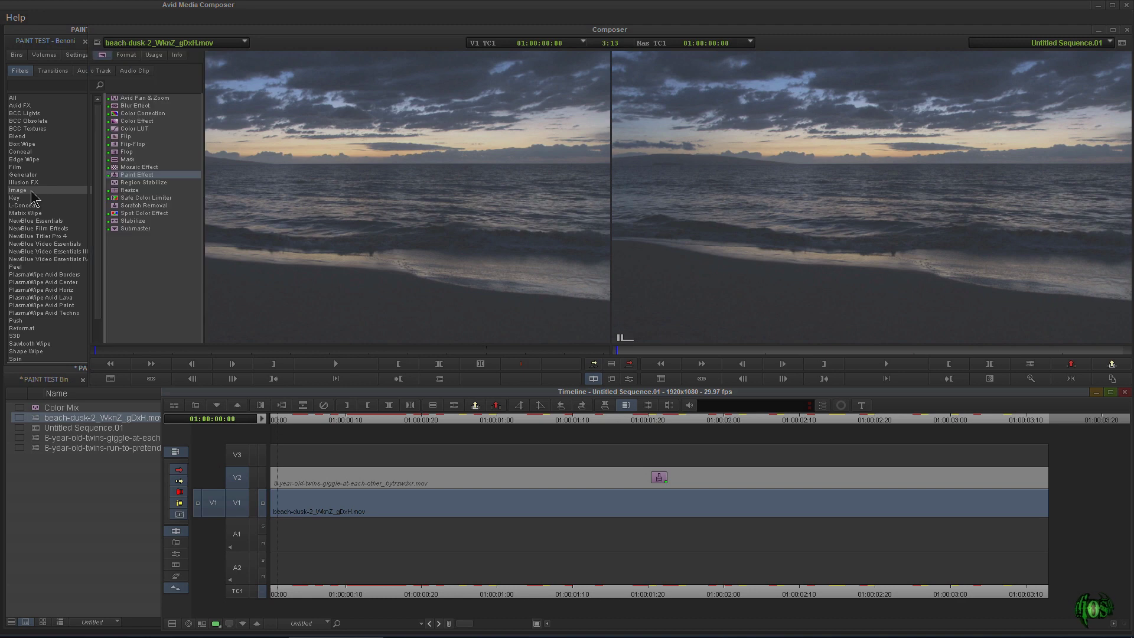
left_click_drag(284, 496, 284, 498)
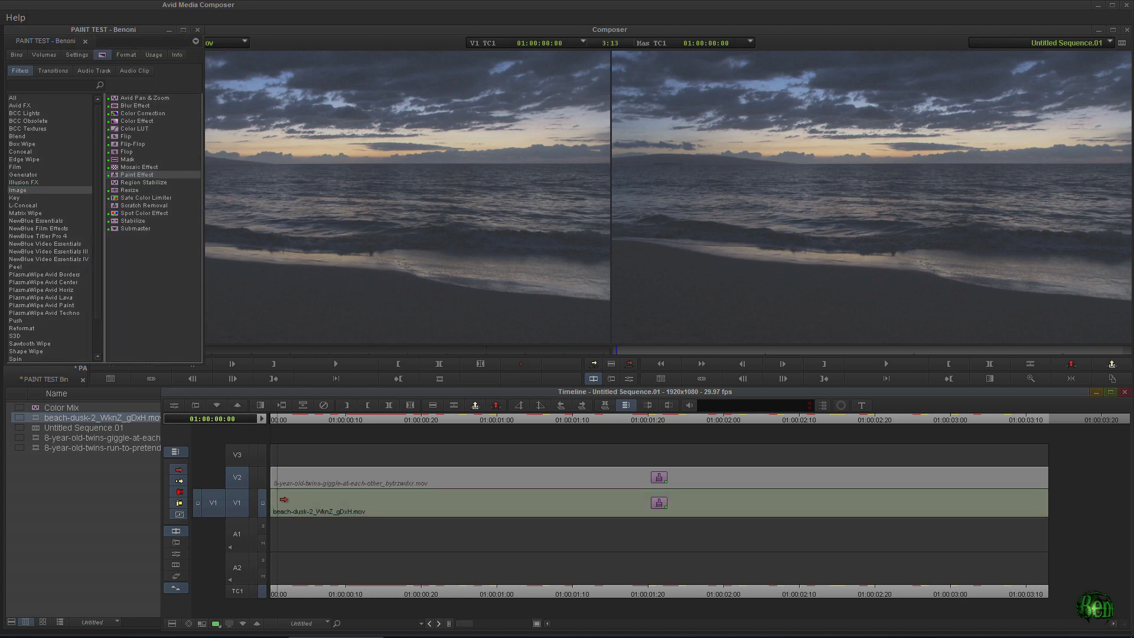
left_click(629, 378)
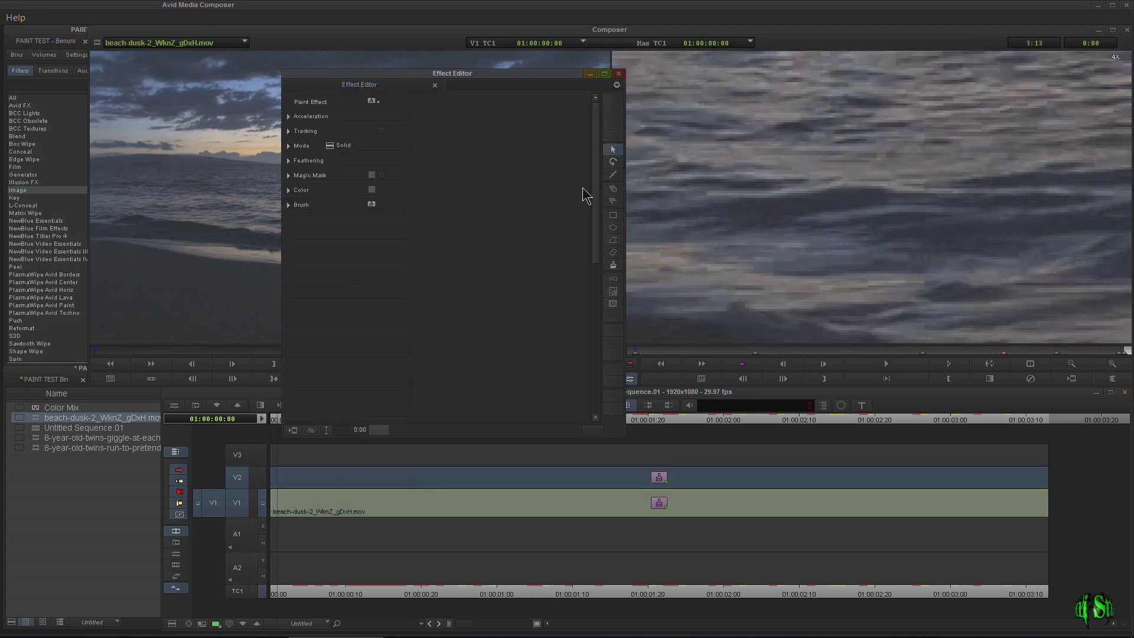
left_click(1075, 366)
left_click(1074, 366)
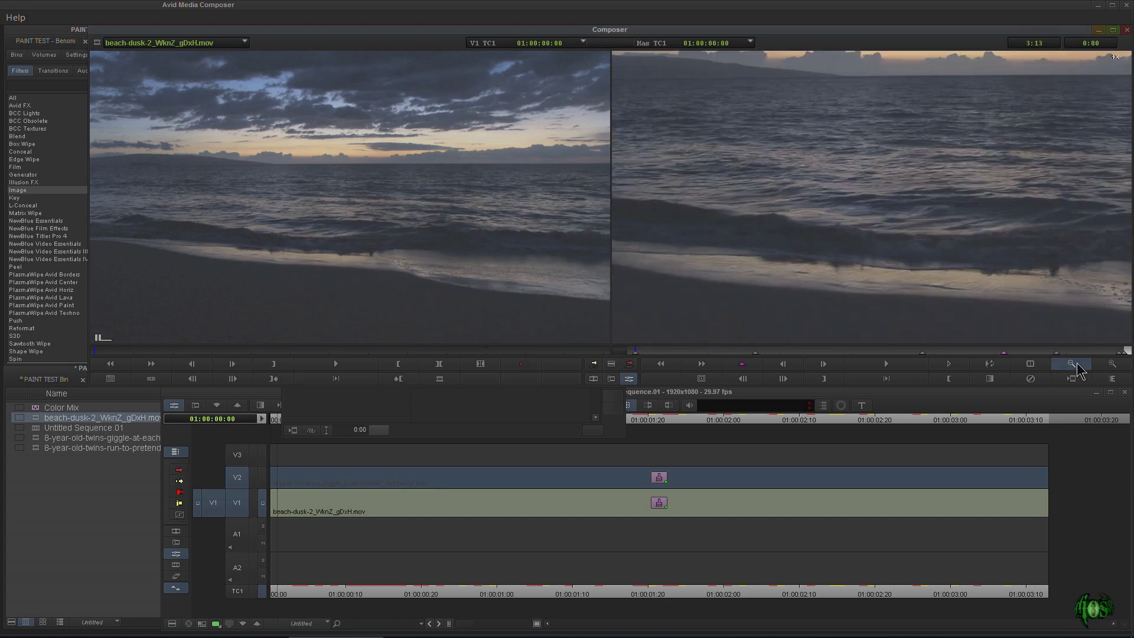
left_click(1075, 366)
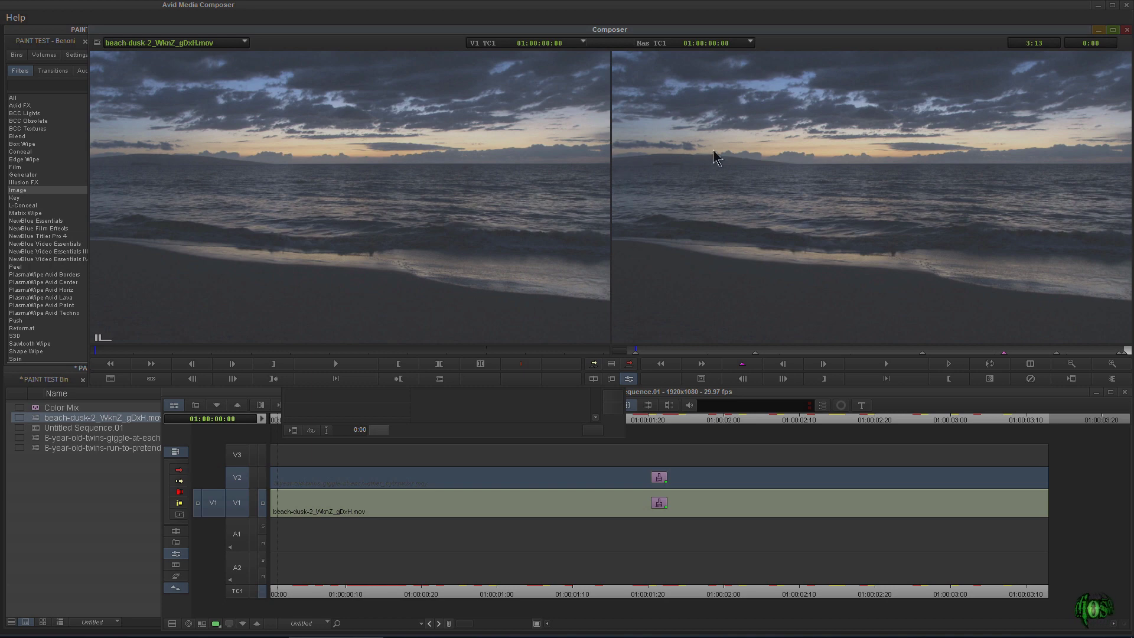
Step: Draw a solid red rectangle across the full width of the beach clip's sky, from the frame's upper edge down to the horizon
left_click(478, 402)
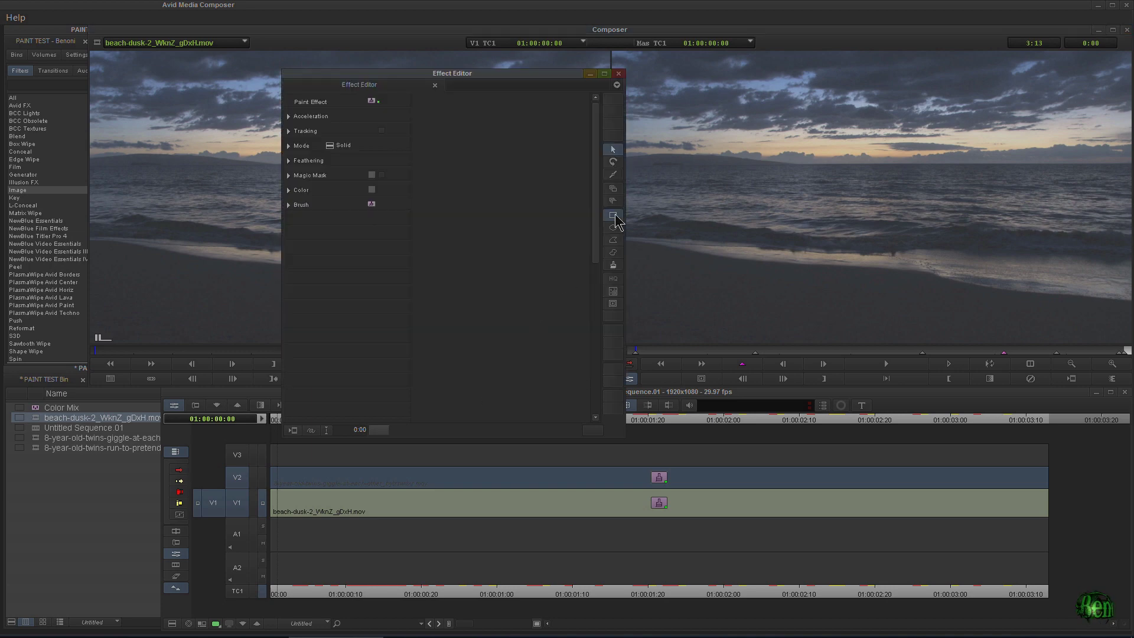
left_click(614, 242)
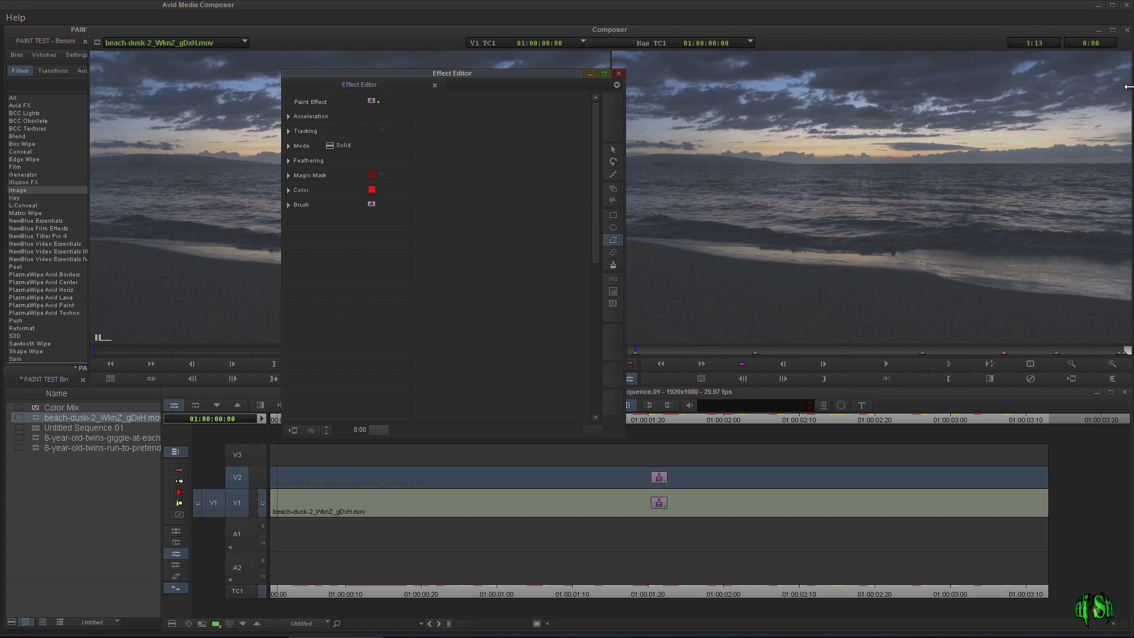
left_click(1129, 162)
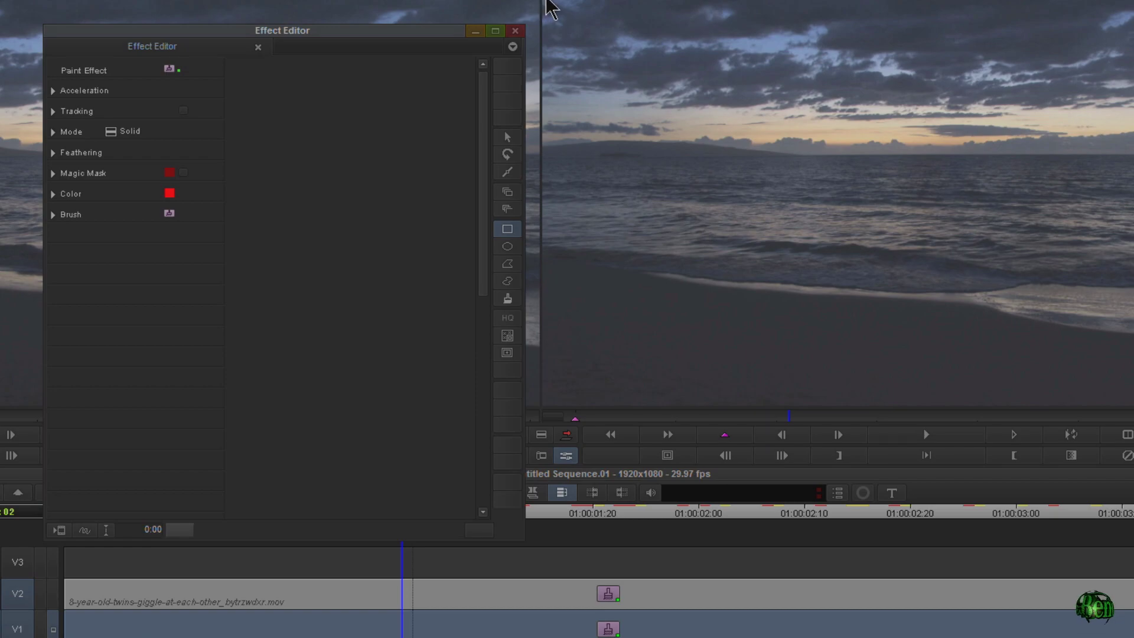
left_click_drag(612, 53, 1131, 161)
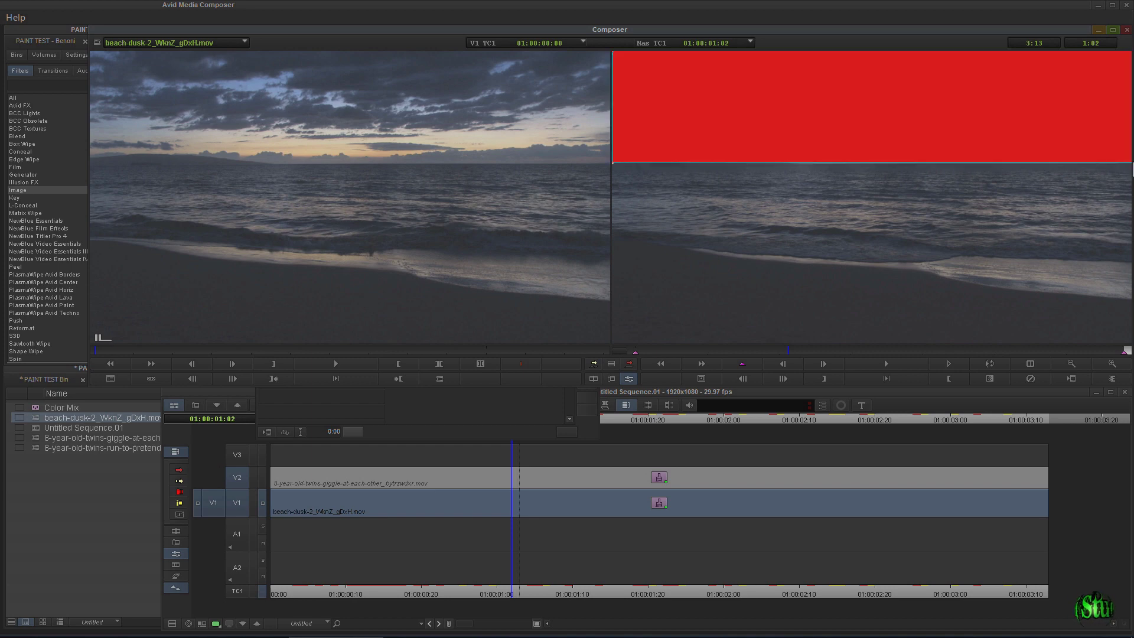
left_click(1072, 365)
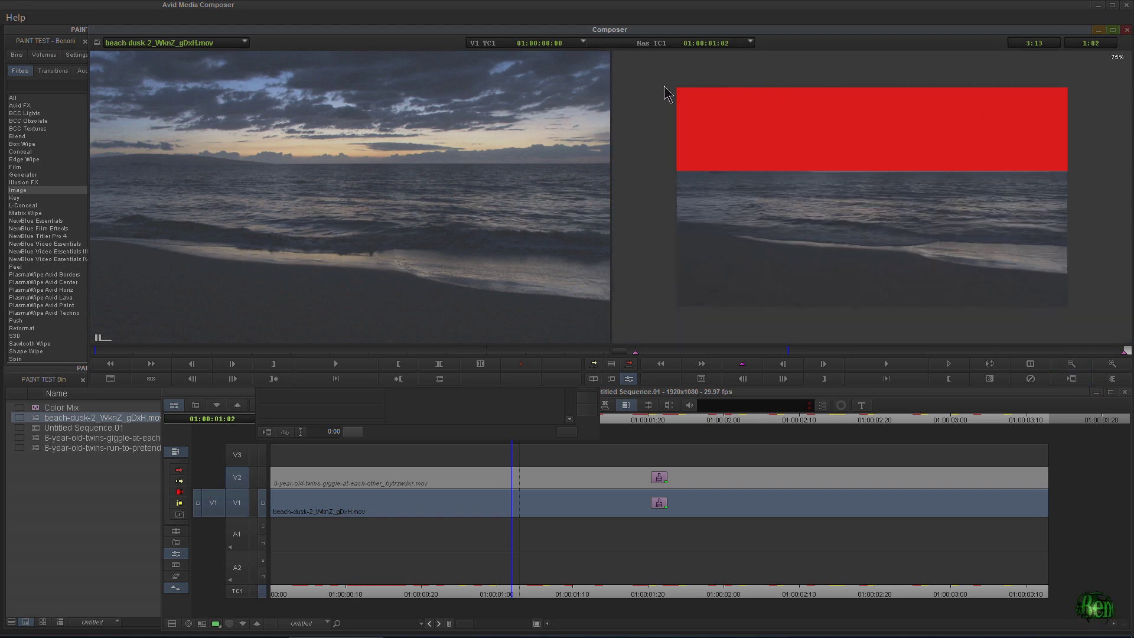
left_click(1112, 364)
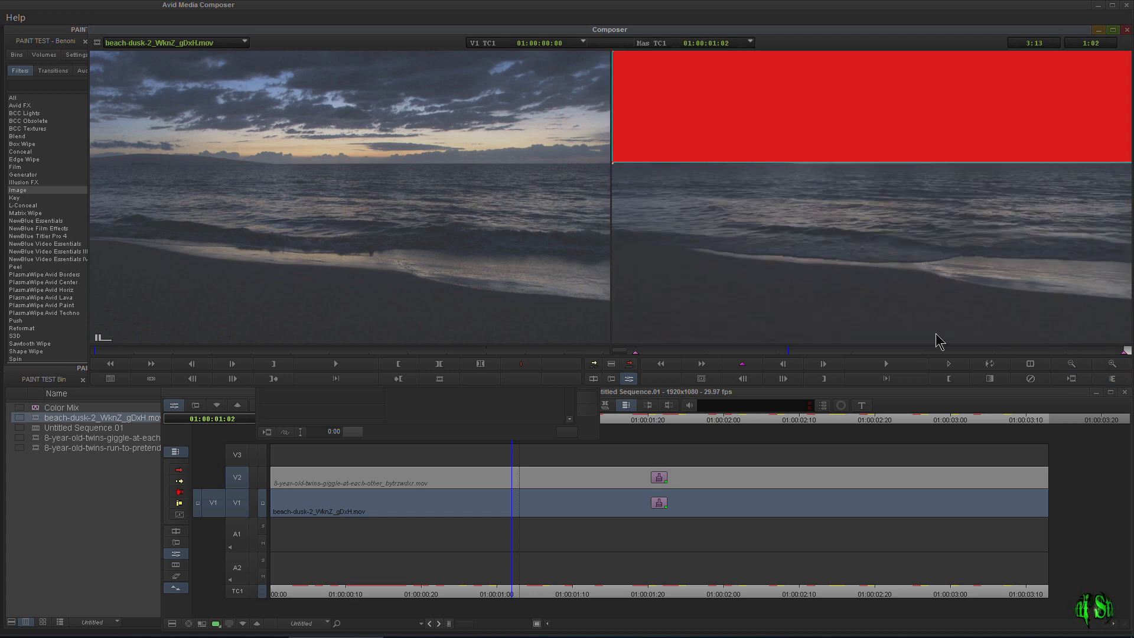
Step: Lower the opacity of the red sky rectangle to 34, keeping its mode at Solid
left_click(410, 421)
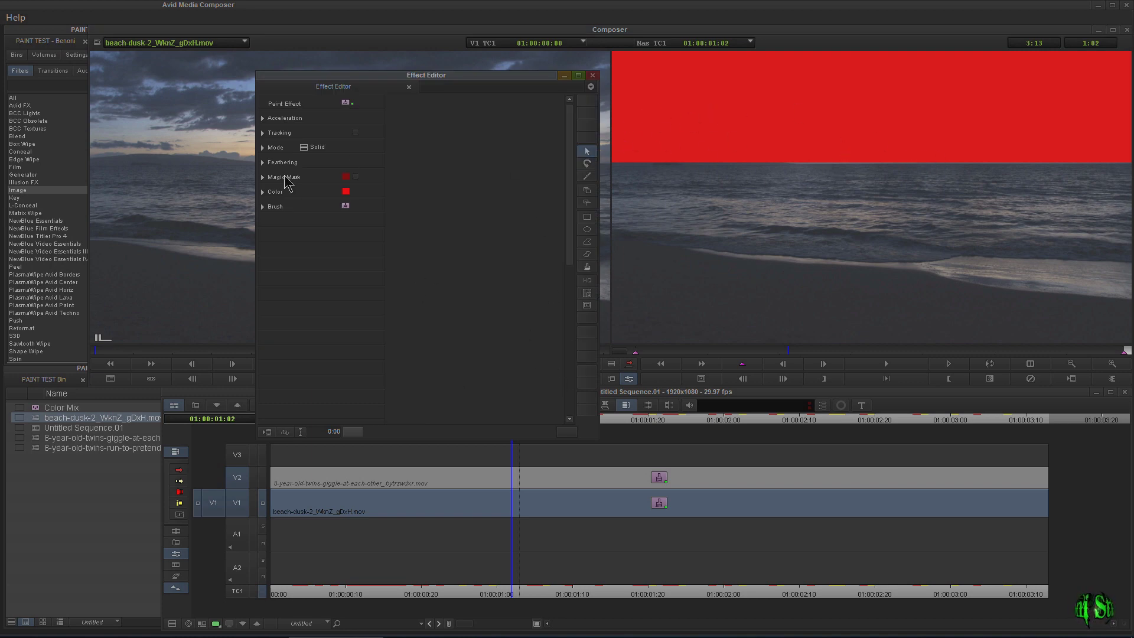
left_click(262, 133)
left_click(262, 132)
left_click(262, 148)
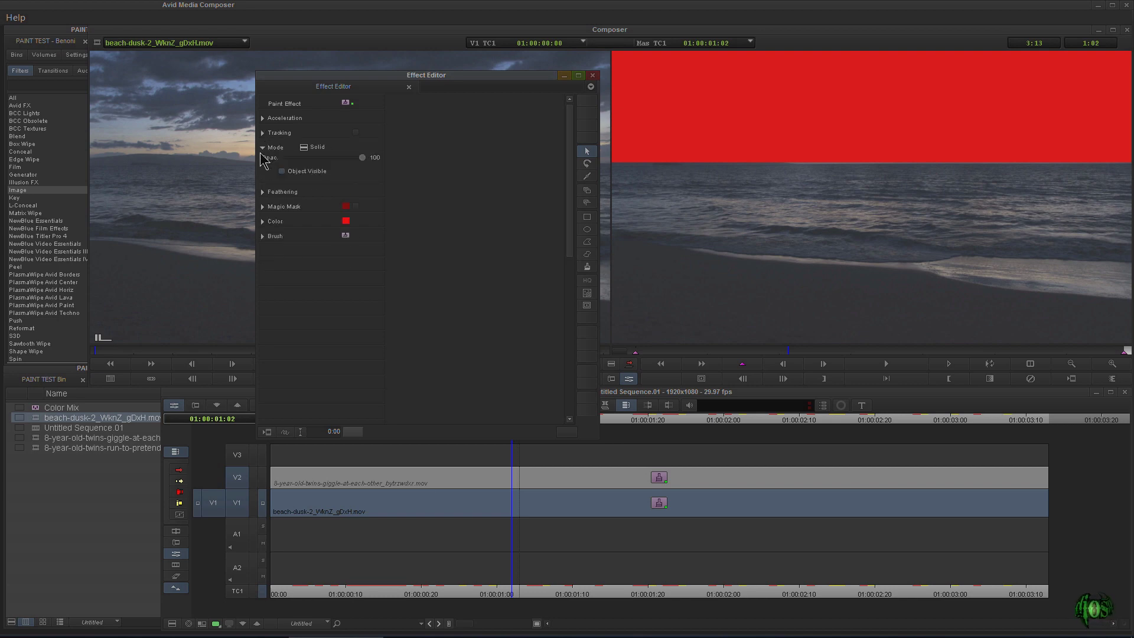
mouse_move(362, 157)
left_mouse_down()
mouse_move(298, 177)
mouse_move(314, 183)
left_mouse_up()
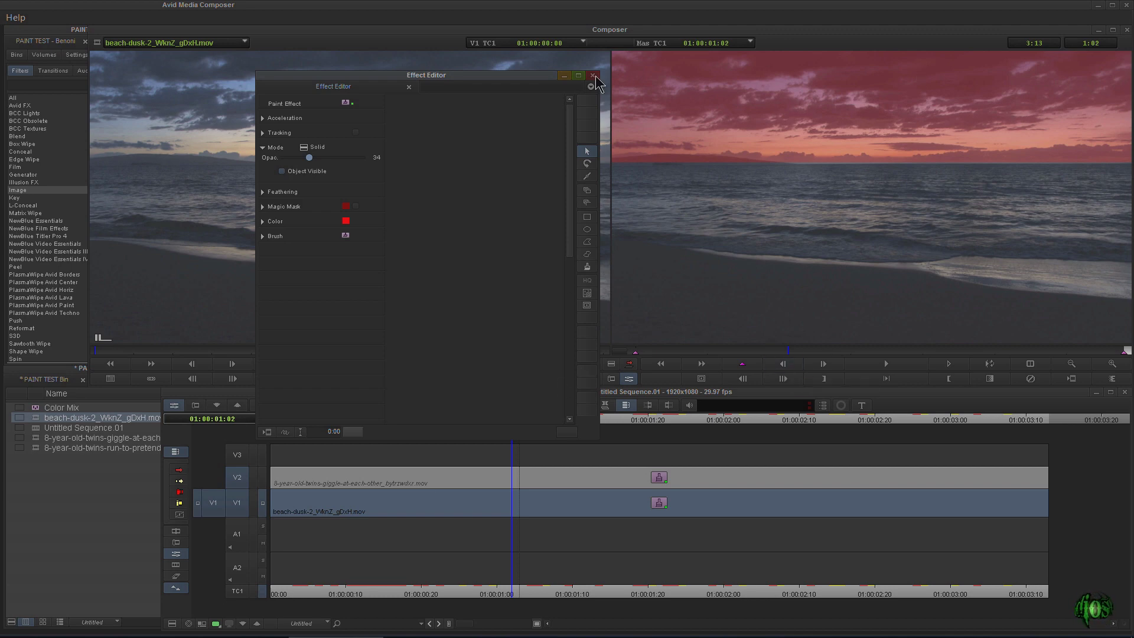
left_click(801, 134)
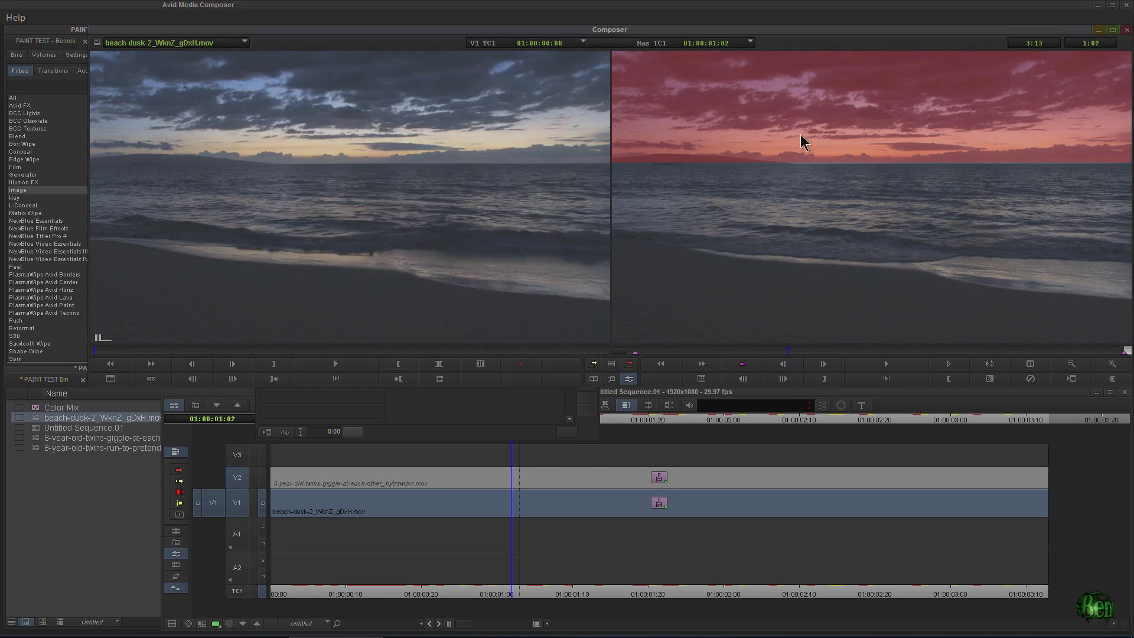
Step: Select the red sky rectangle and inspect its corner points with the whole frame in view
left_click(471, 408)
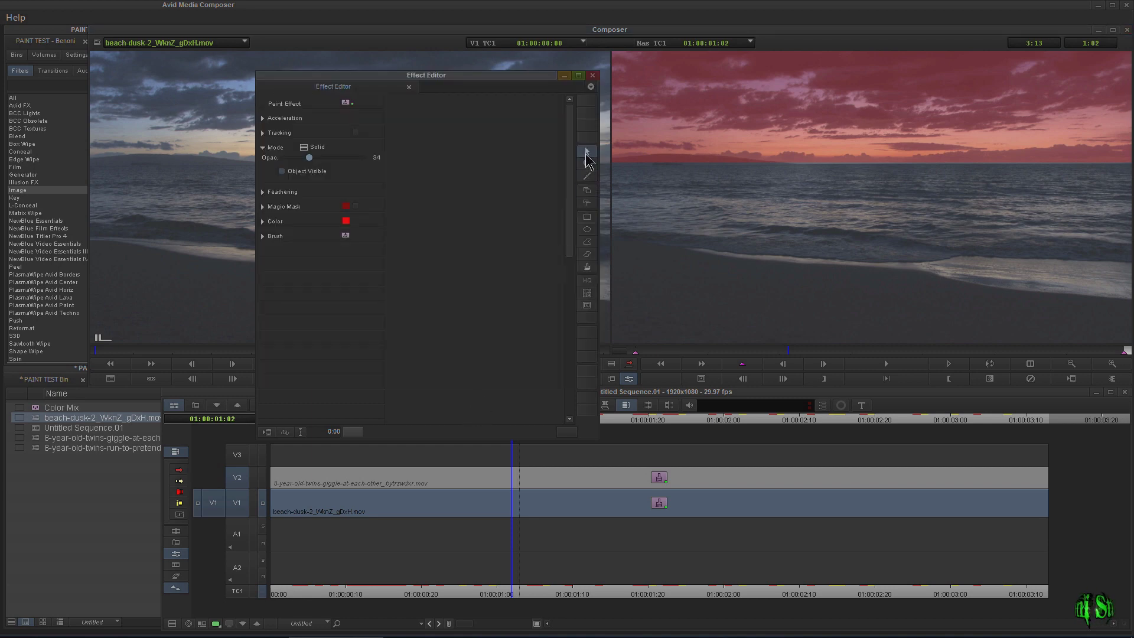
left_click(707, 153)
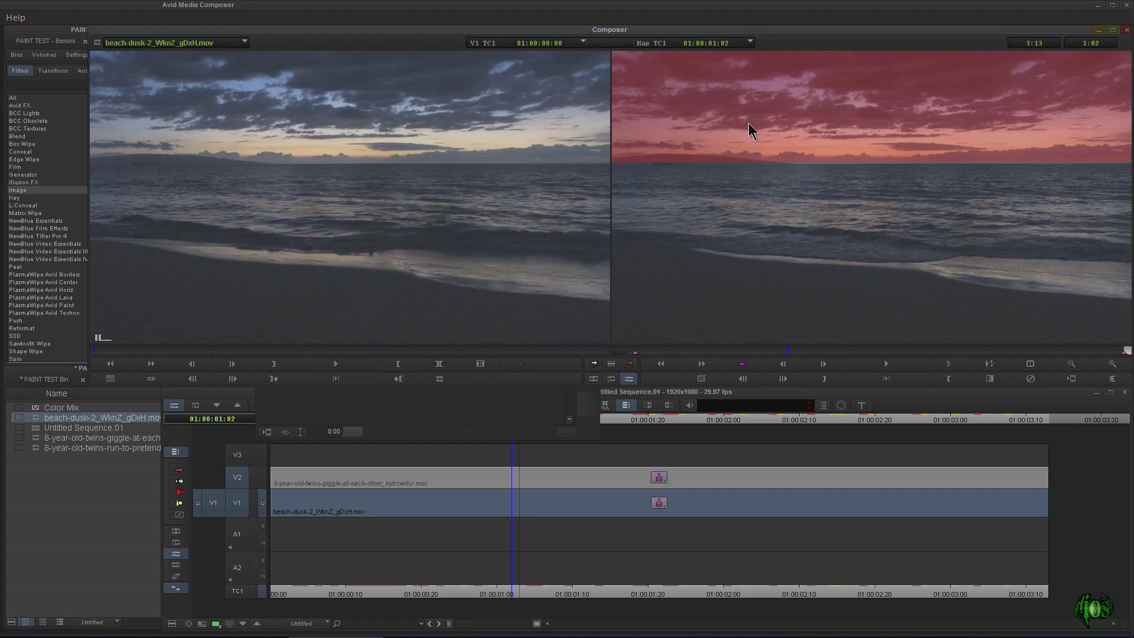
left_click(1071, 363)
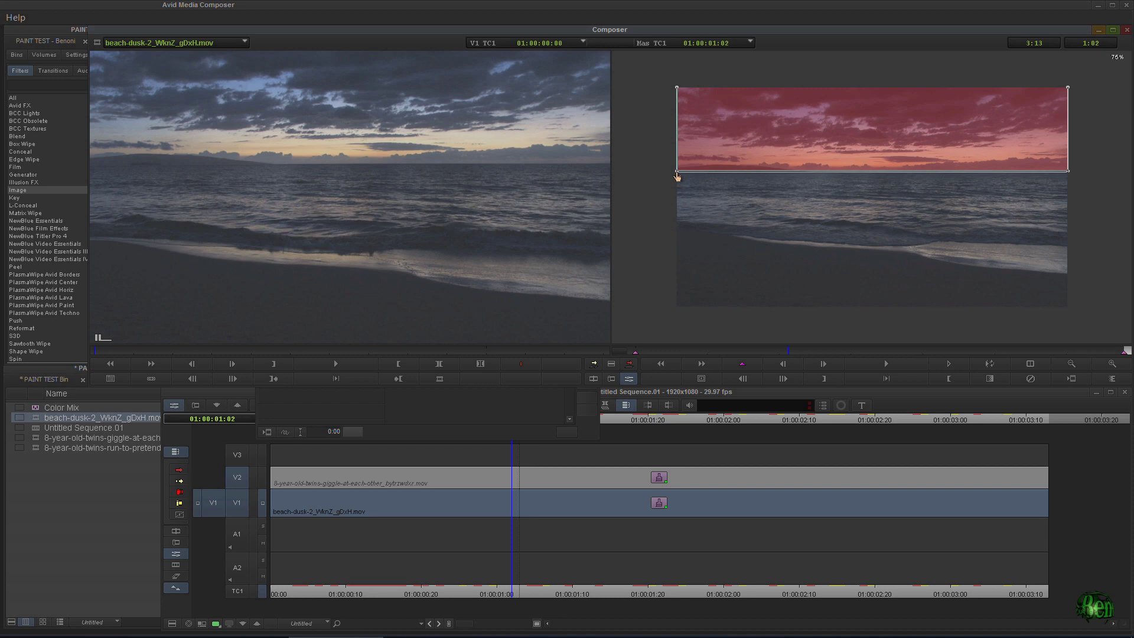
left_click(1111, 364)
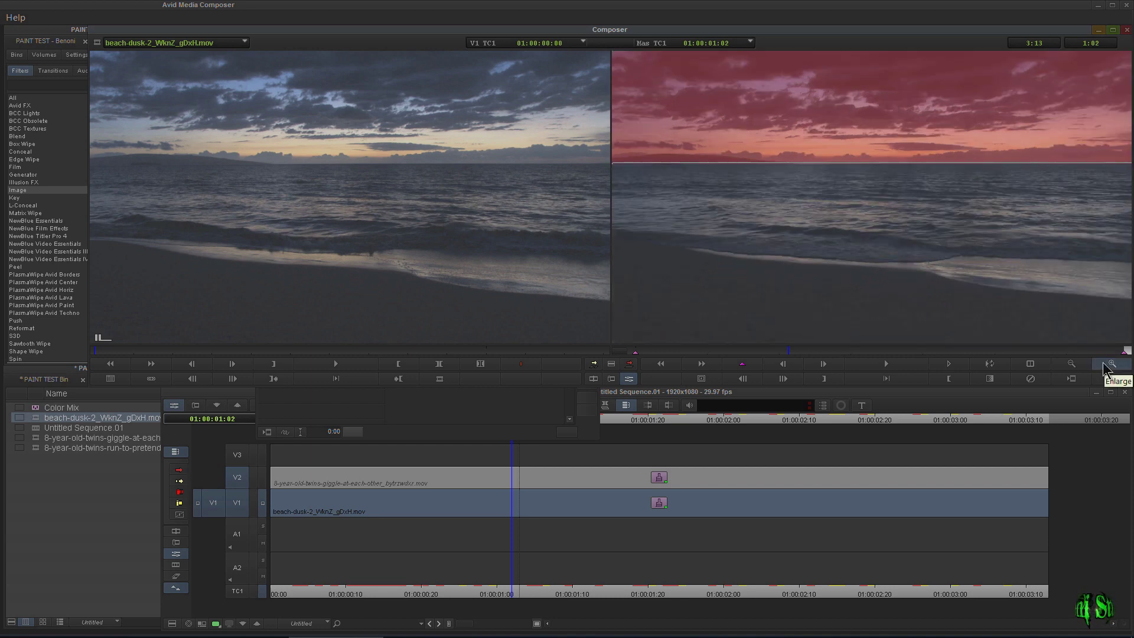
left_click(566, 394)
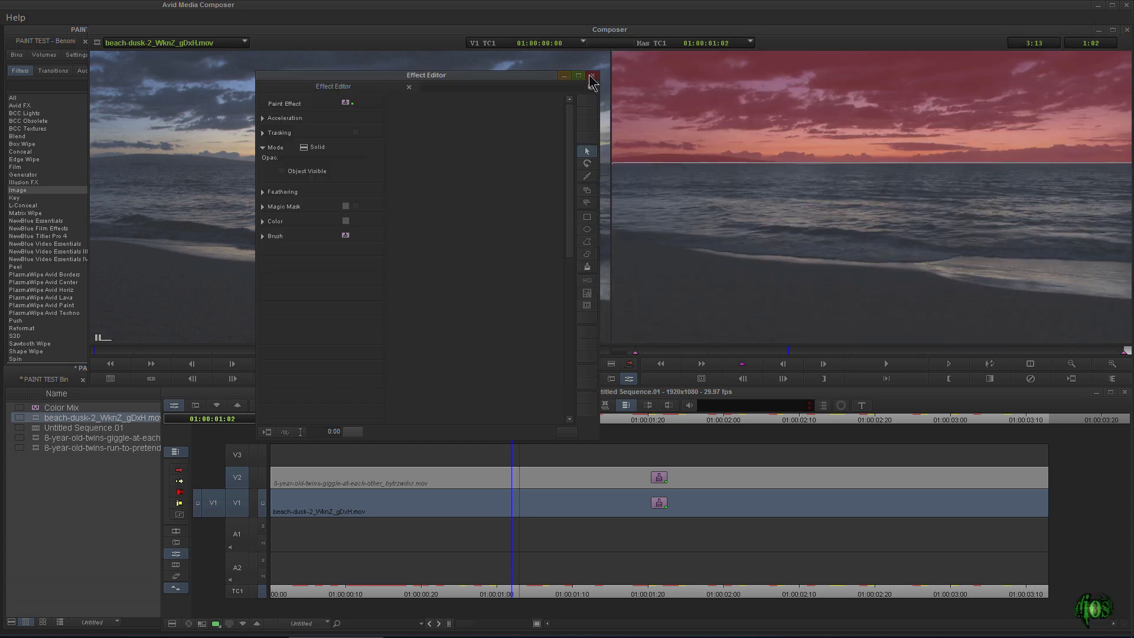
left_click(734, 278)
Step: Return to the first frame of the beach clip and reopen its Paint Effect with the sky rectangle selected
left_click(632, 382)
left_click_drag(702, 354, 498, 358)
left_click(287, 513)
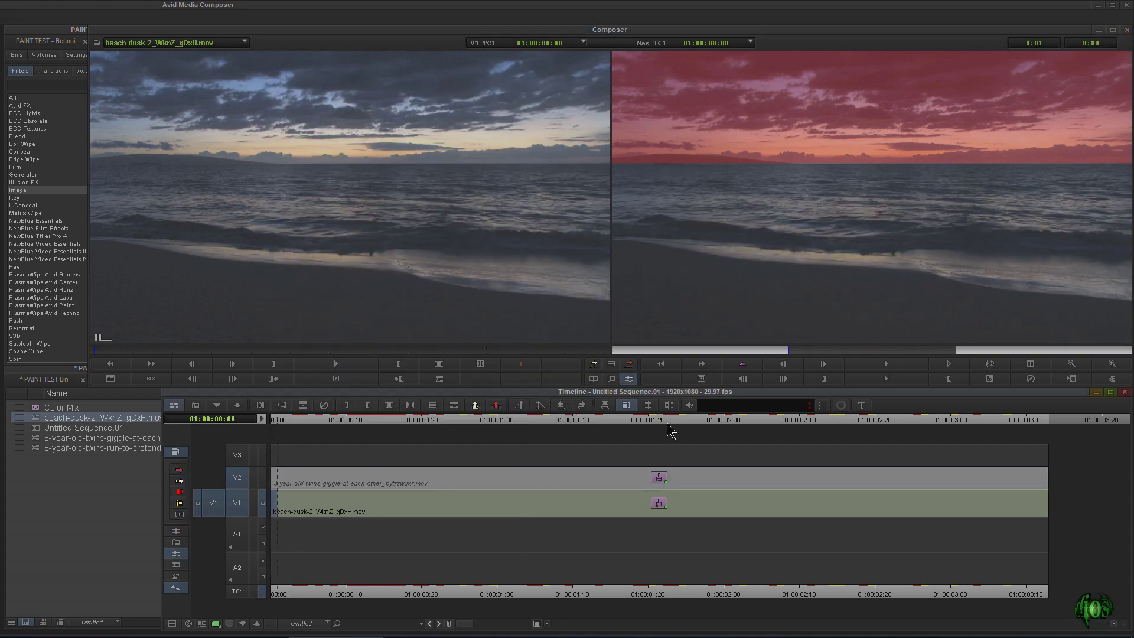
left_click(238, 487)
left_click(305, 419)
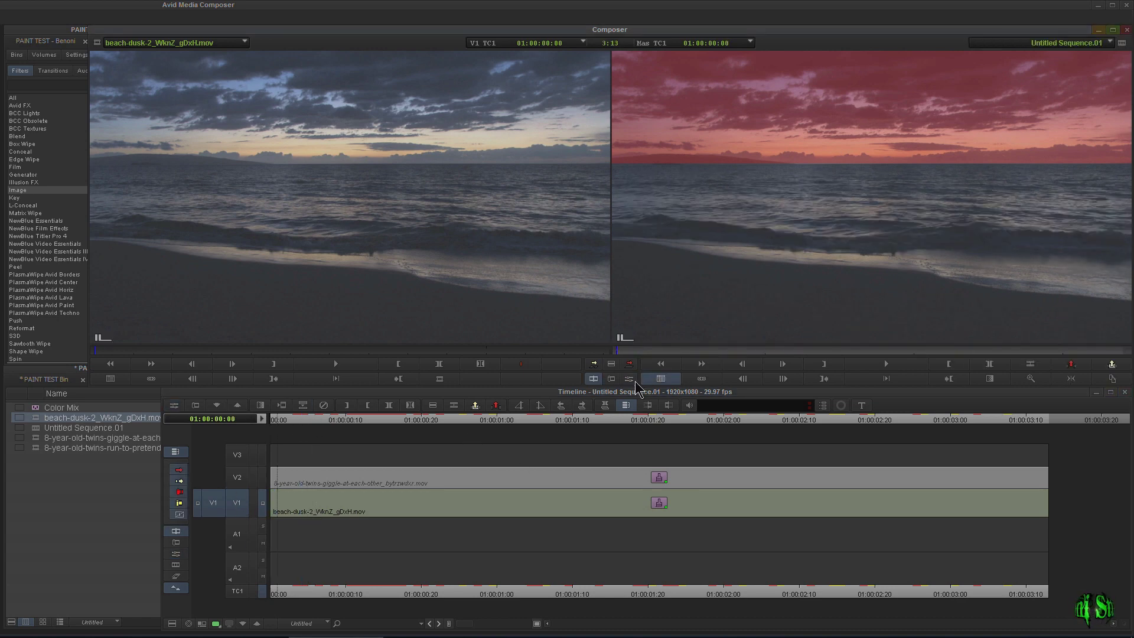
left_click(630, 380)
left_click(676, 132)
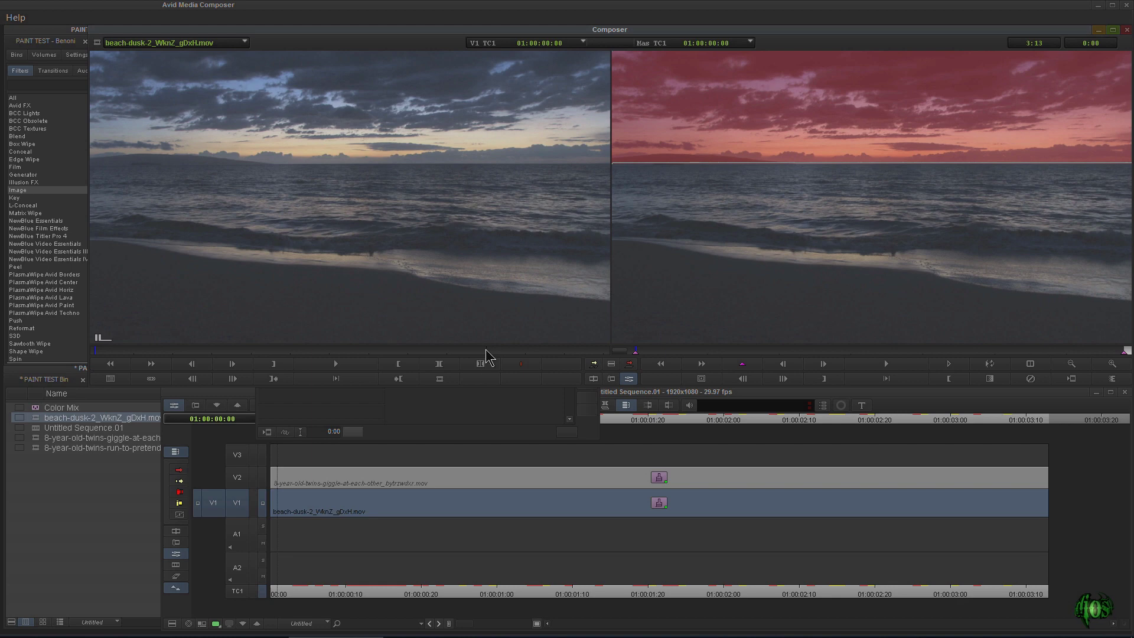
Step: Reshape the sky rectangle's lower edge with three added points that follow the distant island's ridge down to the horizon
left_click(491, 397)
left_click(587, 176)
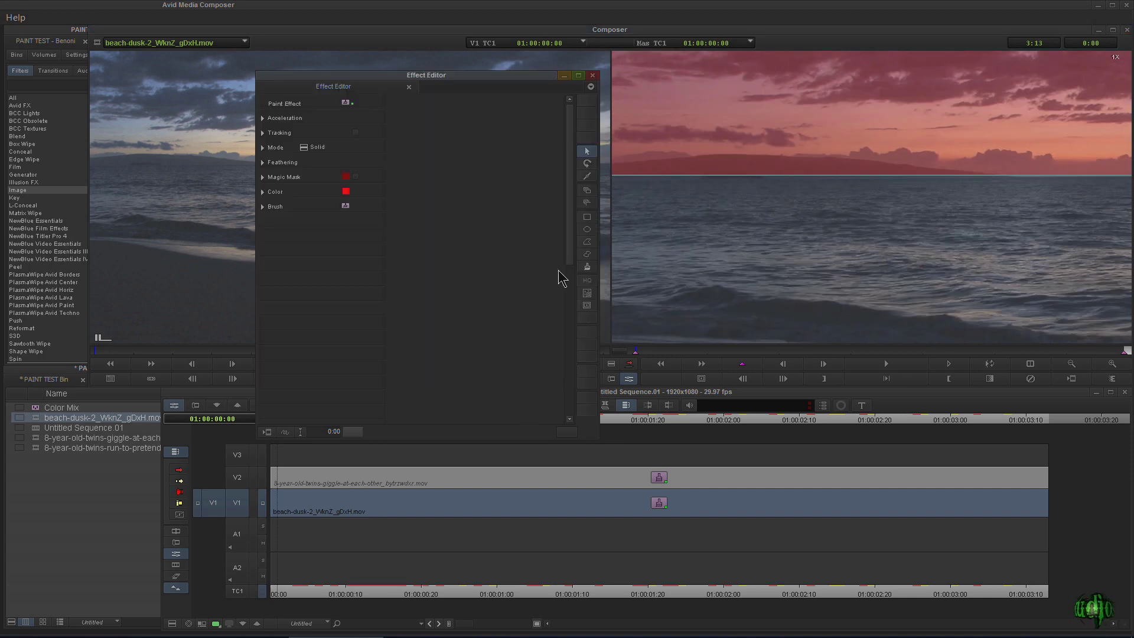
left_click(587, 177)
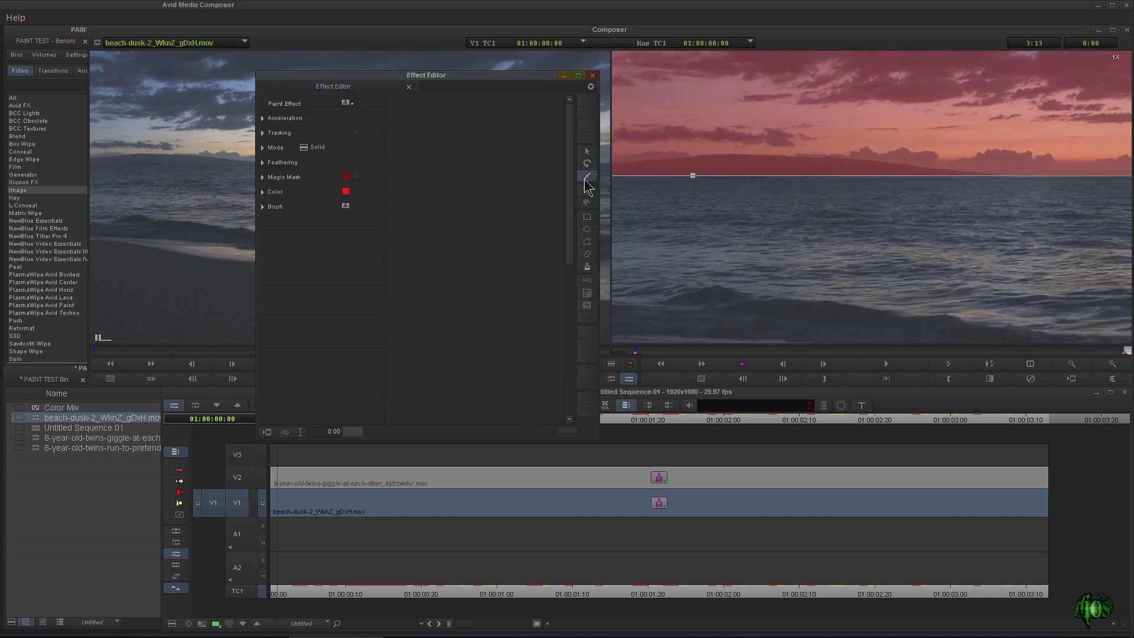
left_click_drag(693, 176, 702, 174)
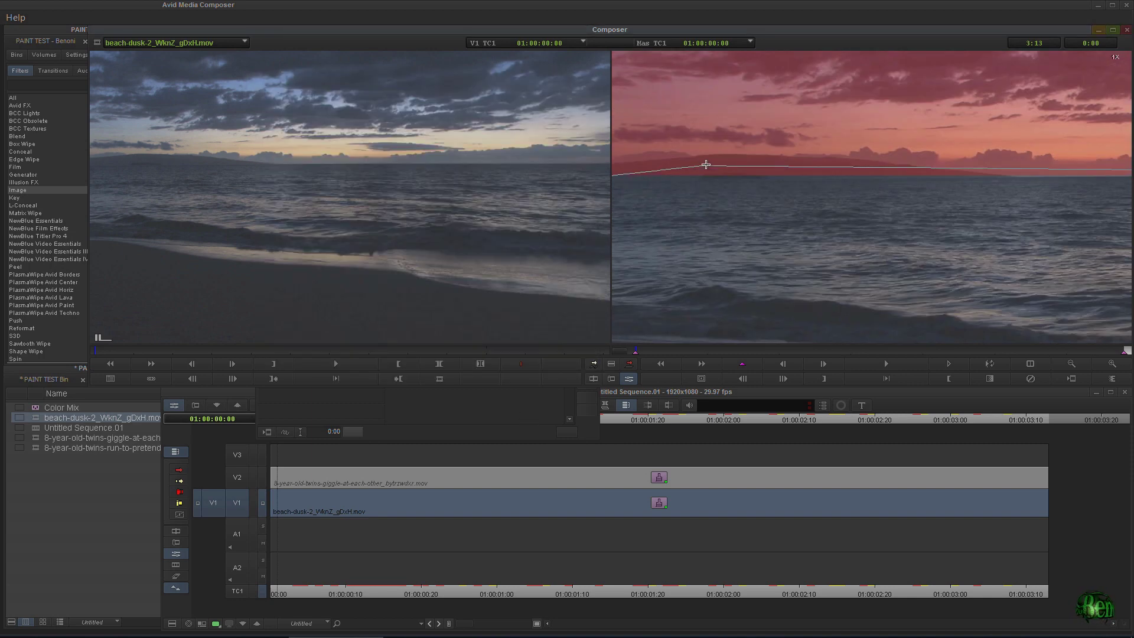
left_click(704, 160)
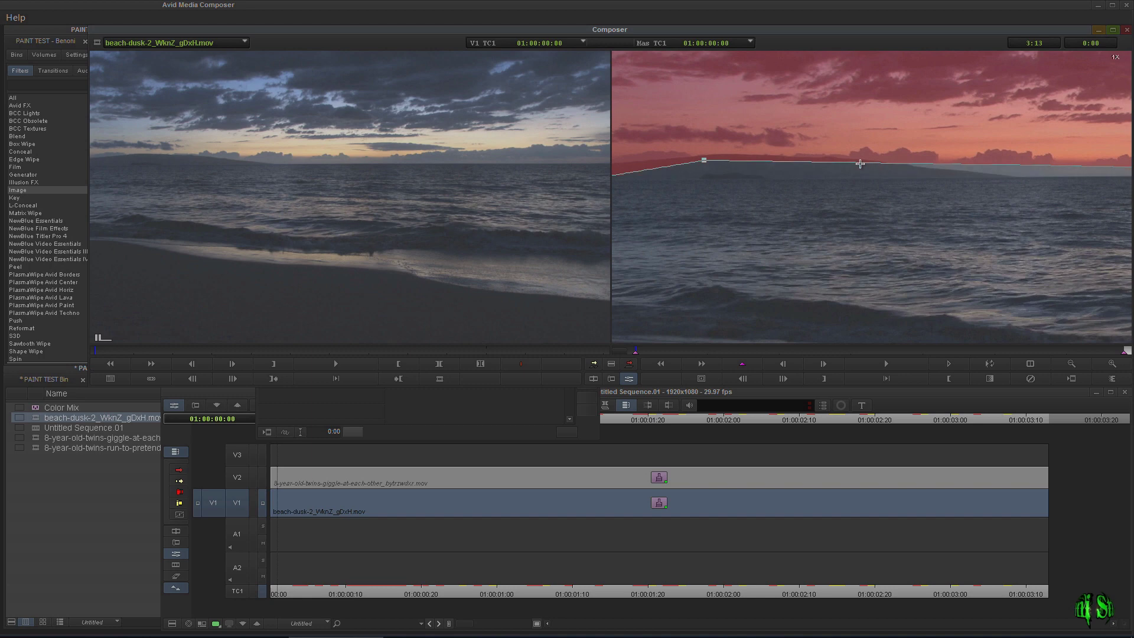
left_click(822, 160)
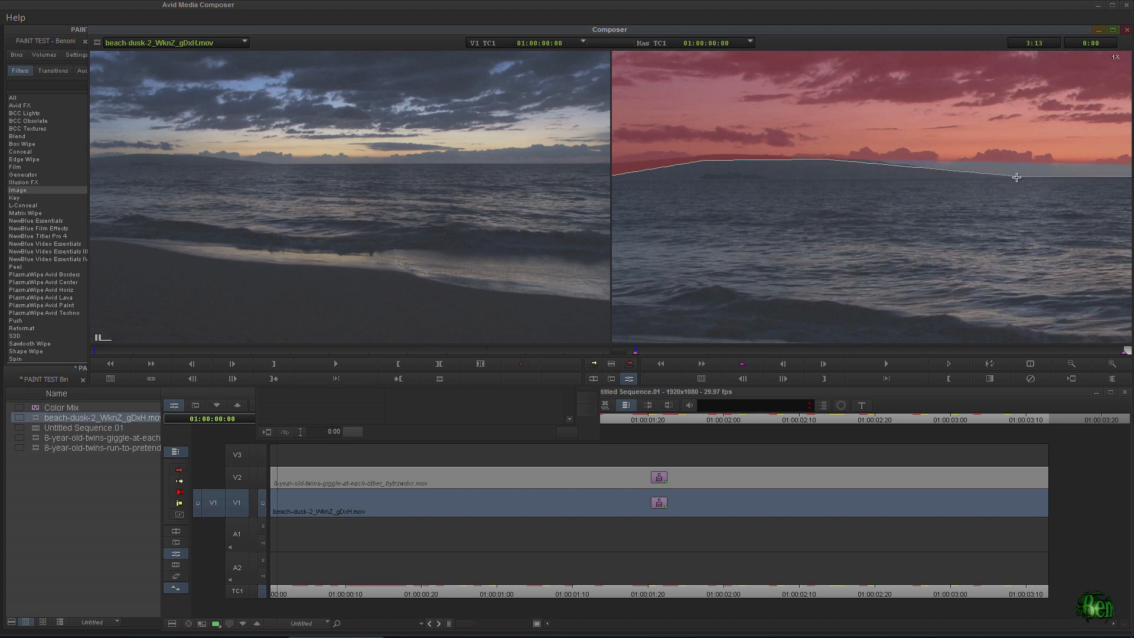
double_click(1007, 192)
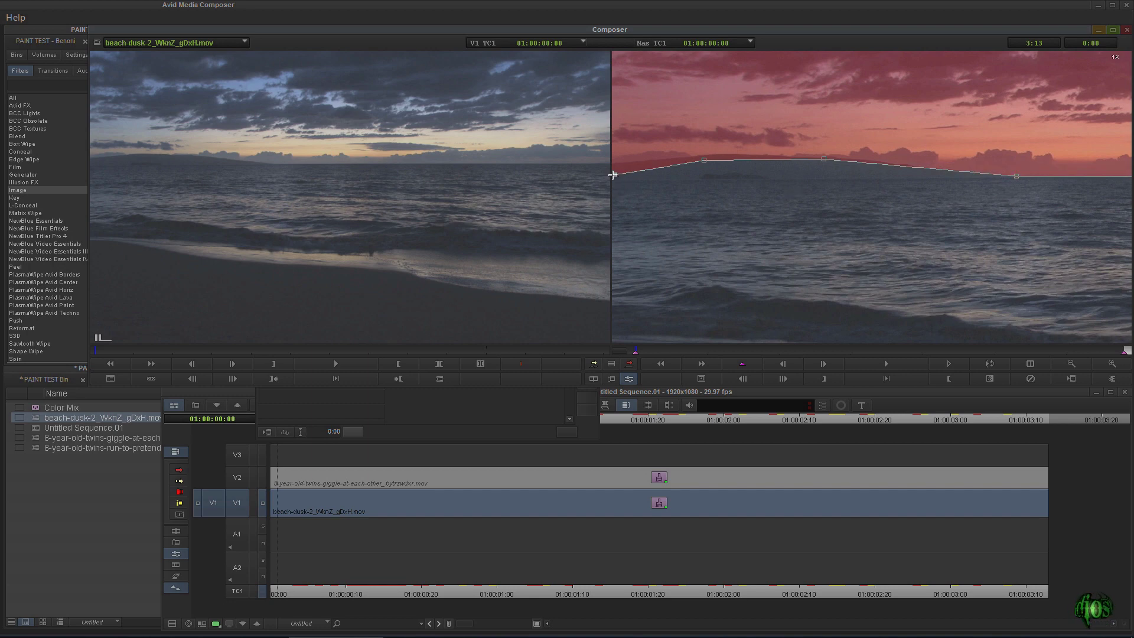
Step: Raise the sky shape's lower-left corner and ridge points, and add intermediate points to fit the island's outline closely
left_click_drag(613, 165, 612, 162)
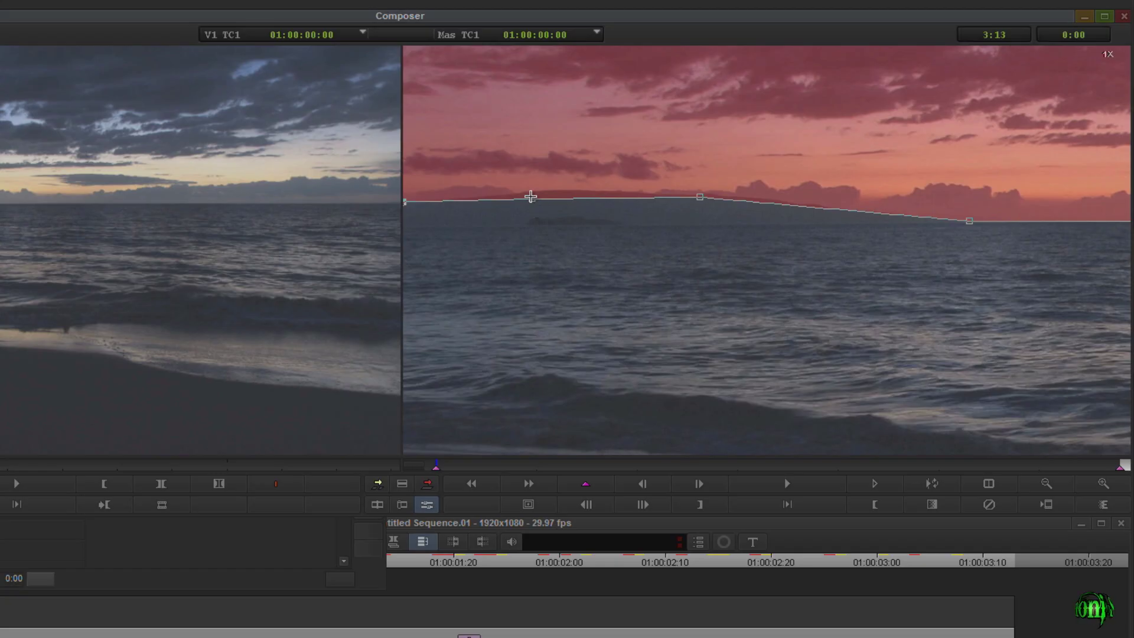
left_click_drag(703, 158, 705, 153)
left_click(699, 196)
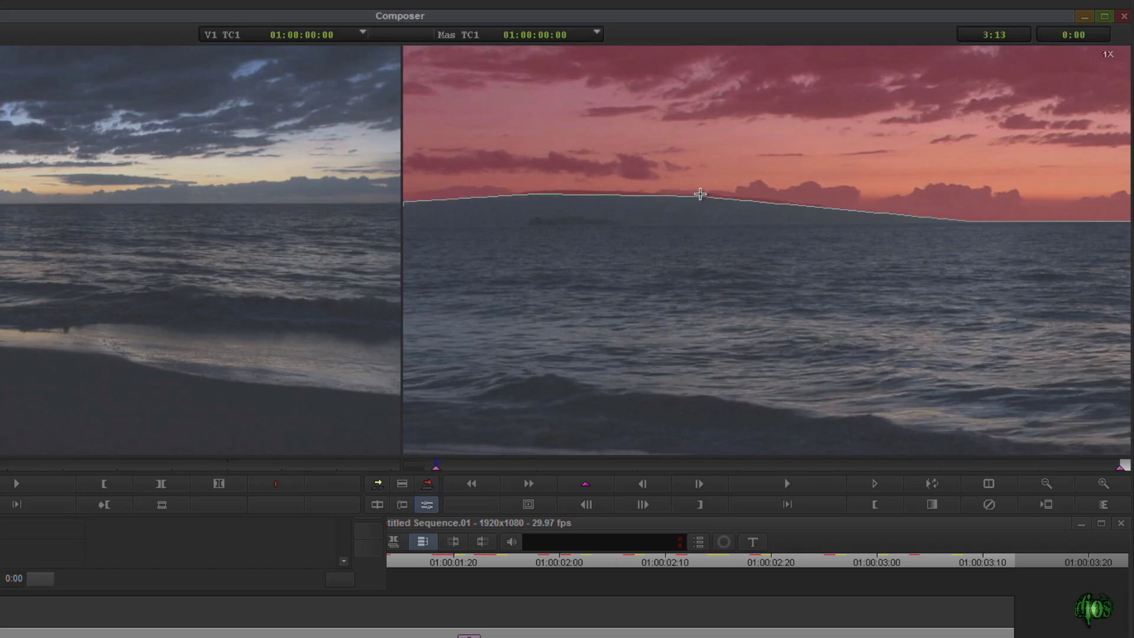
left_click(594, 195)
left_click_drag(598, 194, 598, 190)
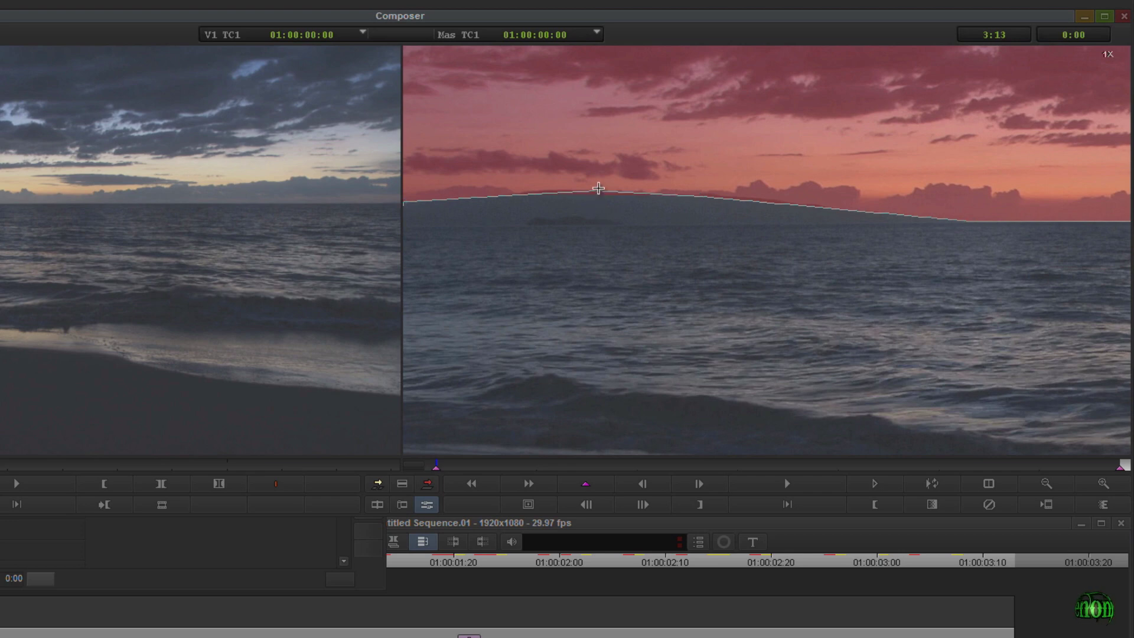
left_click(790, 204, "alt")
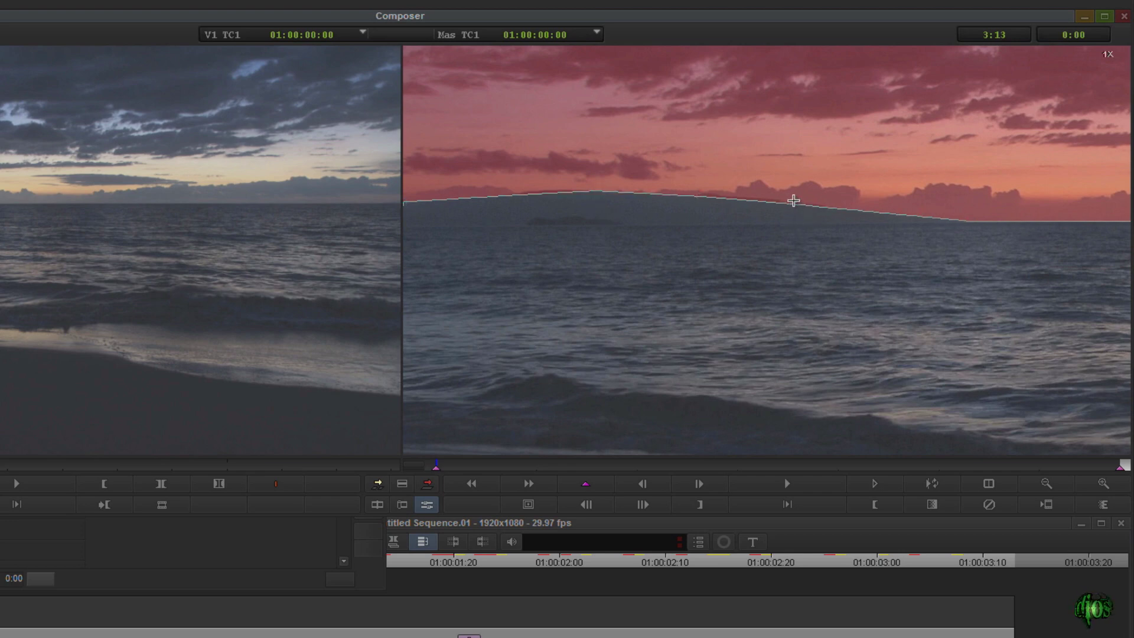
left_click(1046, 484)
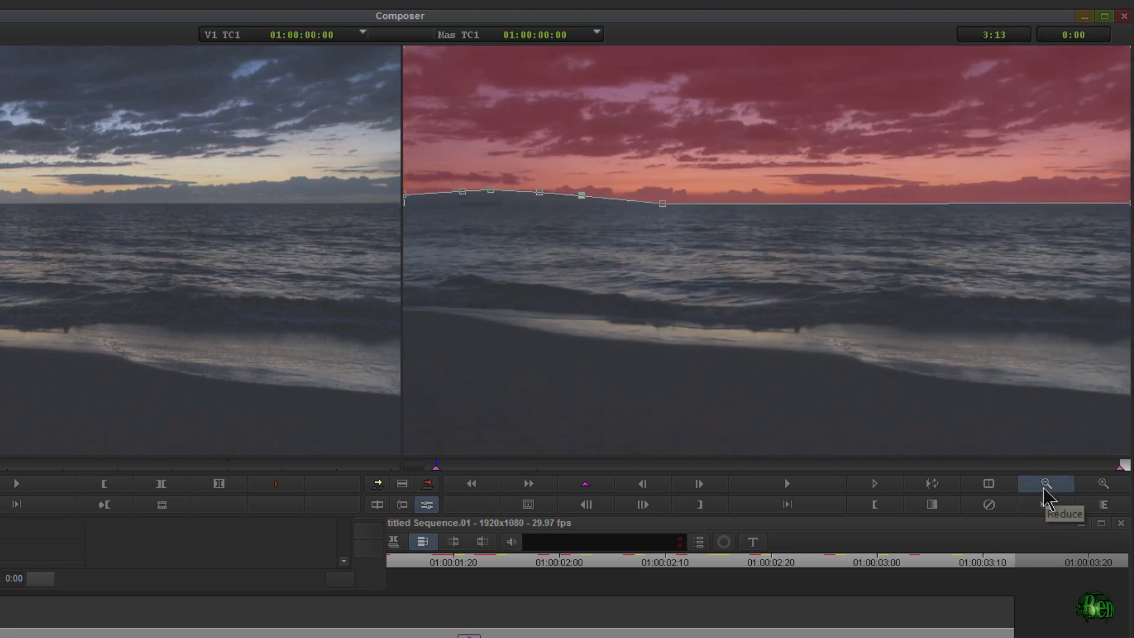
left_click(1103, 483)
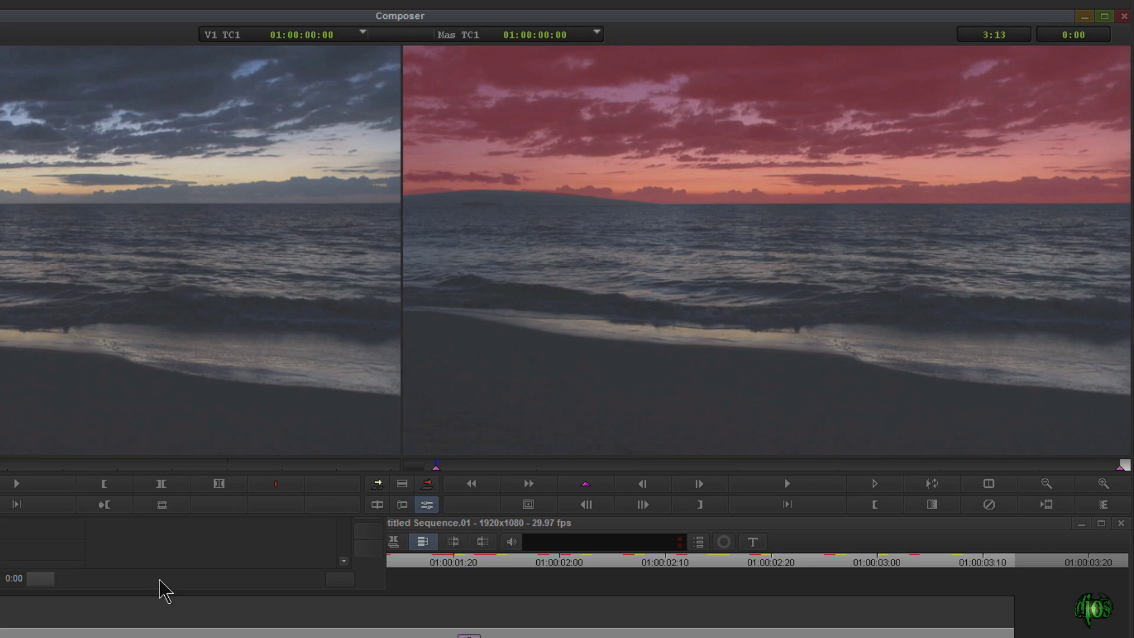
Step: Feather the sky shape with a horizontal and vertical amount of 7 and a bias of 61
left_click(192, 558)
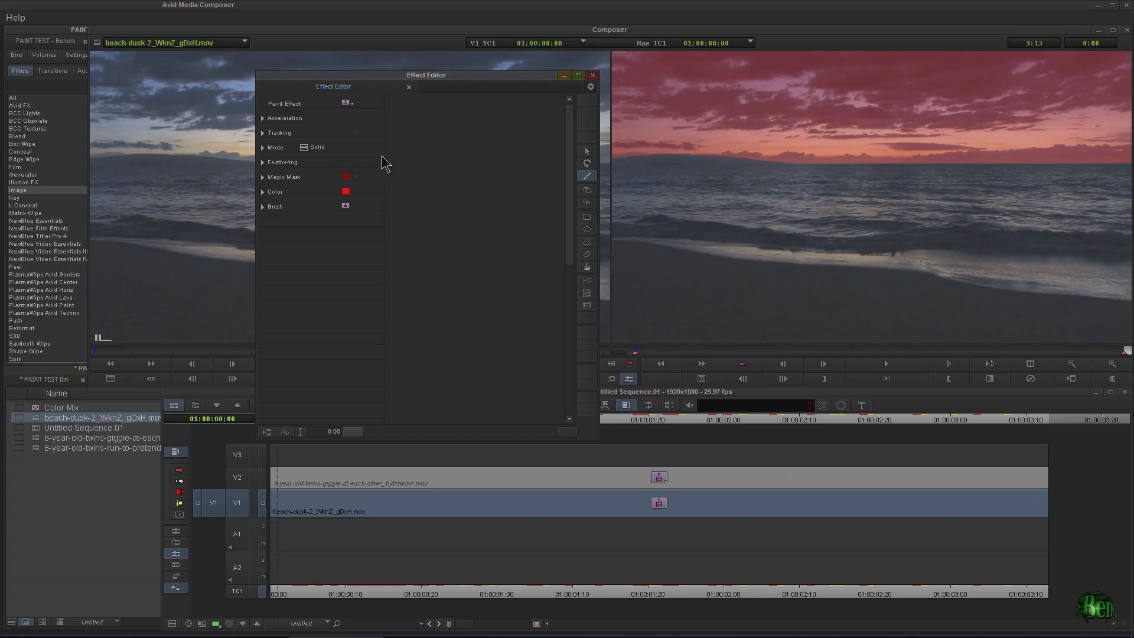
left_click(263, 162)
left_click(587, 151)
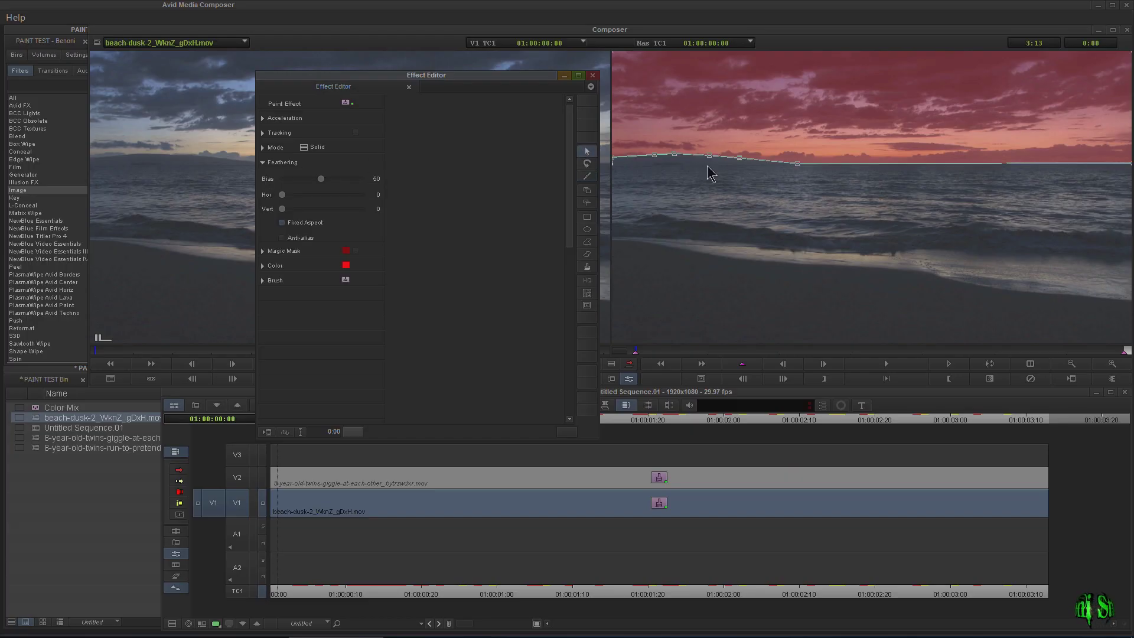
mouse_move(324, 183)
left_mouse_down()
mouse_move(291, 202)
mouse_move(335, 178)
mouse_move(307, 180)
mouse_move(337, 186)
mouse_move(299, 189)
mouse_move(310, 195)
mouse_move(351, 194)
left_mouse_up()
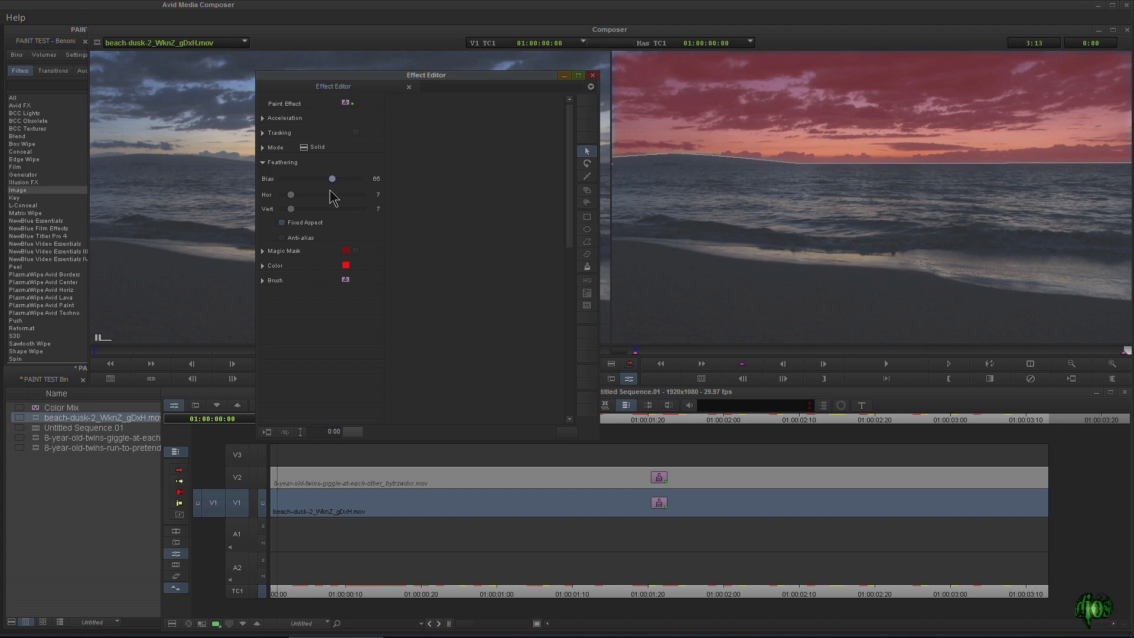
left_click_drag(331, 181, 329, 182)
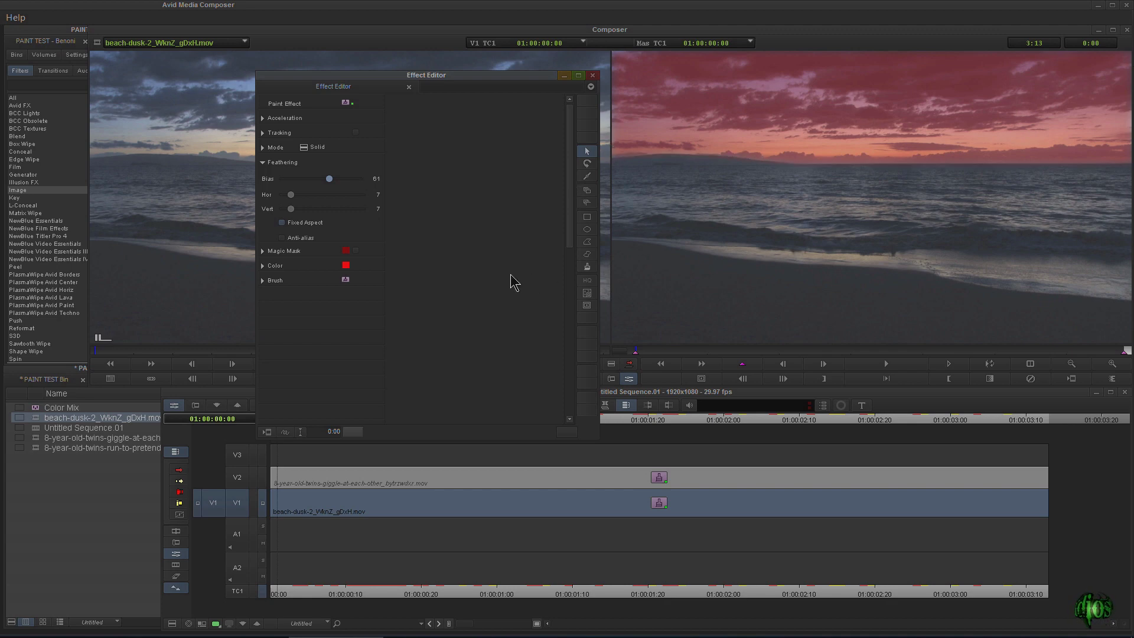
left_click_drag(647, 351, 557, 362)
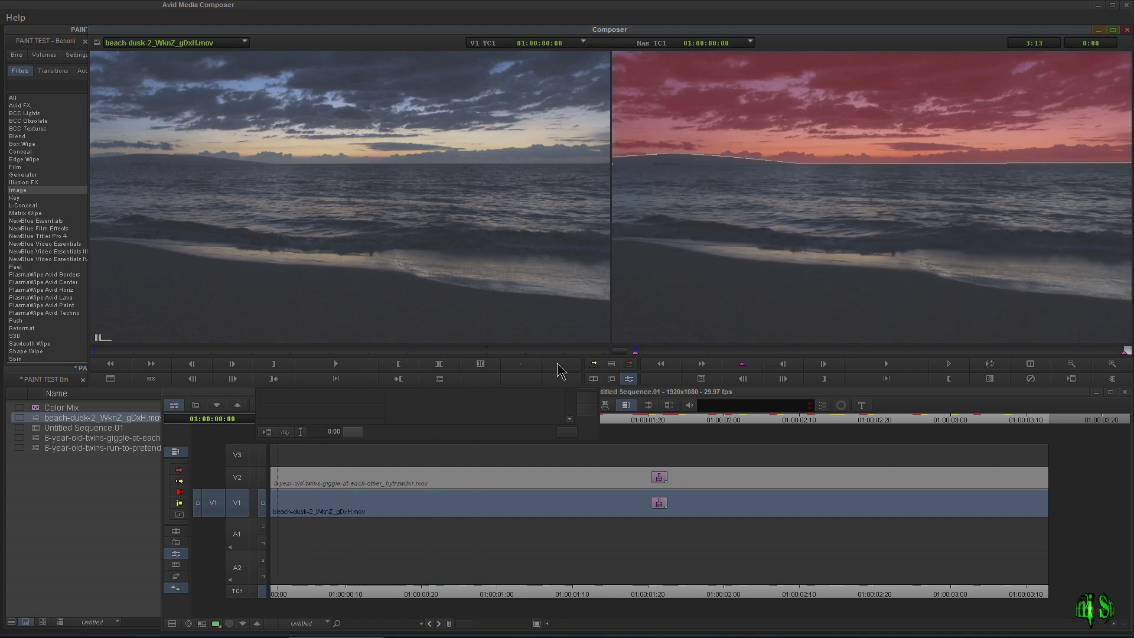
Step: Recolour the sky shape to the yellow-green with red 170, green 255 and blue 0, and set its opacity to 19
left_click(506, 393)
left_click(263, 266)
mouse_move(361, 286)
left_mouse_down()
mouse_move(306, 295)
mouse_move(319, 295)
mouse_move(313, 303)
left_mouse_up()
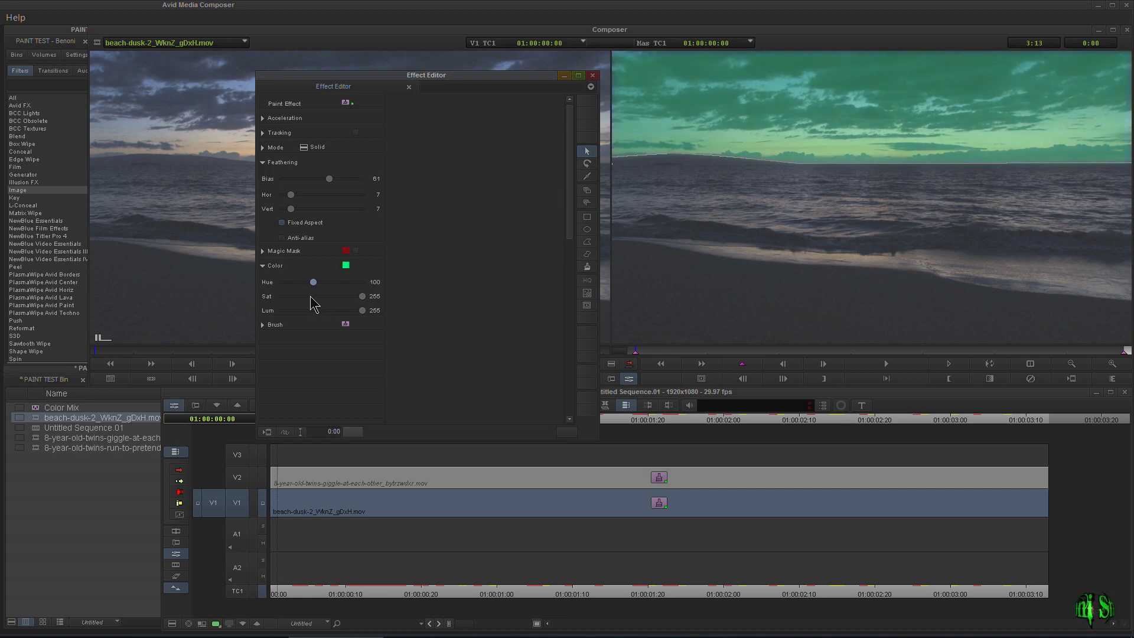
left_click(346, 264)
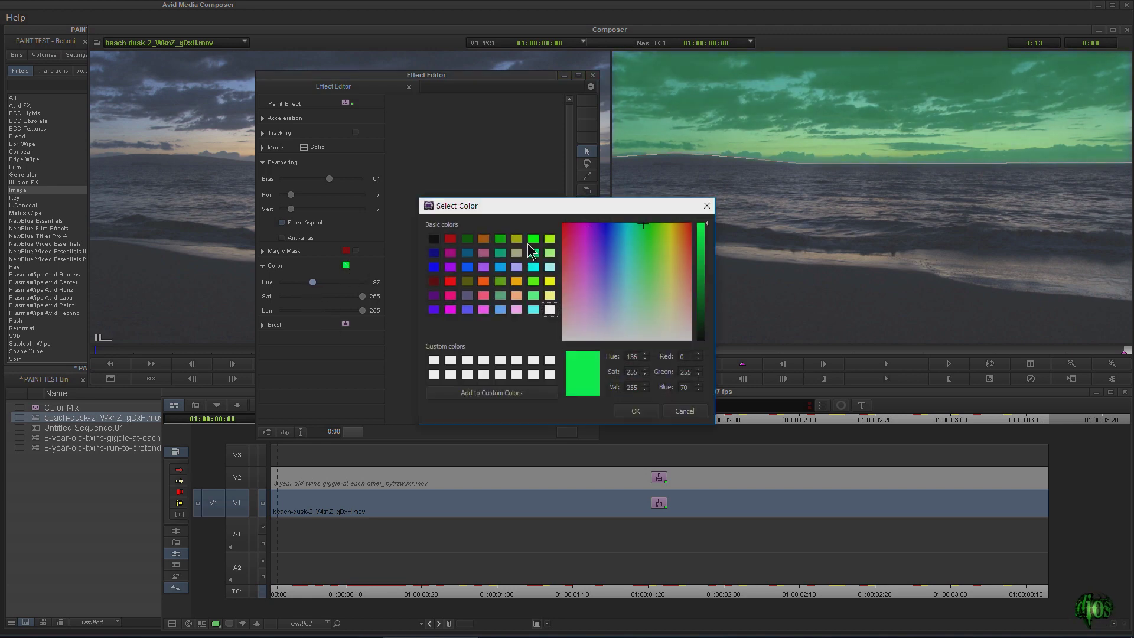
left_click(550, 239)
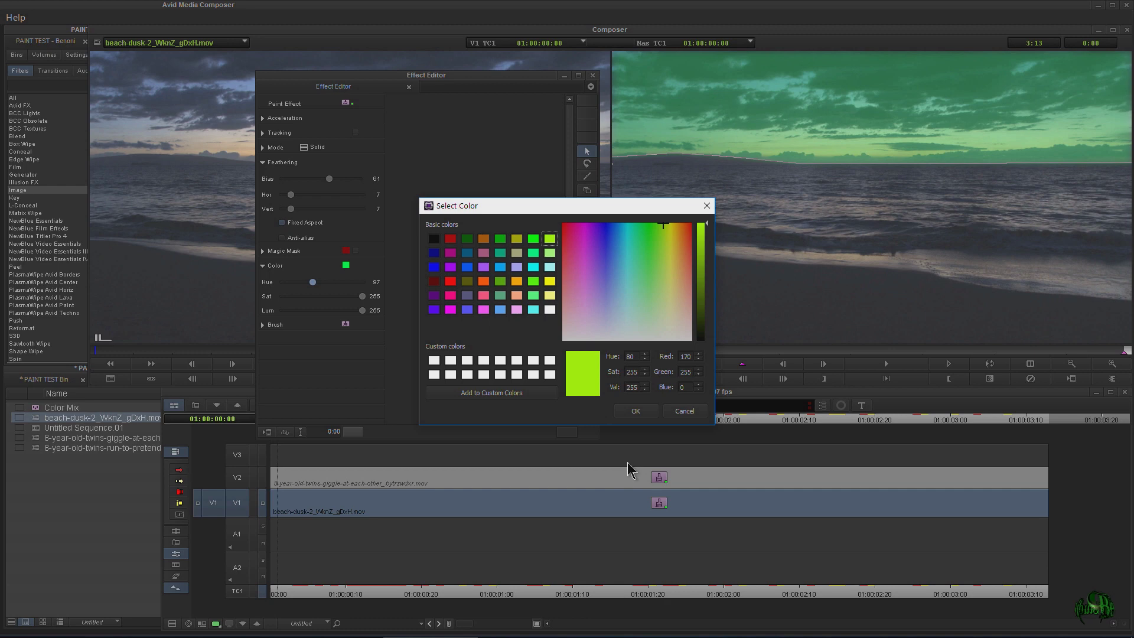
left_click(636, 411)
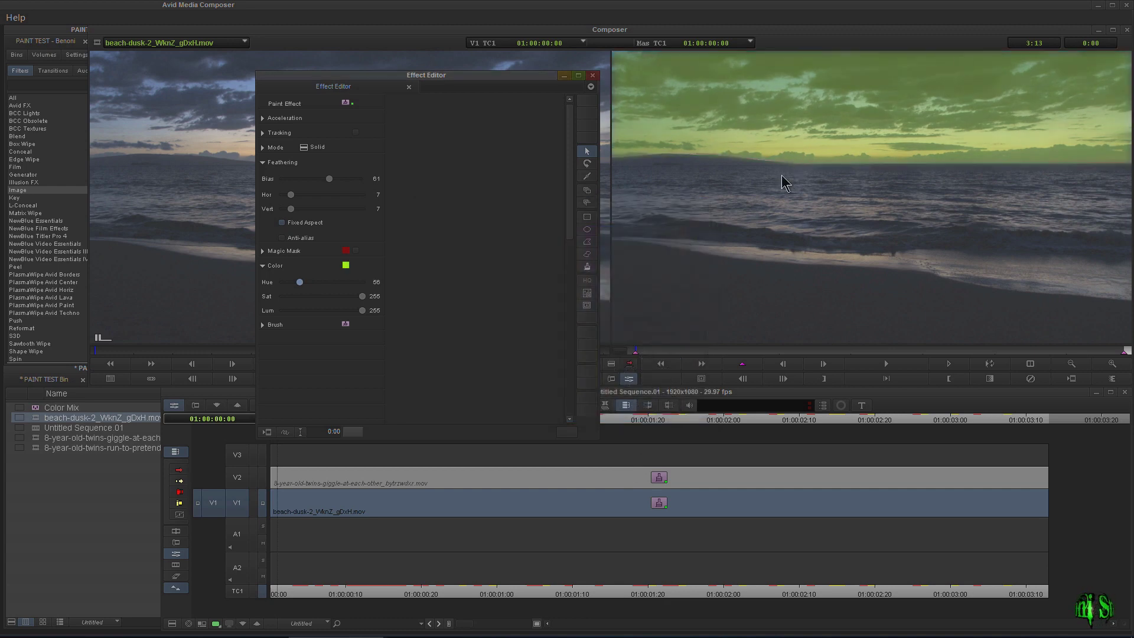
left_click(262, 149)
left_click_drag(309, 158, 301, 164)
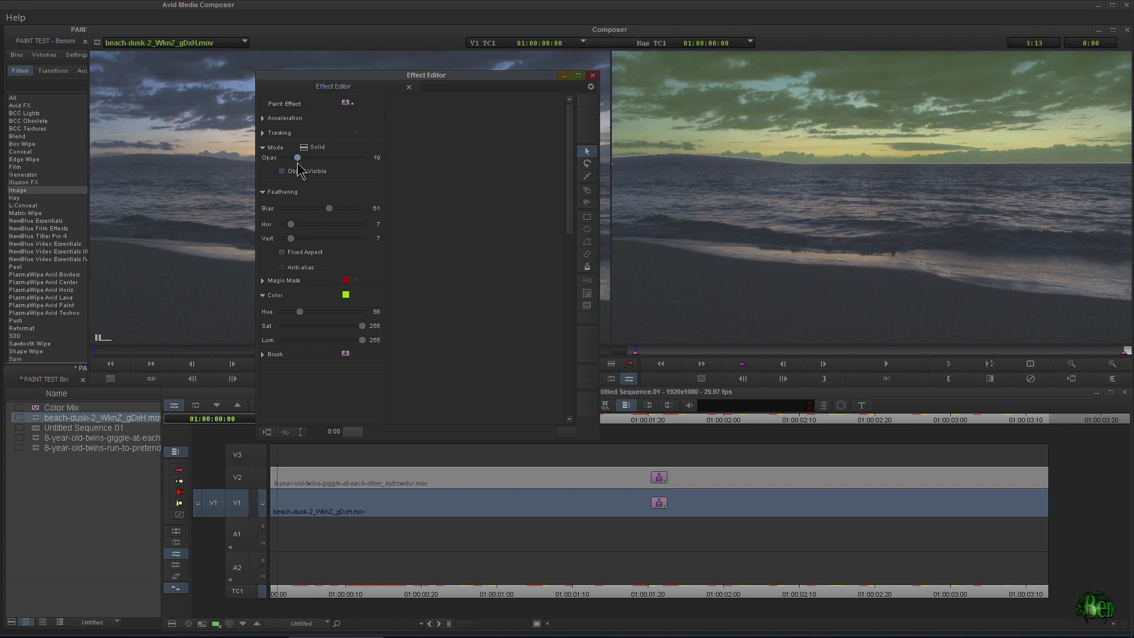
Step: Try the Median, Subtract and Outline paint modes on the sky shape
left_click(313, 148)
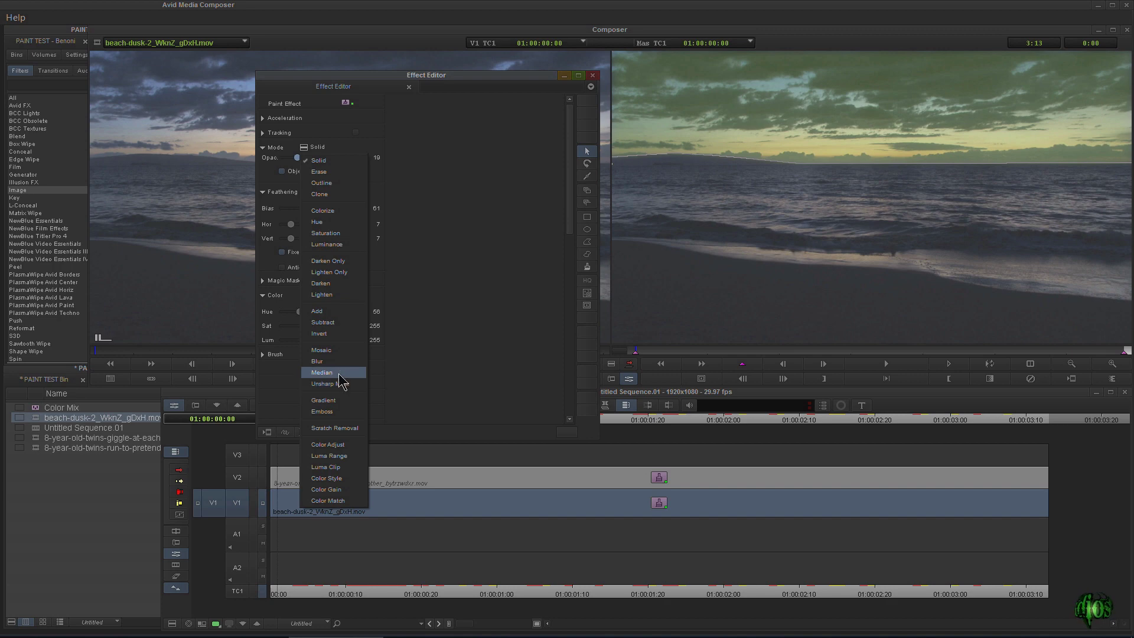
left_click(340, 373)
left_click(313, 147)
left_click(352, 323)
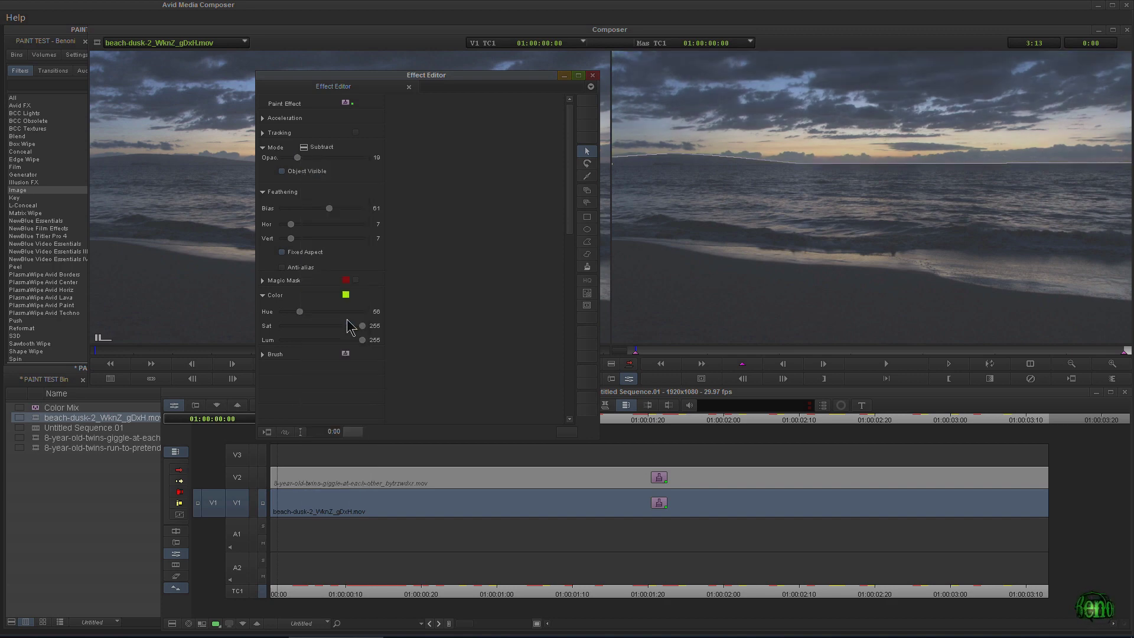
left_click(305, 148)
left_click(326, 181)
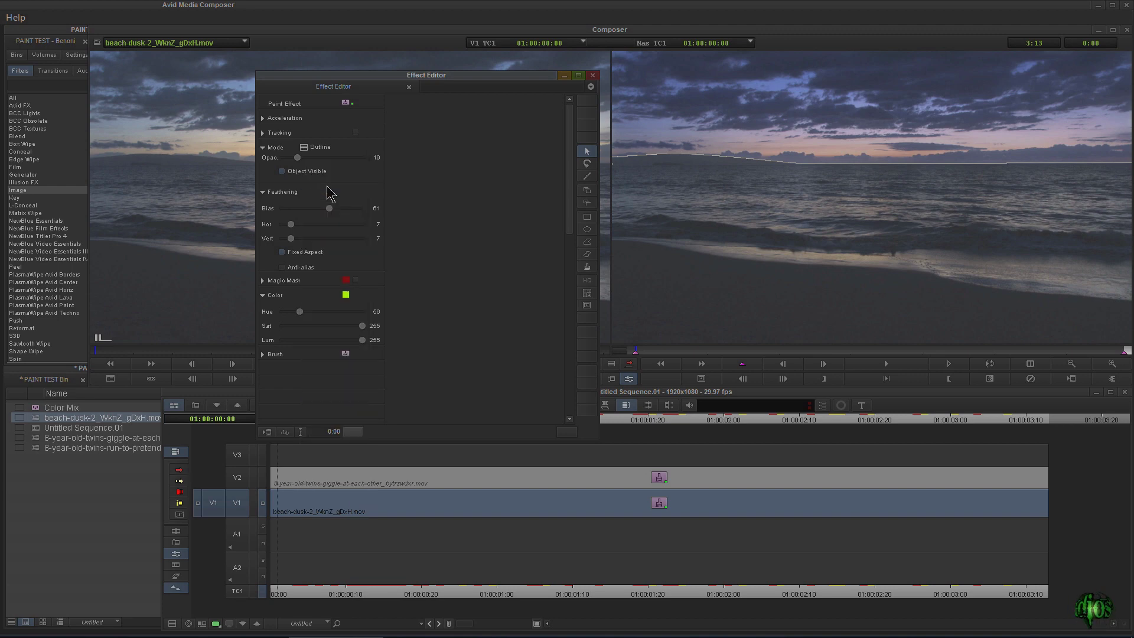
Step: Try the Colorize, Luminance and Subtract modes on the sky shape, and preview Subtract by scrubbing the sequence outside the Effect Editor
left_click(307, 148)
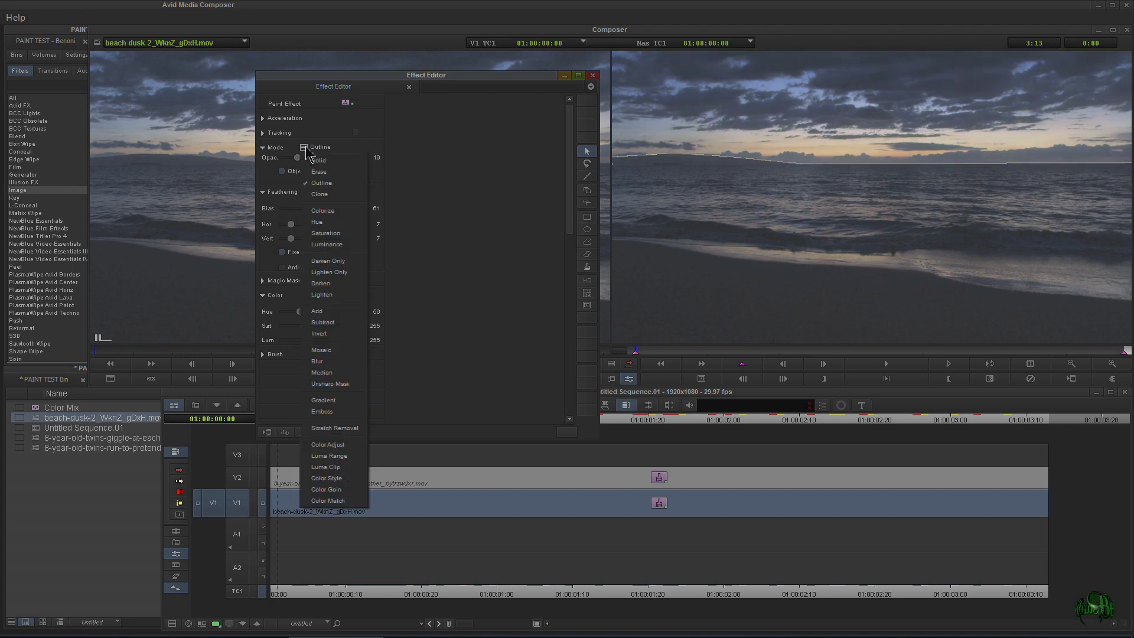
left_click(337, 215)
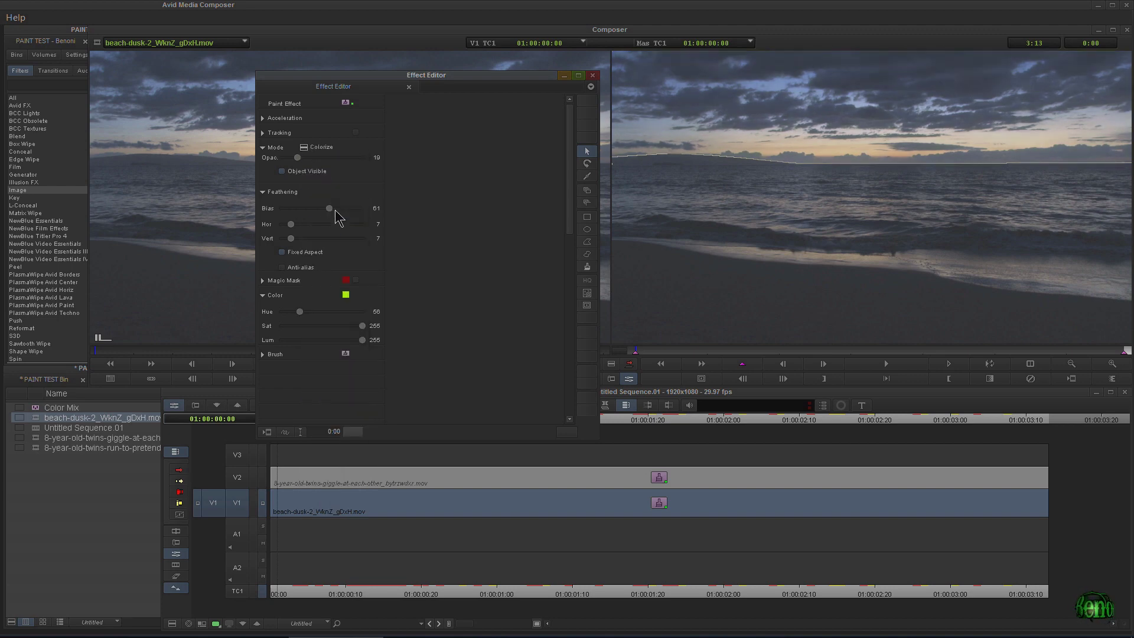
left_click(307, 148)
left_click(331, 243)
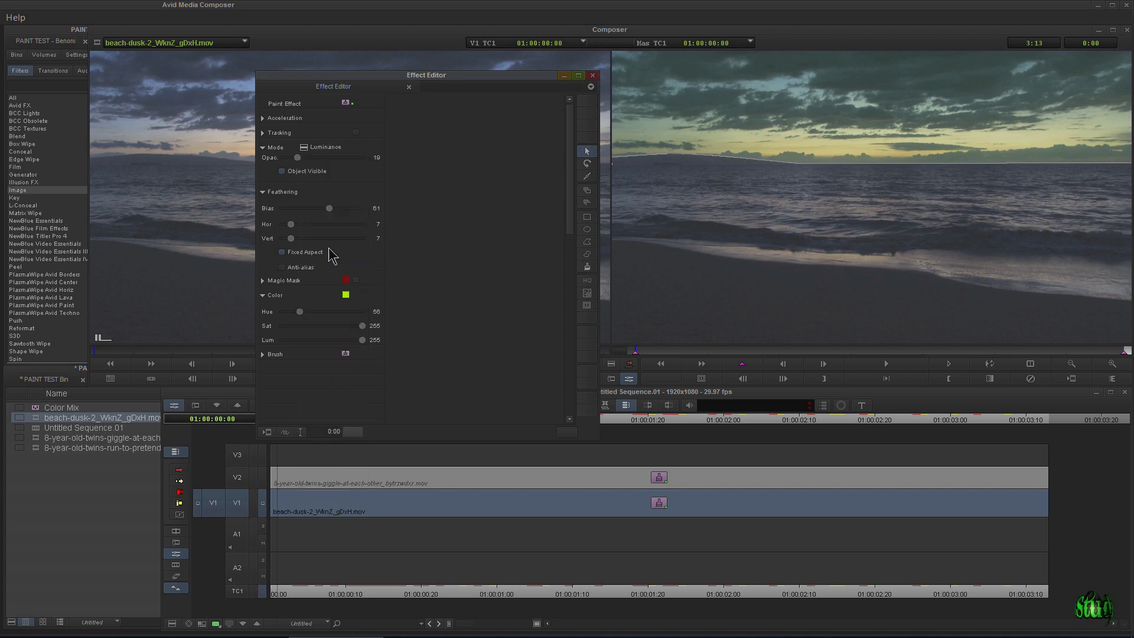
left_click(307, 148)
left_click(329, 319)
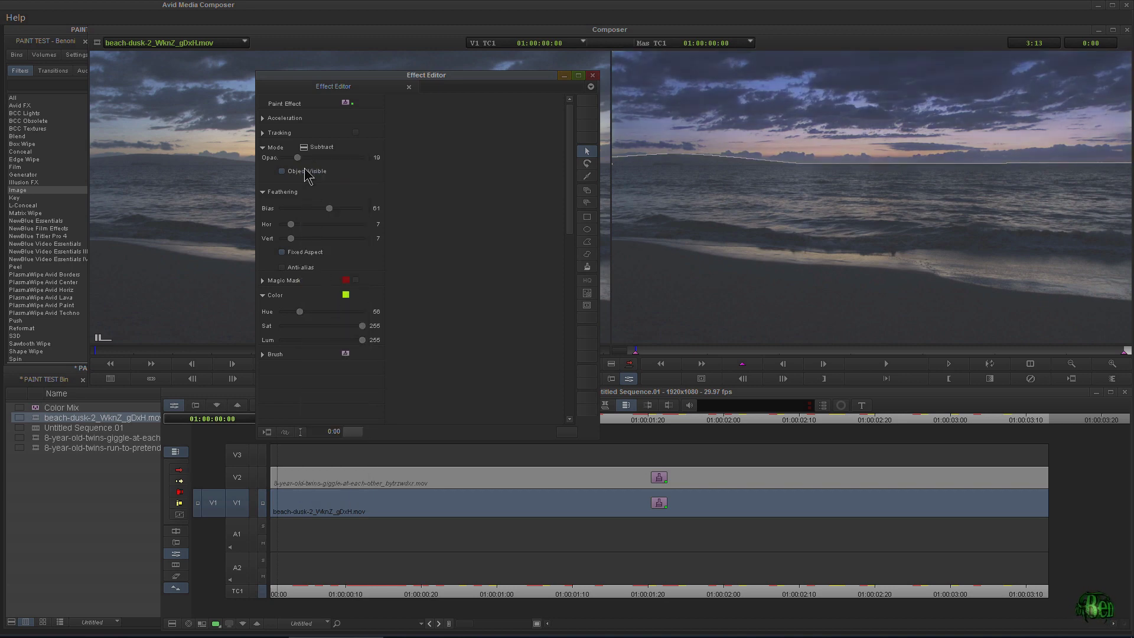
left_click(592, 75)
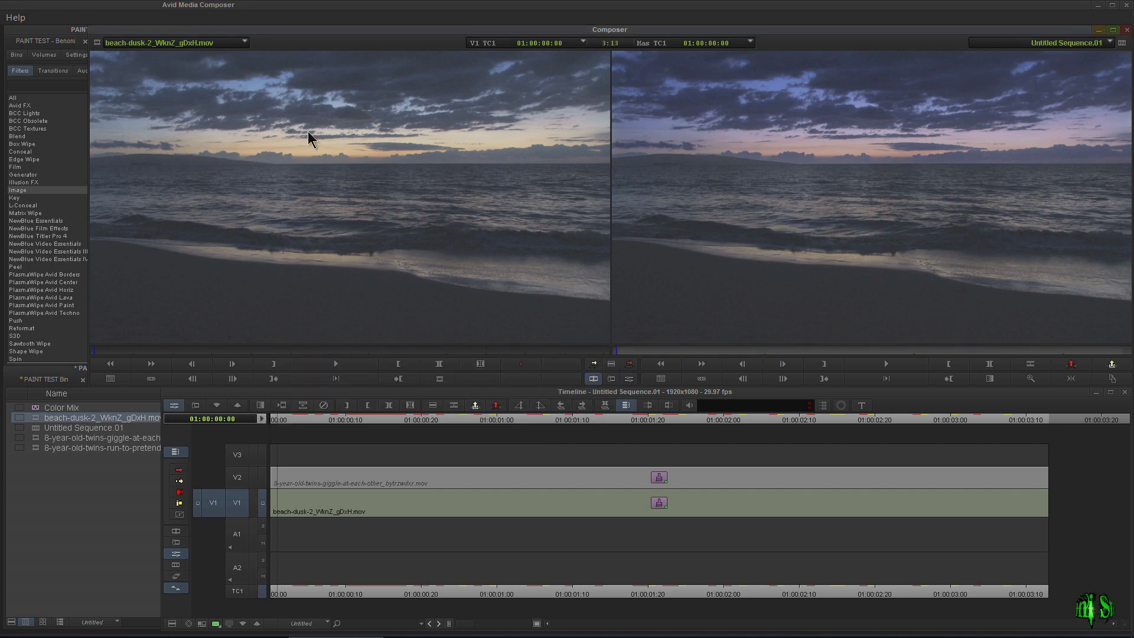
left_click_drag(628, 354, 666, 371)
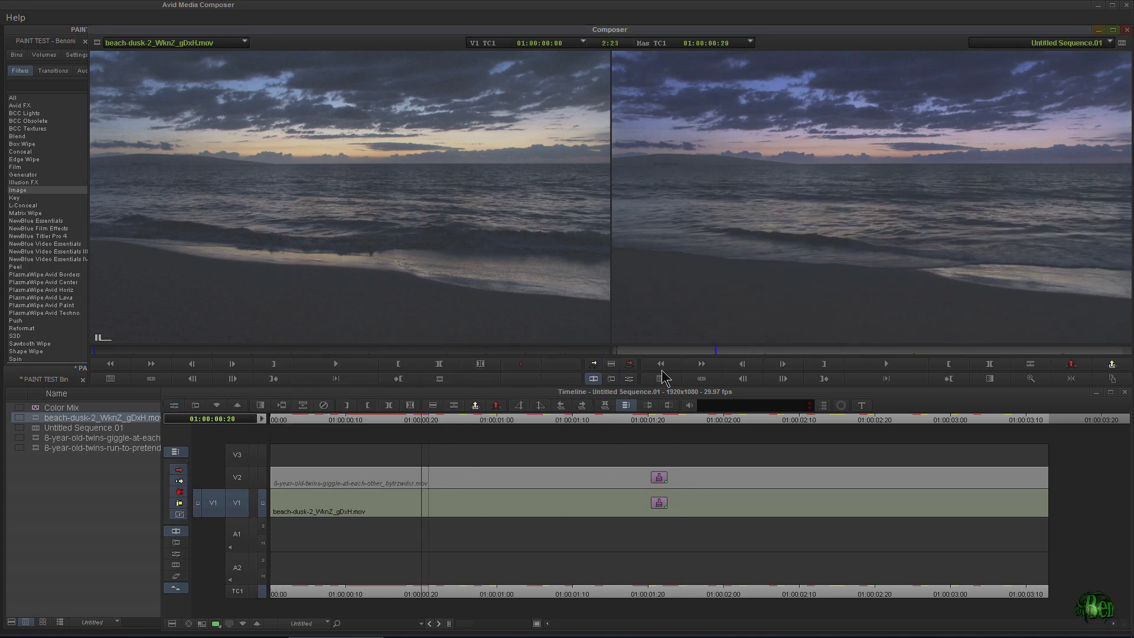
Step: Reopen the beach clip's Paint Effect at the first frame and set the sky shape's mode to Solid with an opacity of 14
left_click(570, 502)
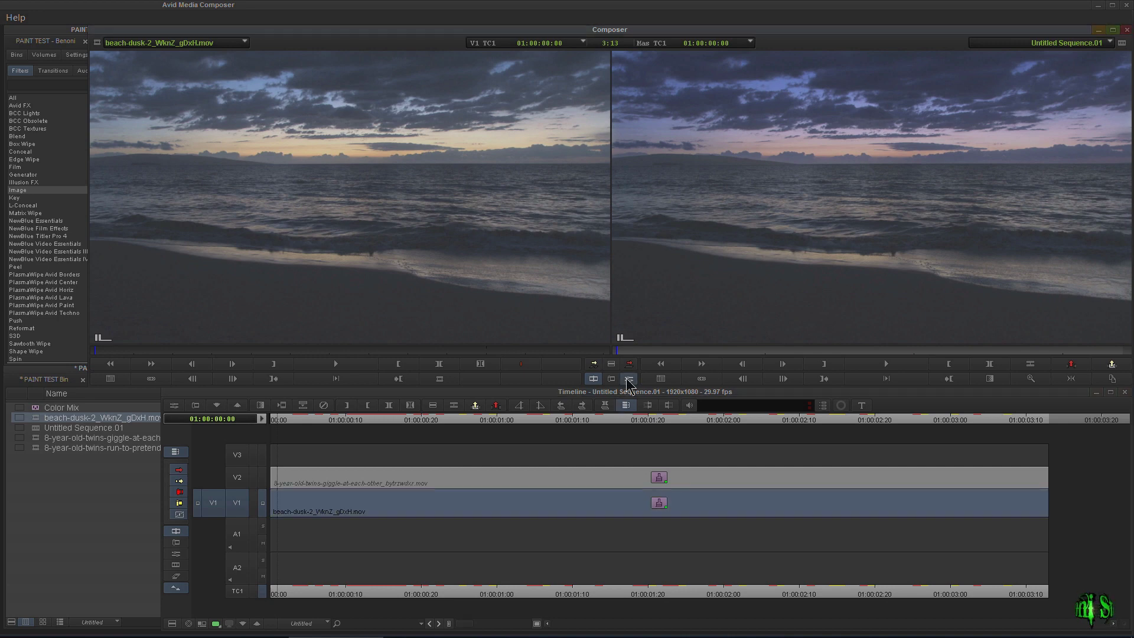
left_click(629, 379)
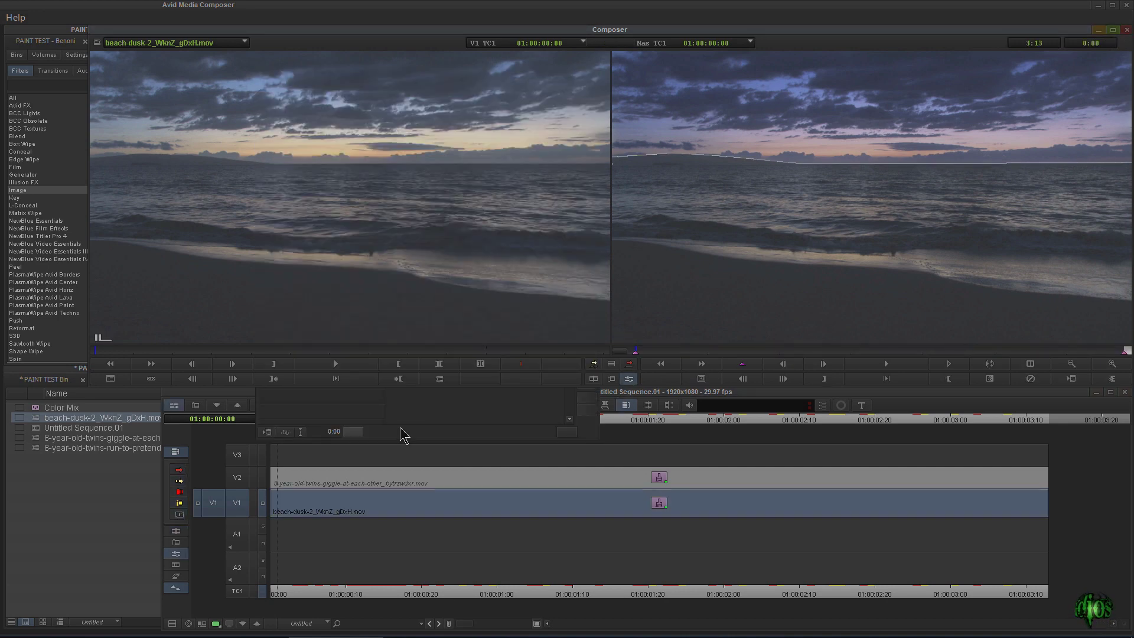
left_click(317, 149)
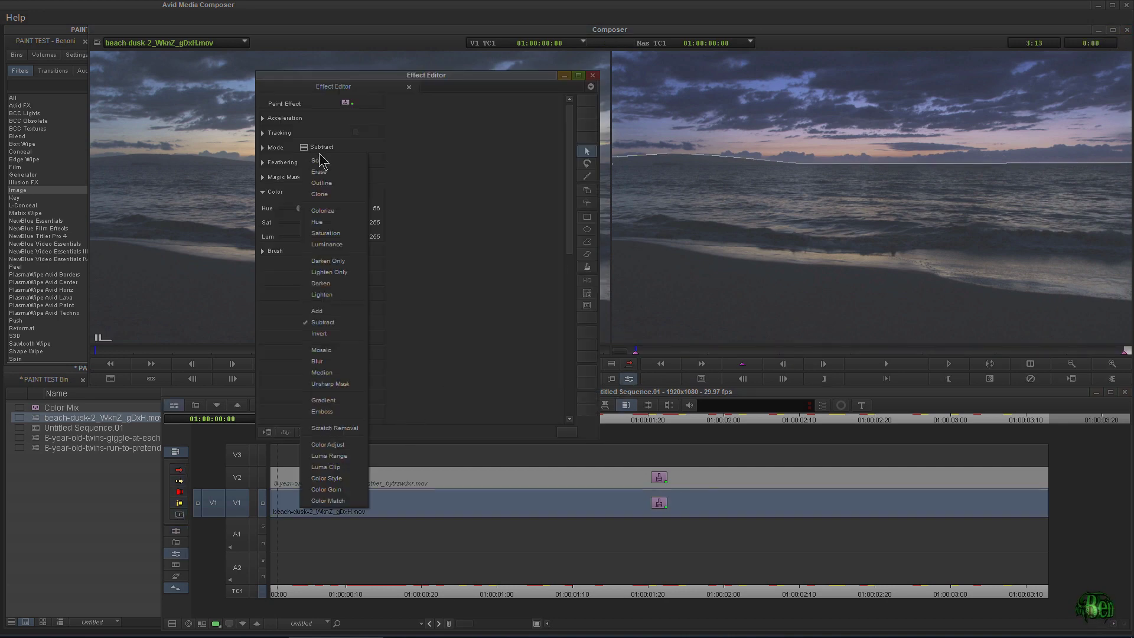
left_click(318, 160)
left_click(263, 148)
left_click_drag(296, 159, 289, 160)
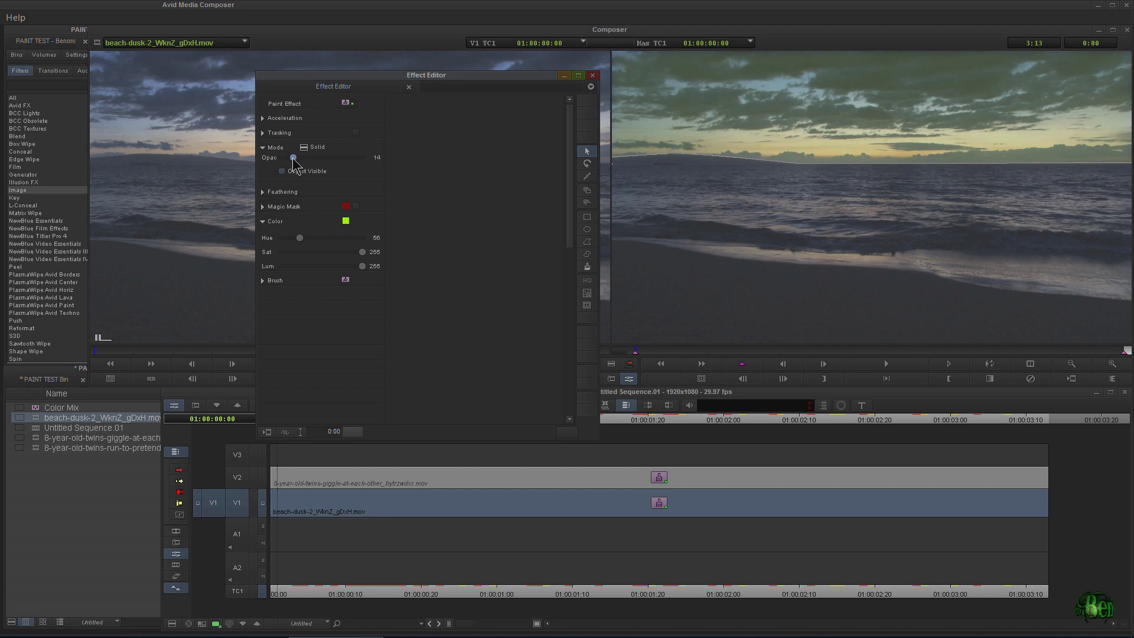
left_click(592, 76)
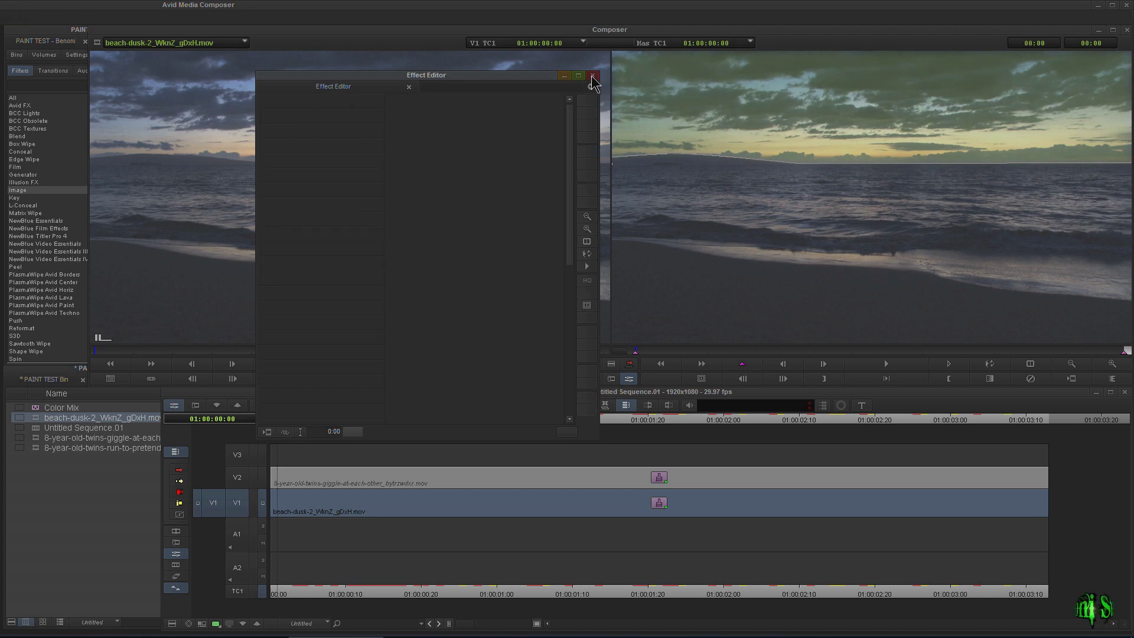
Step: Review the tinted beach sky by scrubbing the sequence and playing it full screen
left_click(430, 423)
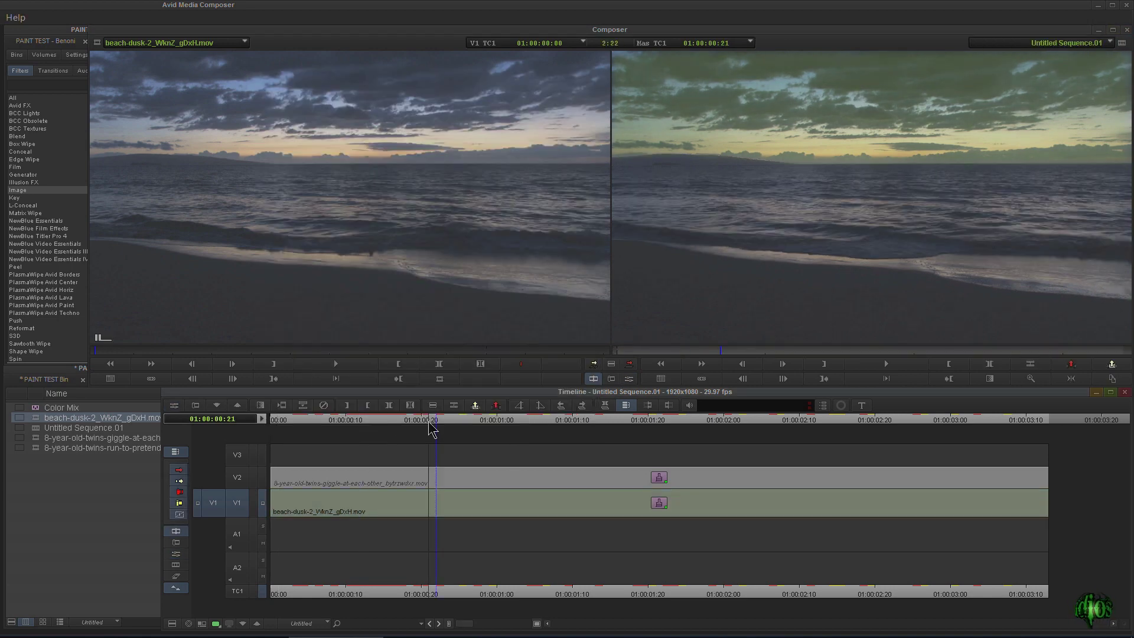
left_click_drag(429, 423, 244, 449)
key("ctrl+shift+f")
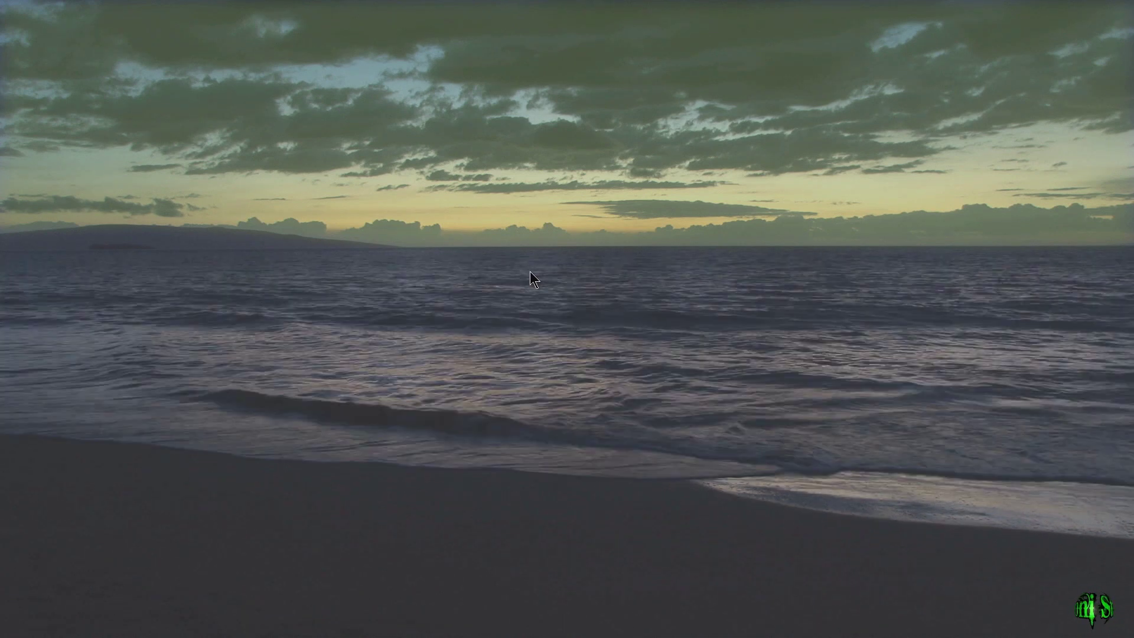
key("Escape")
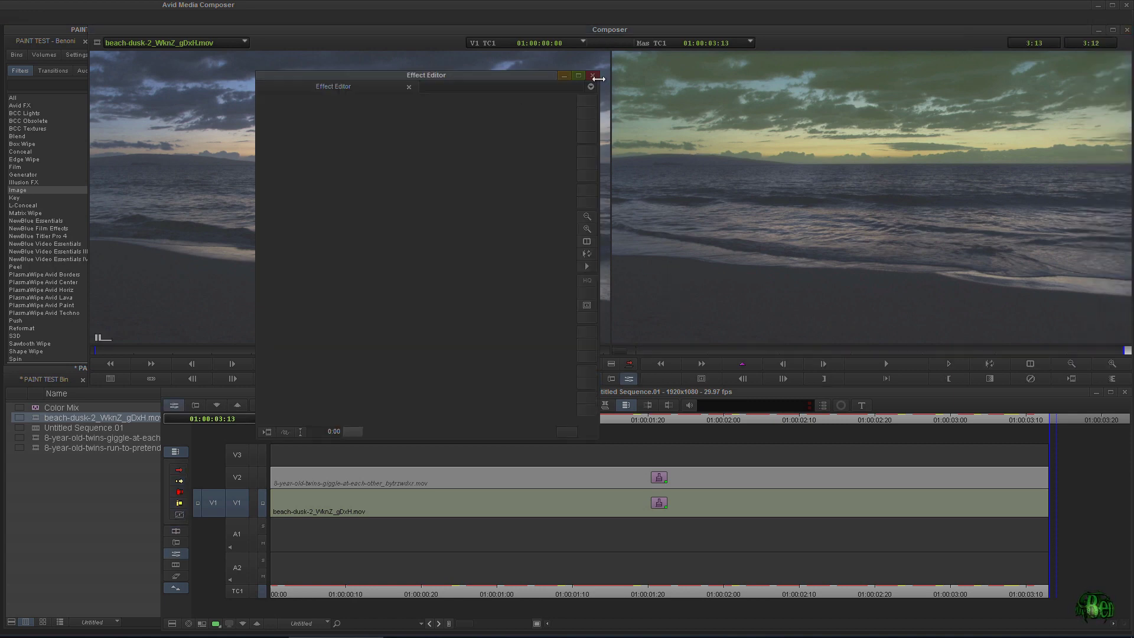
left_click(594, 76)
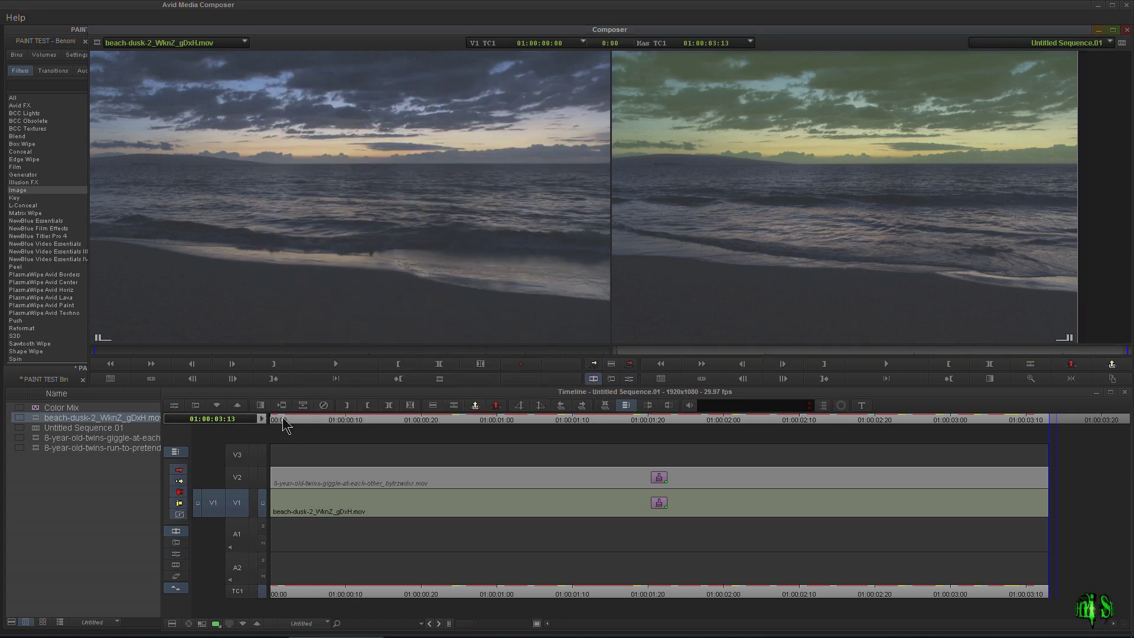
left_click(360, 420)
left_click_drag(385, 420, 580, 440)
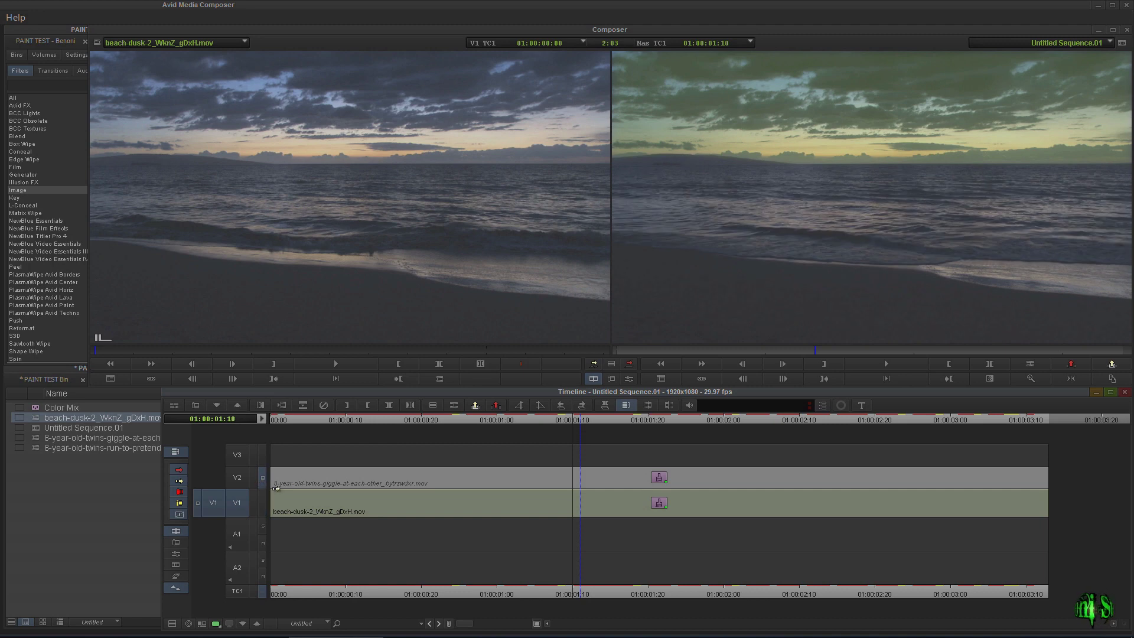
Step: Switch video monitoring to V2 and review the painted fingernails on the twins clip by scrubbing and full-screen playback
left_click(262, 418)
left_click(293, 477)
left_click_drag(464, 418, 583, 416)
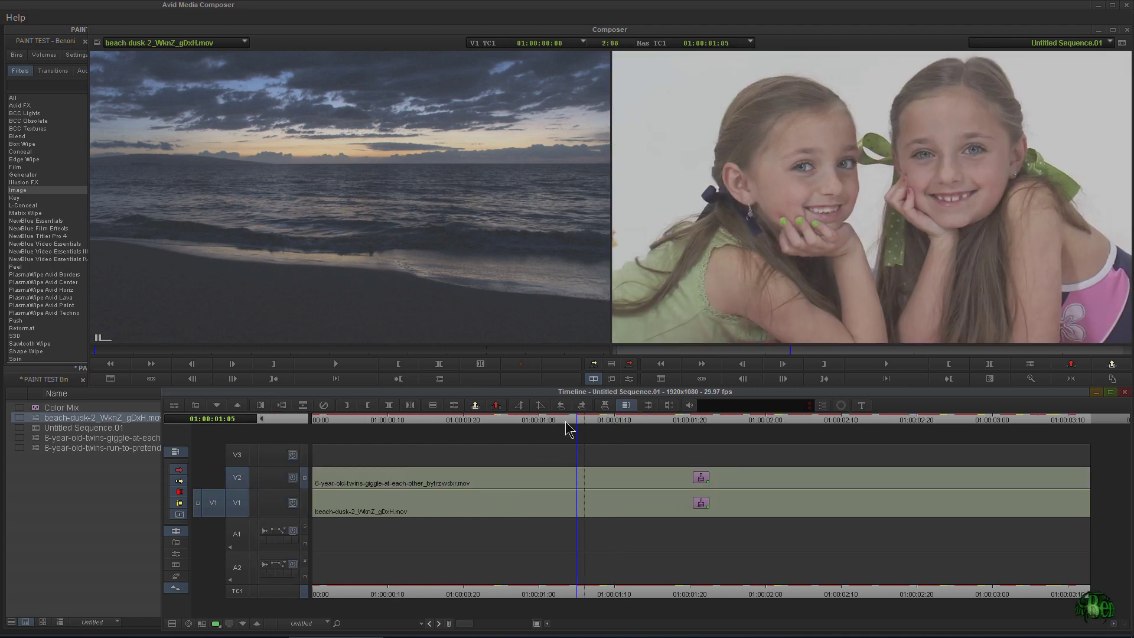
left_click_drag(358, 421, 288, 424)
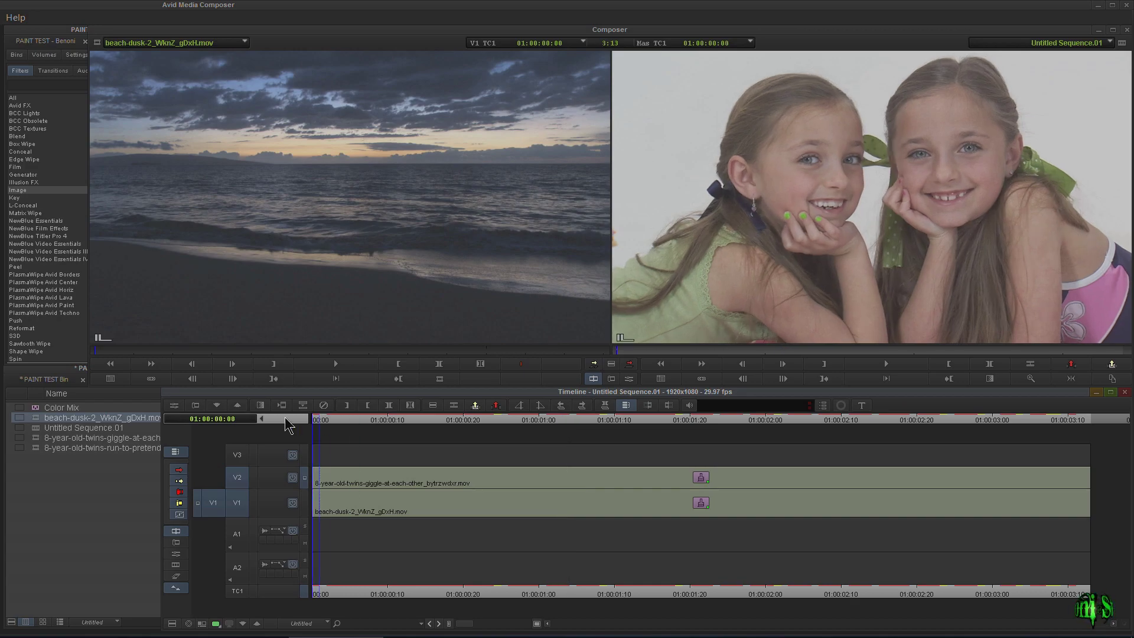
key("ctrl+alt+f")
key("space")
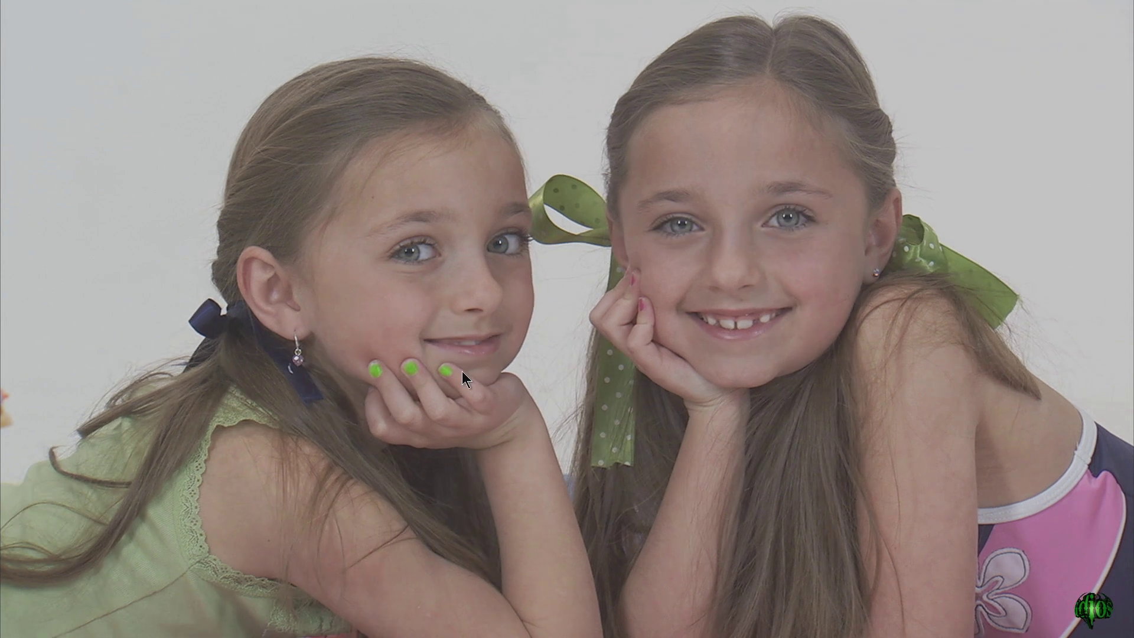
key("ctrl+shift+f")
left_click_drag(692, 421, 487, 420)
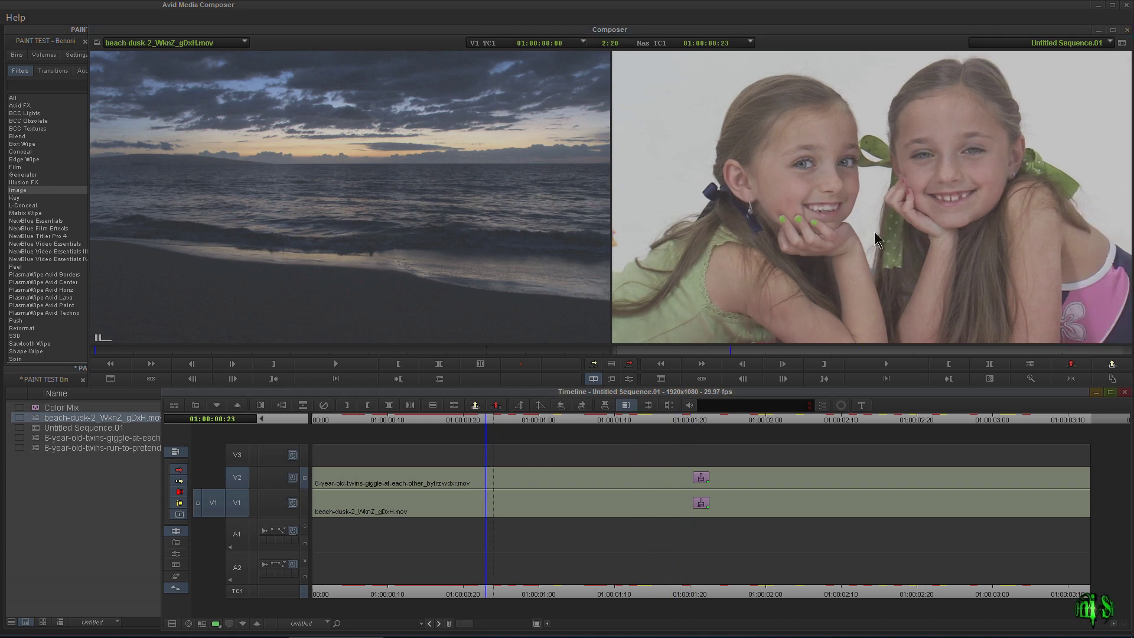
Step: Load the original giggling-twins clip as the source and compare its fingernails with the painted version full screen
double_click(37, 440)
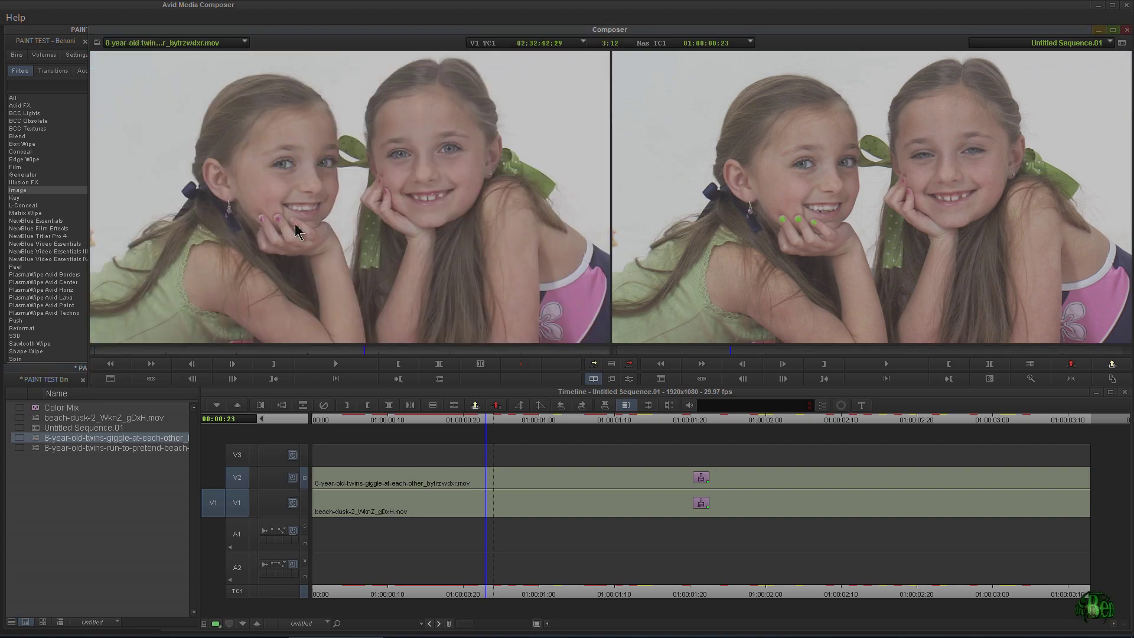
key("F12")
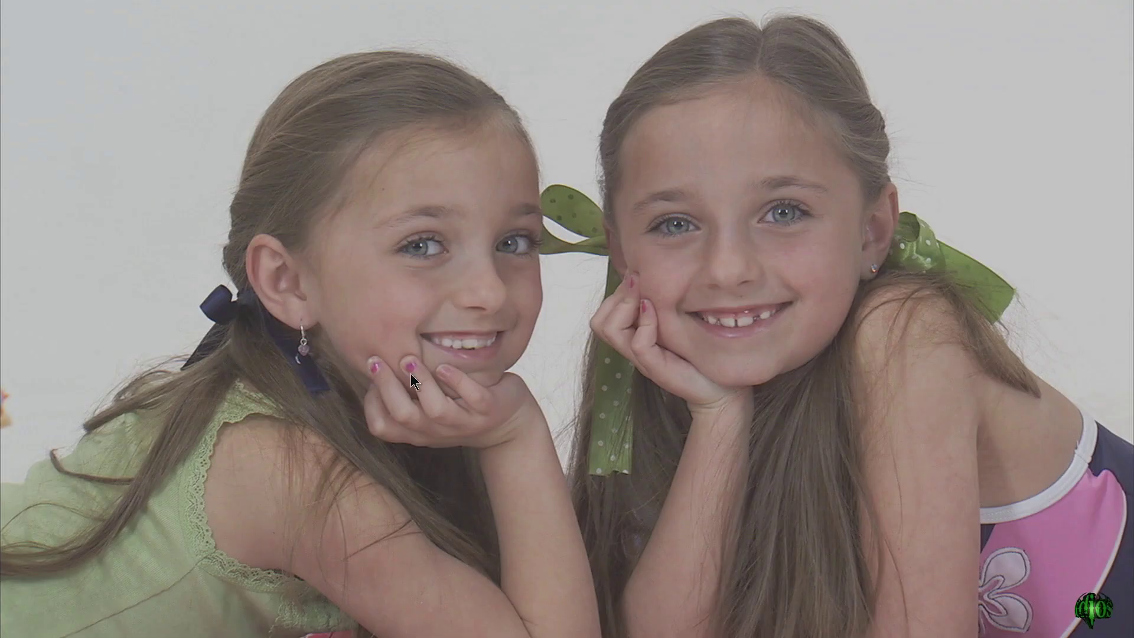
key("Escape")
left_click_drag(725, 349, 716, 350)
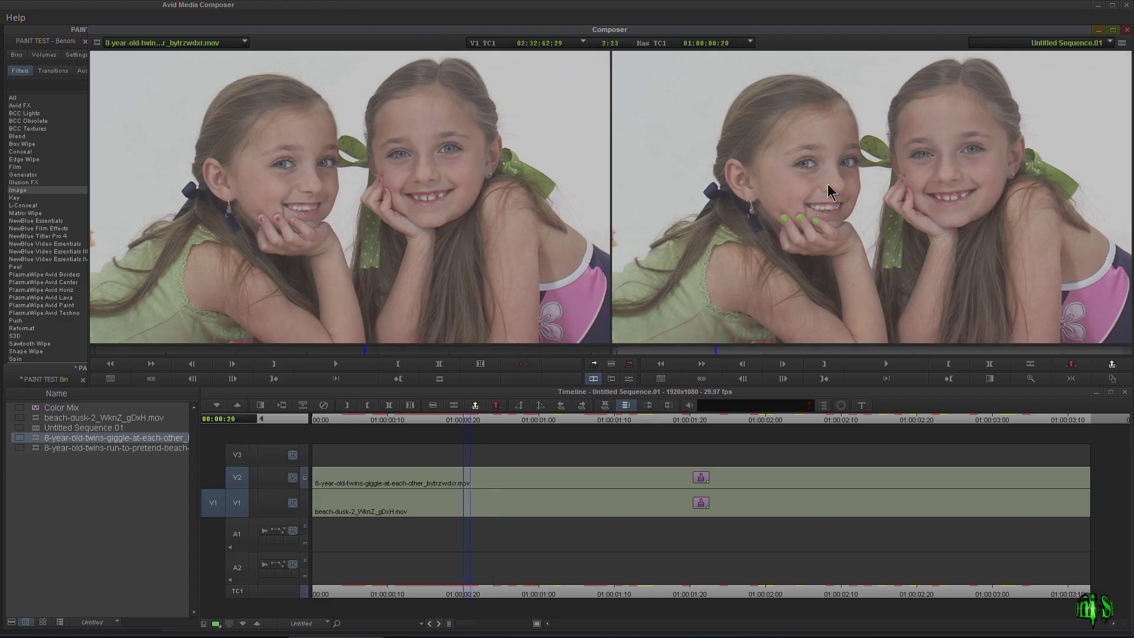
key("ctrl+shift+f")
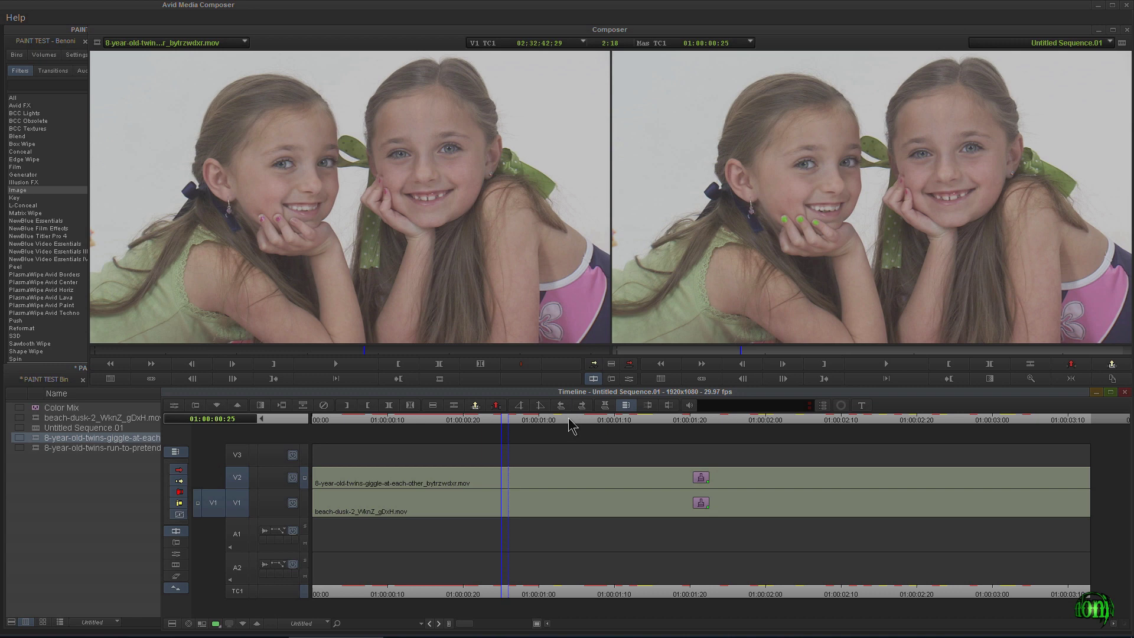
Step: Return the sequence to its first frame, monitor V1, and open the beach clip's Paint Effect for editing
left_click_drag(568, 418, 312, 513)
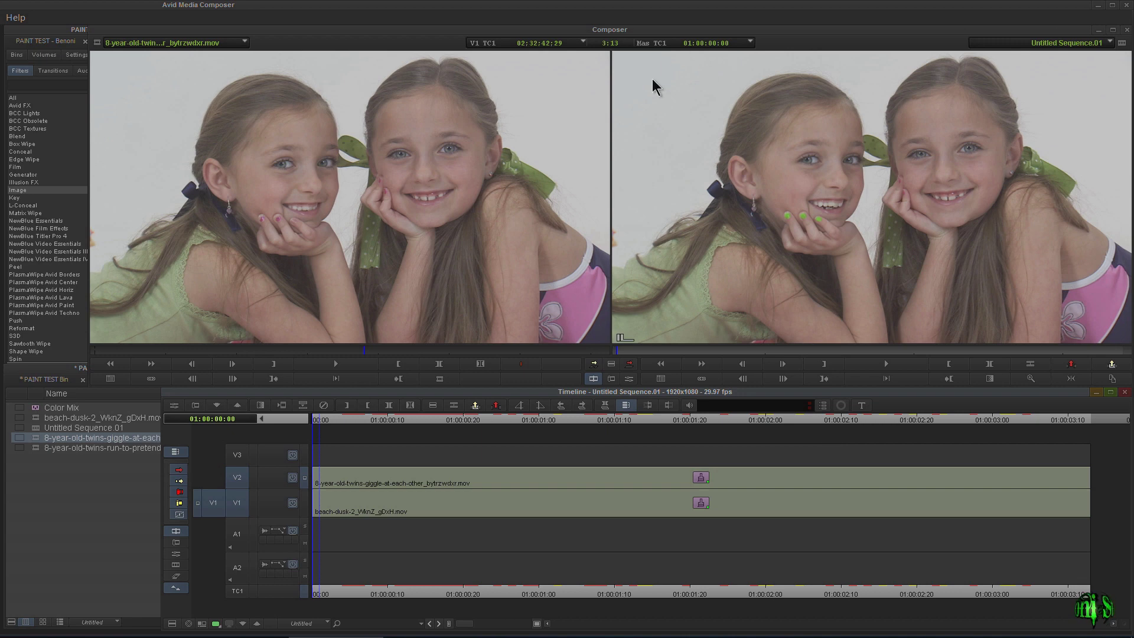
left_click(306, 503)
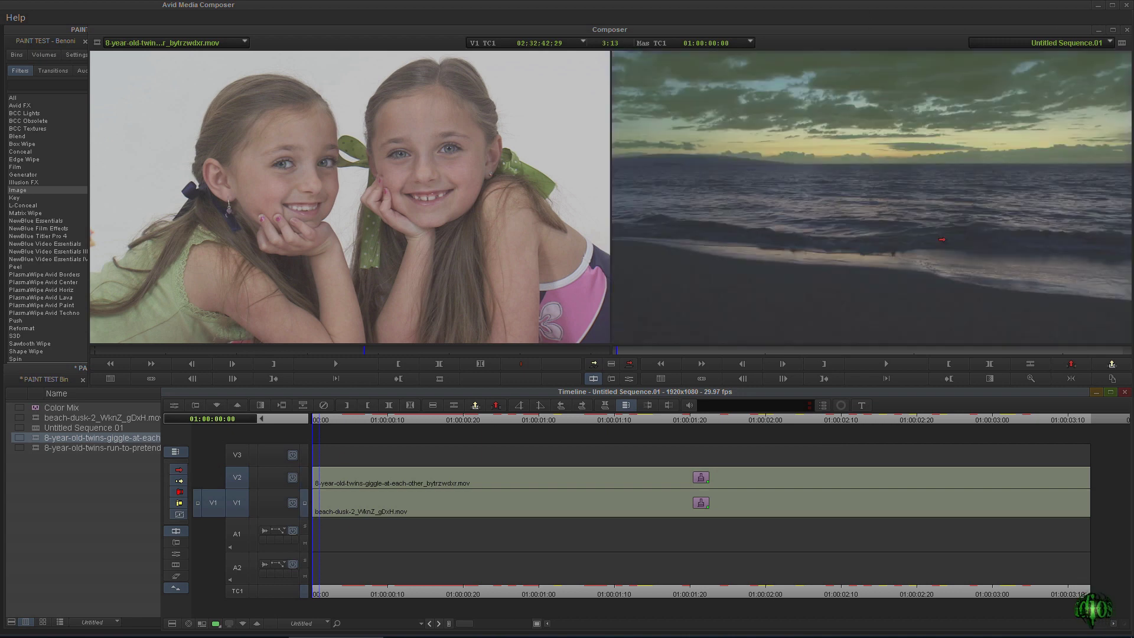
left_click(413, 507)
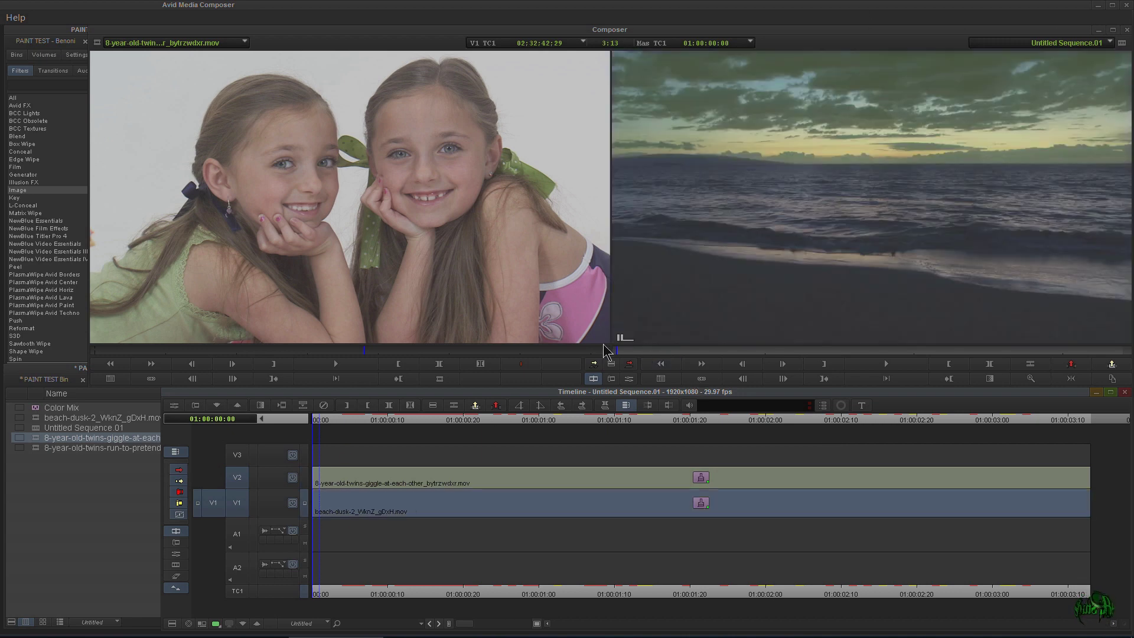
left_click(627, 381)
Step: Extend the lower edge of the beach clip's sky shape below the frame so the tint covers the whole picture
left_click(756, 177)
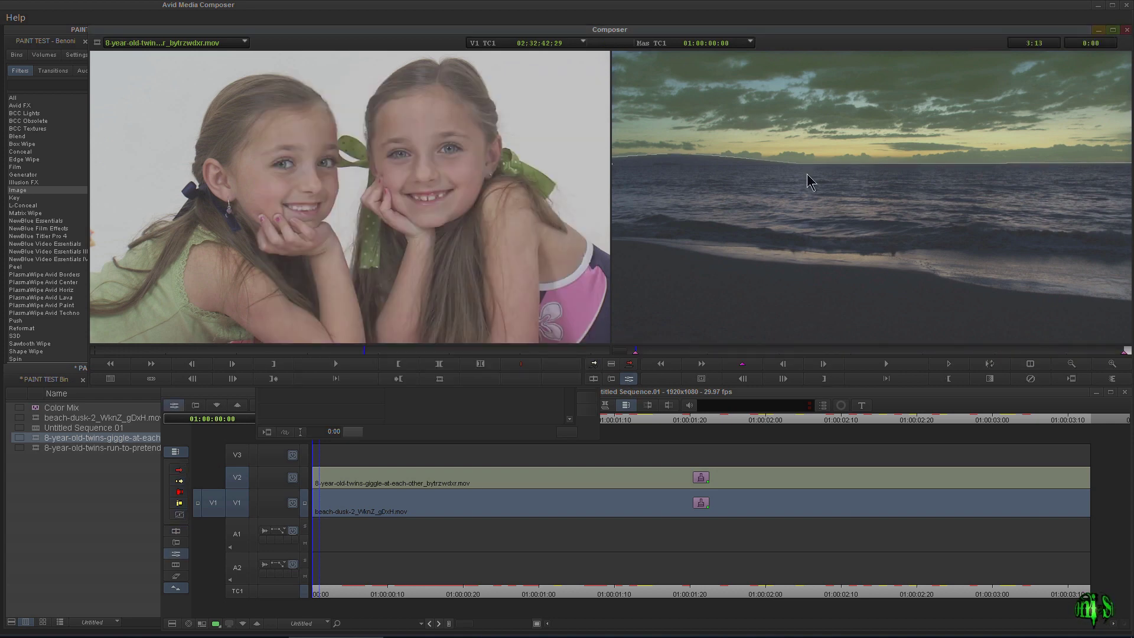
left_click(611, 166)
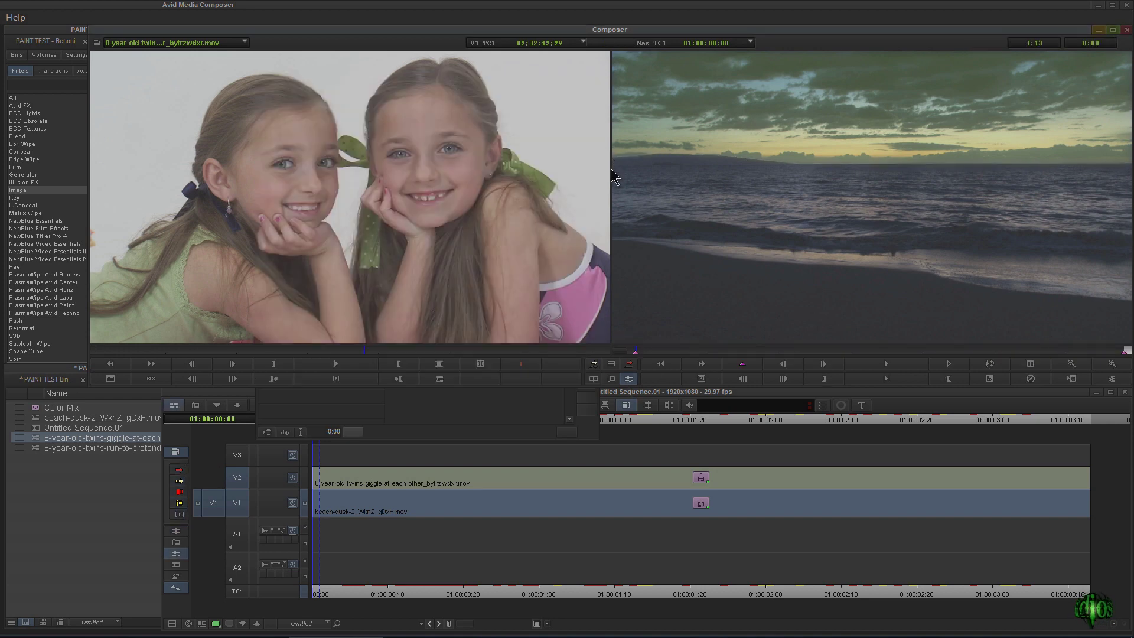
left_click(1071, 363)
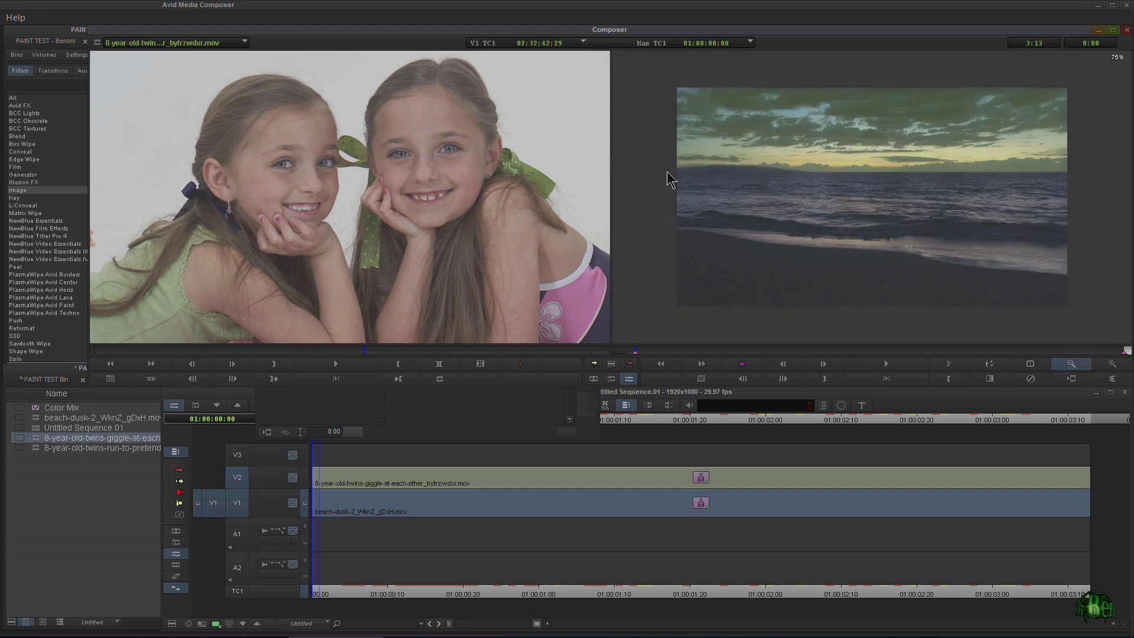
left_click(675, 167)
left_click_drag(677, 176, 676, 332)
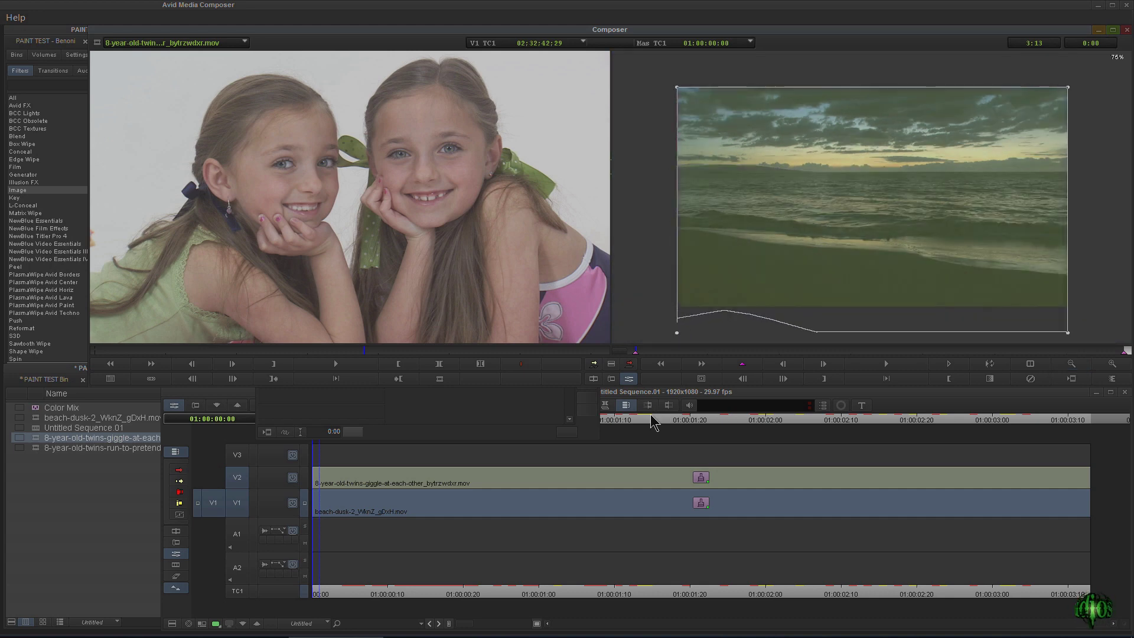
Step: Review the tint across the full beach picture by scrubbing through the clip
left_click(1109, 366)
left_click_drag(880, 351, 652, 366)
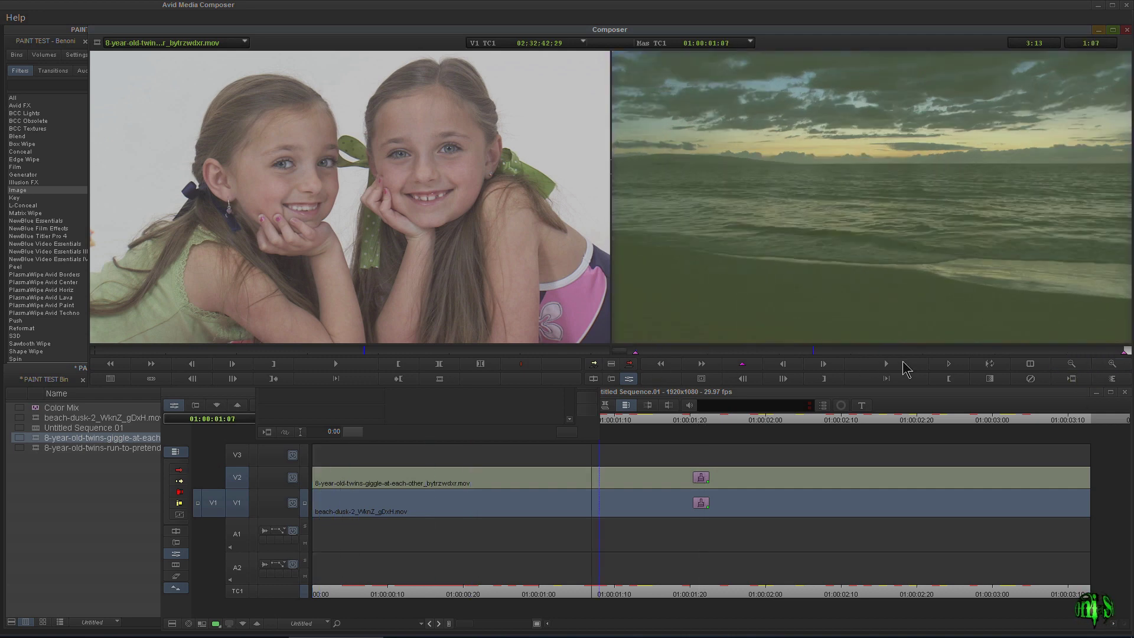
left_click_drag(747, 370, 702, 369)
Step: Pull the lower edge of the paint shape back up toward the beach clip's horizon
left_click(1066, 363)
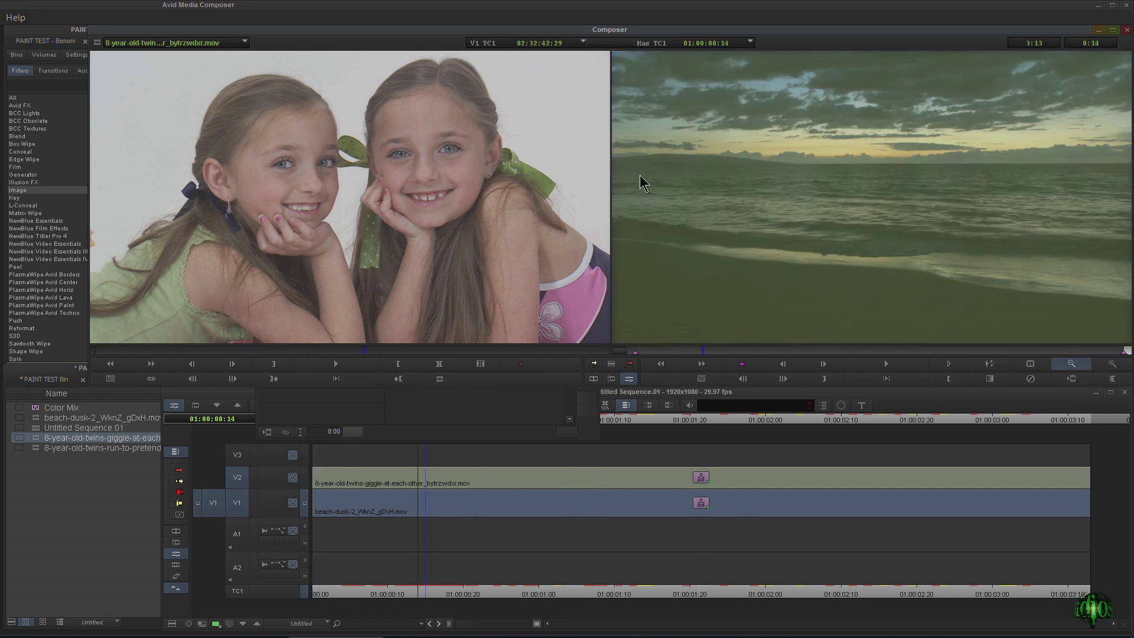
mouse_move(681, 312)
left_mouse_down()
mouse_move(673, 167)
mouse_move(686, 175)
mouse_move(683, 161)
mouse_move(708, 153)
left_mouse_up()
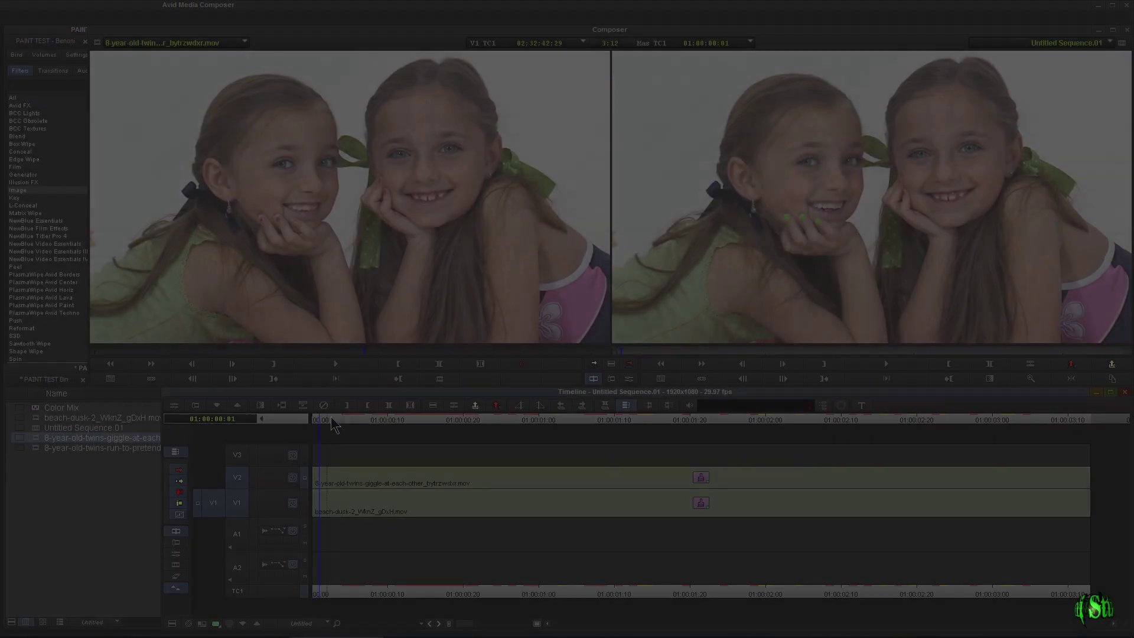
Step: Return the sequence to its first frame and show the Paint Effect among the Image filters
left_click_drag(331, 417, 313, 436)
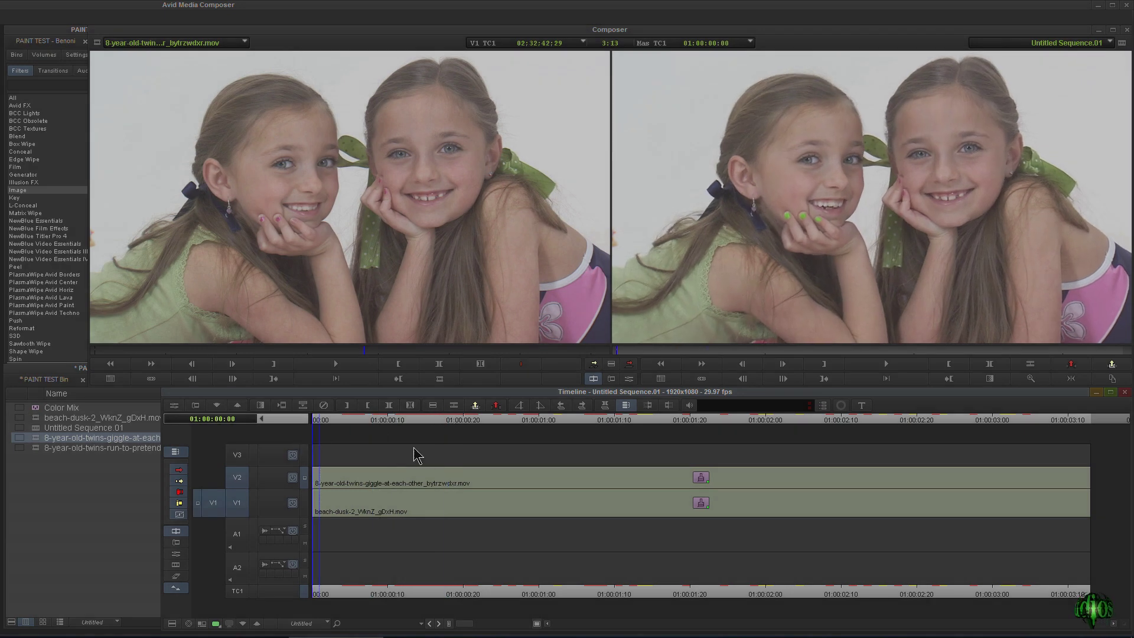
left_click(24, 190)
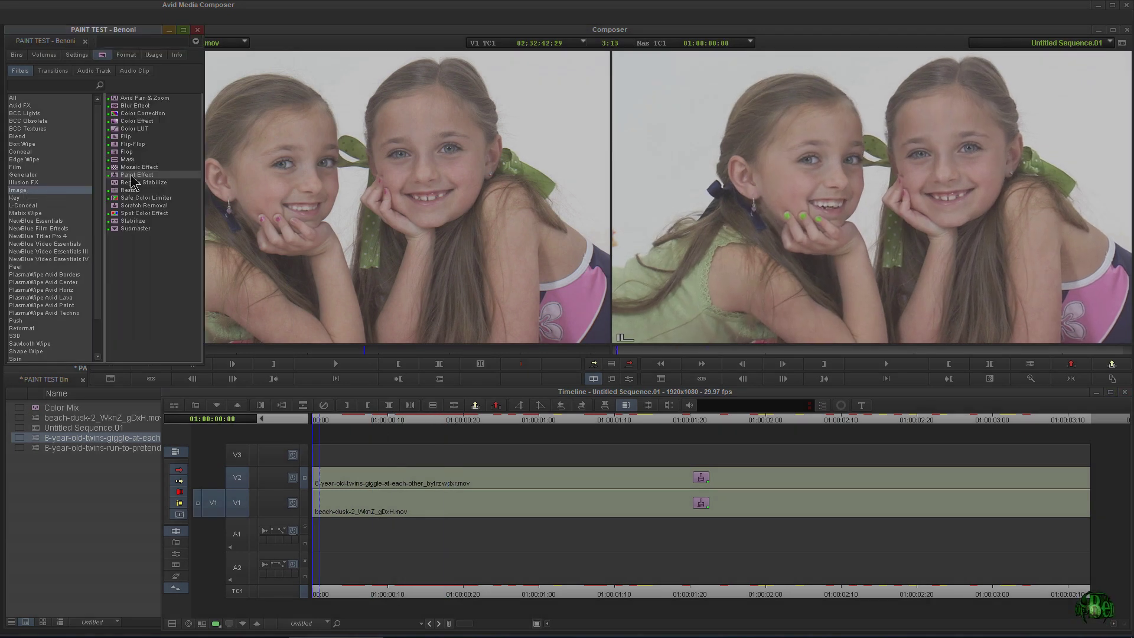